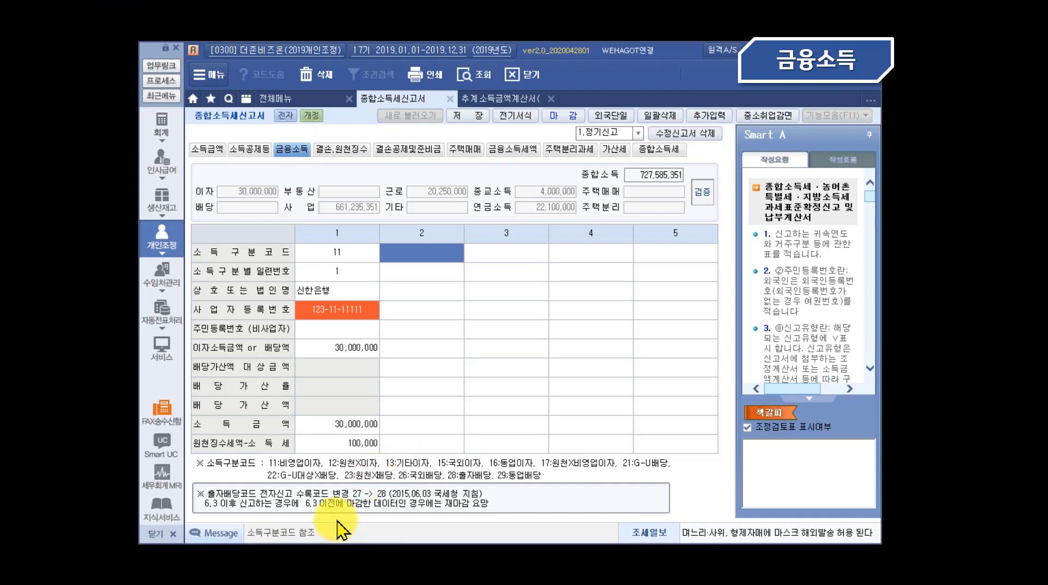
# - Examine the first financial income entry's input guidance for the income code, company name, business registration number and withheld income tax
pyautogui.click(339, 252)
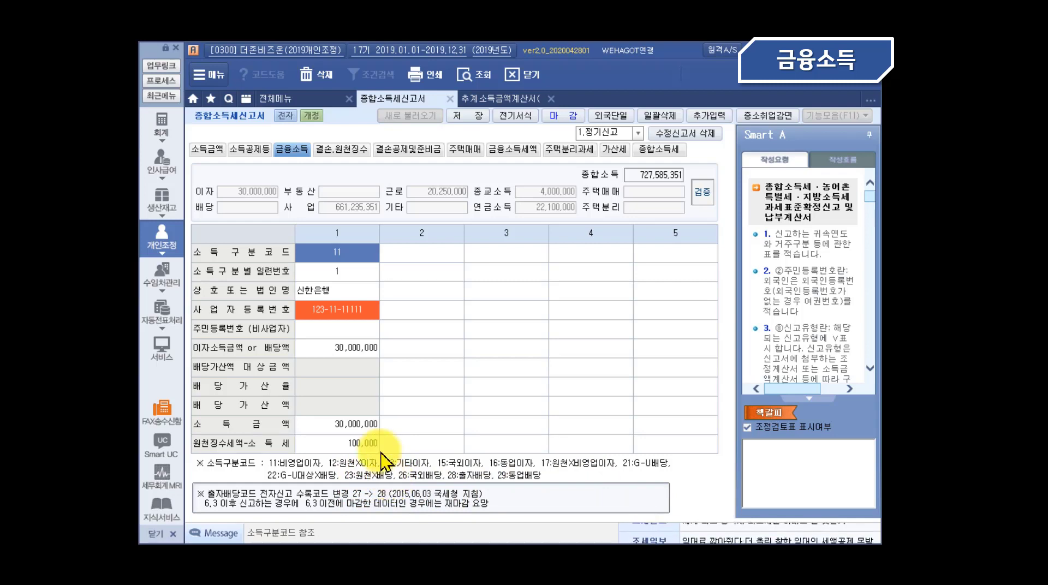
pyautogui.click(448, 256)
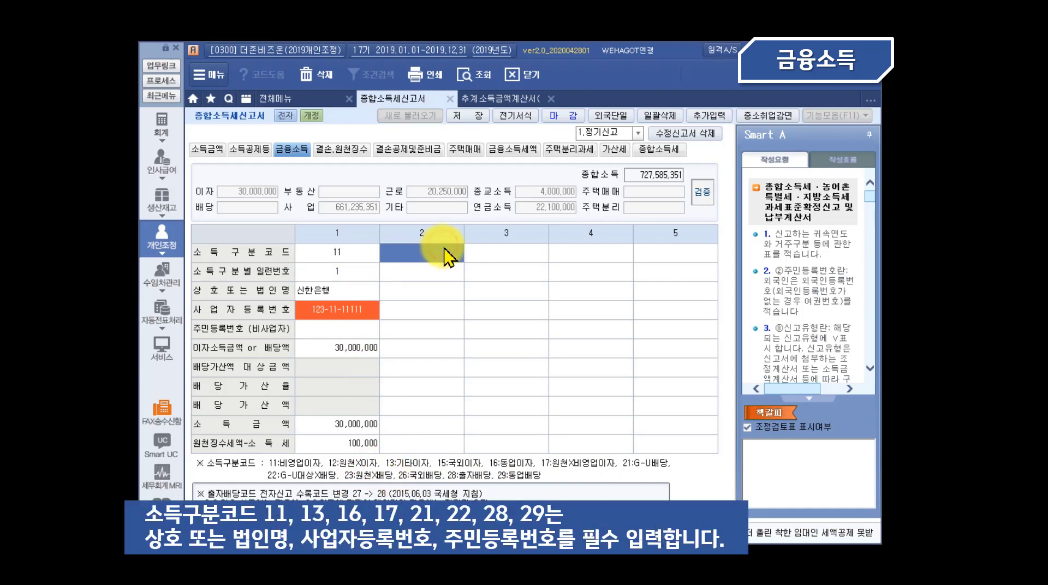
pyautogui.press('Left')
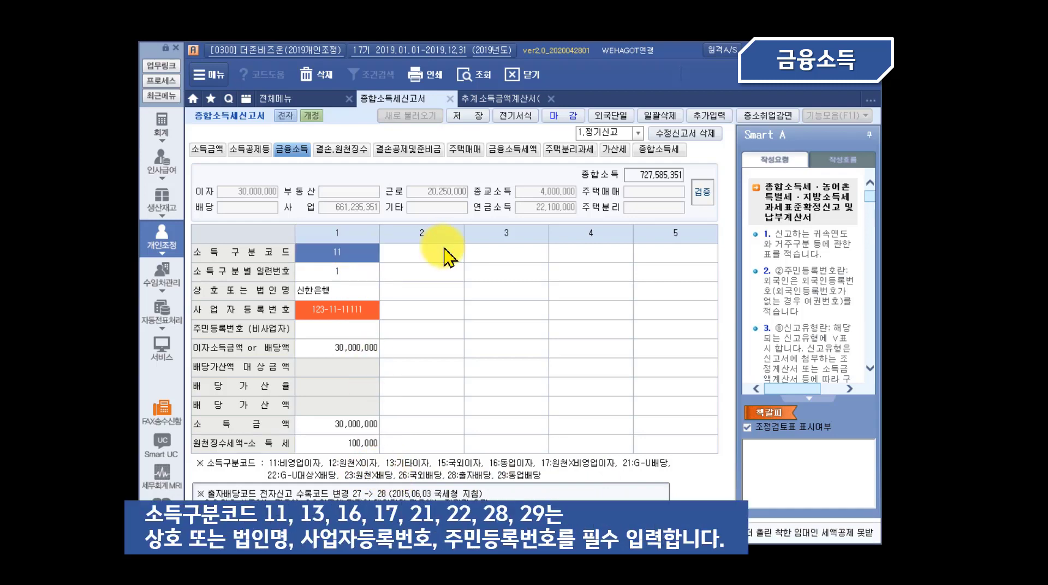
pyautogui.press('Return')
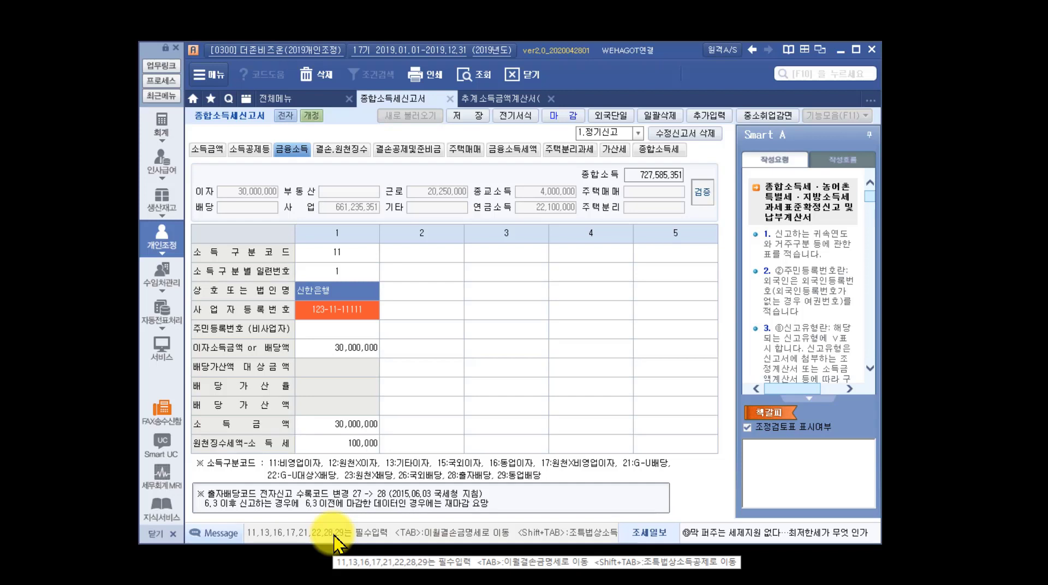
pyautogui.click(364, 309)
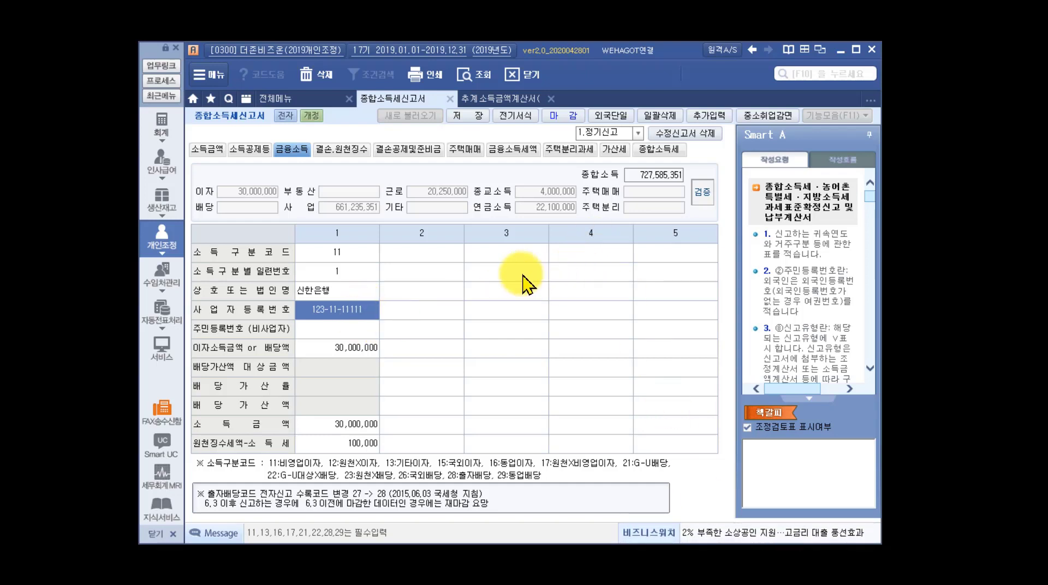
pyautogui.click(356, 442)
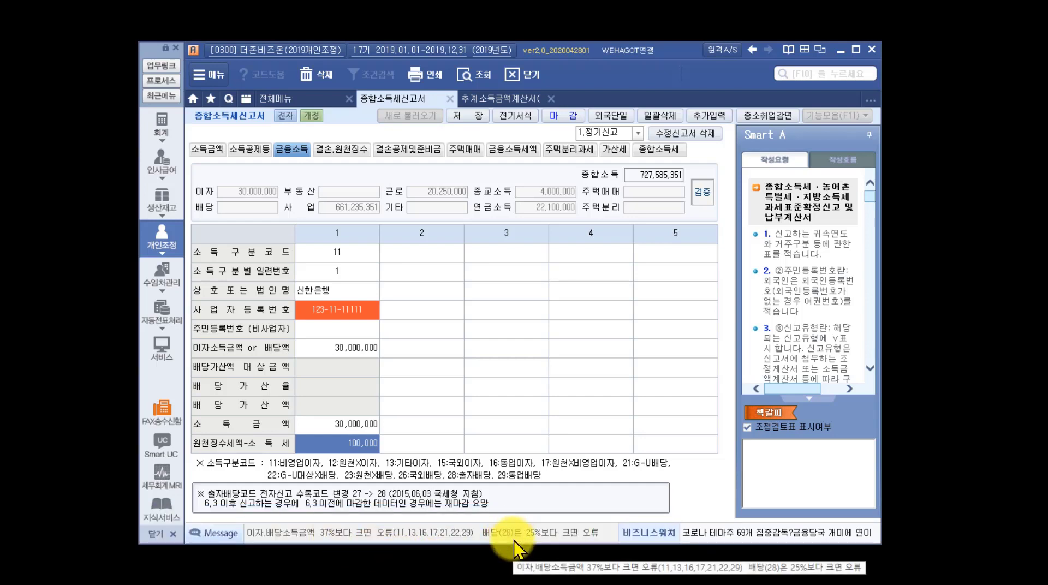
# - Add a second financial income entry with income code 21 and company name 배당가산, leaving its business registration number blank
pyautogui.click(445, 252)
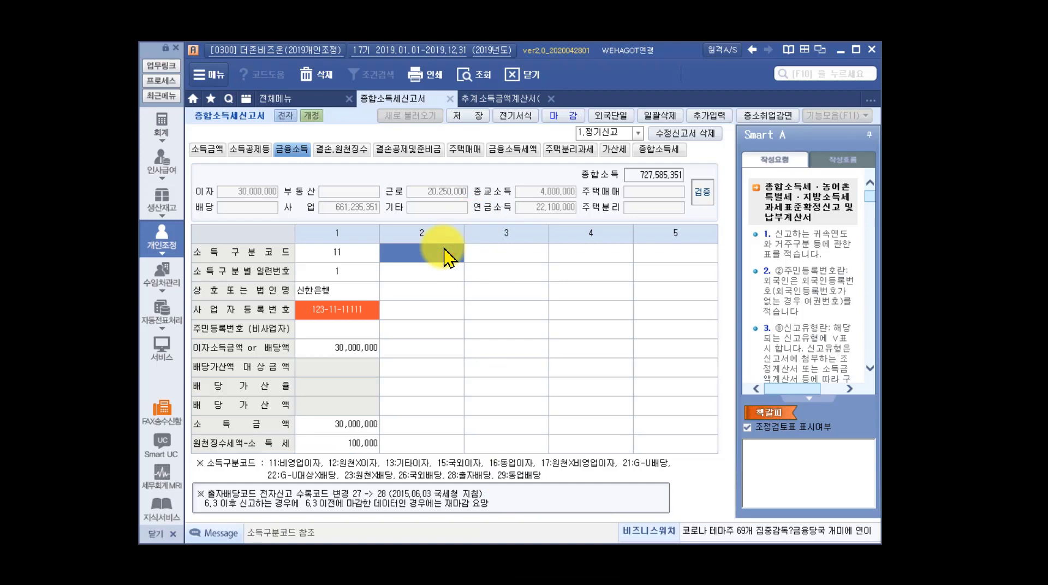
pyautogui.write('21')
pyautogui.press('Return')
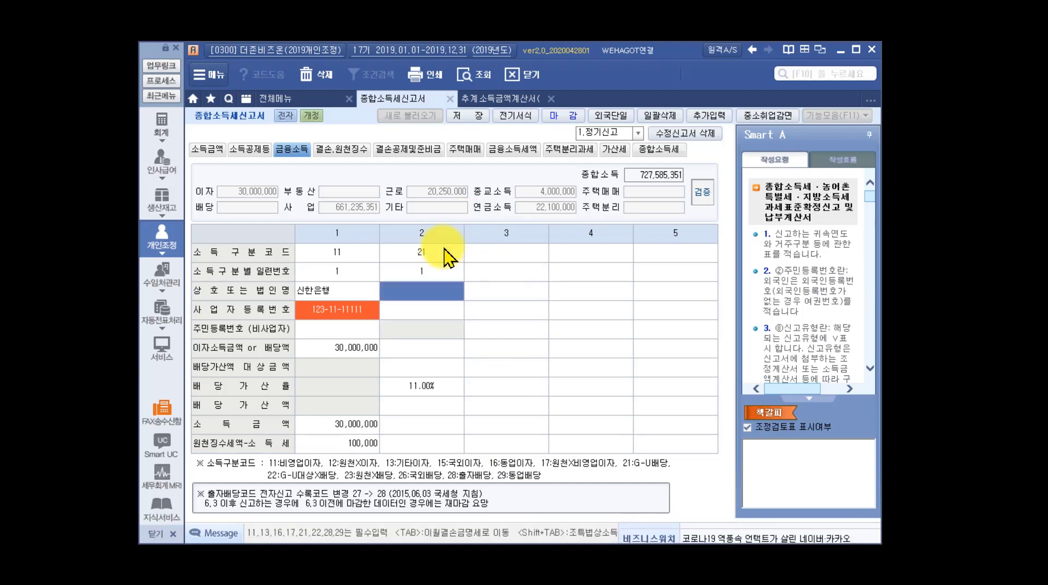
pyautogui.write('배당가산')
pyautogui.press('Return')
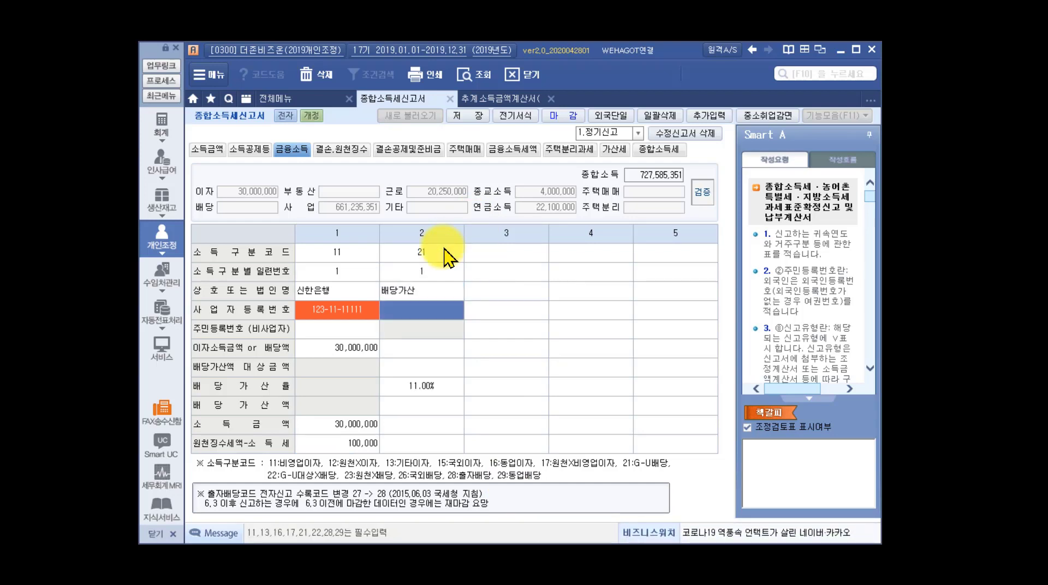
pyautogui.press('Return')
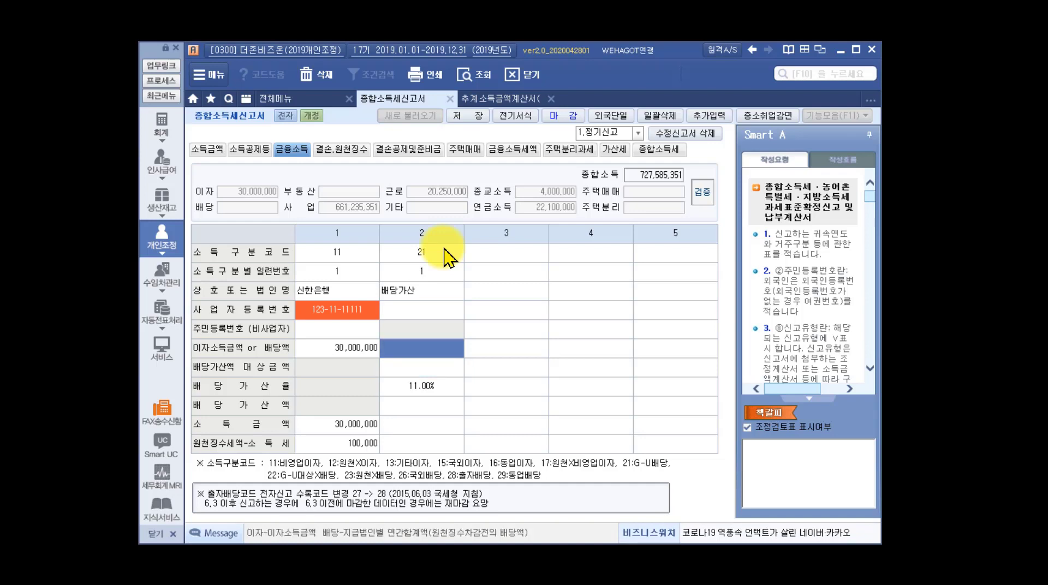
# - Set the first entry's interest income (이자소득금액 or 배당액) to 10,000,000
pyautogui.press('Left')
pyautogui.write('10000000')
pyautogui.press('Return')
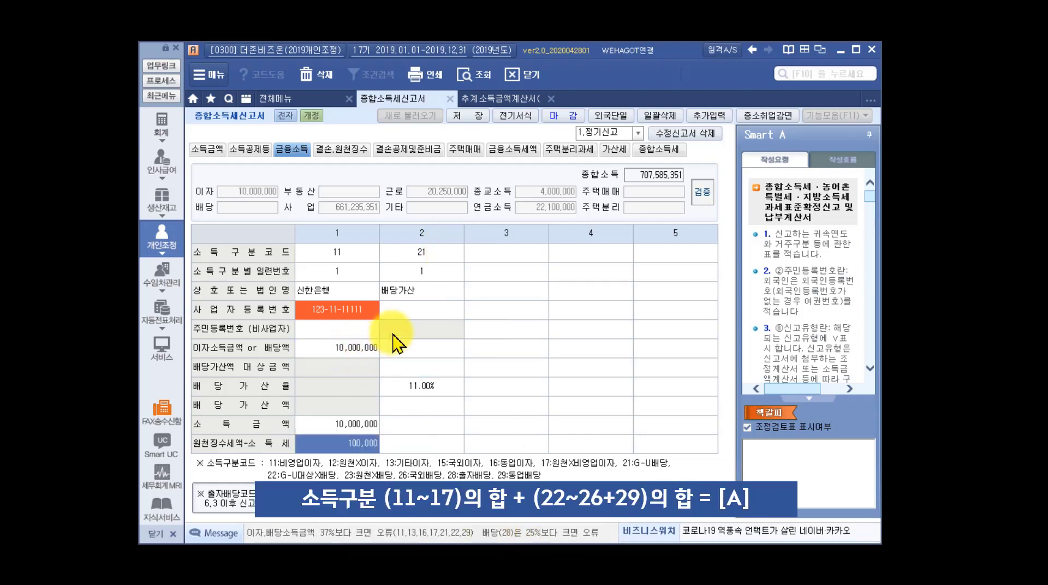
# - Set the second entry's dividend amount to 20,000,000 and its gross-up target amount (배당가산액 대상금액) to 10,000,000
pyautogui.click(401, 365)
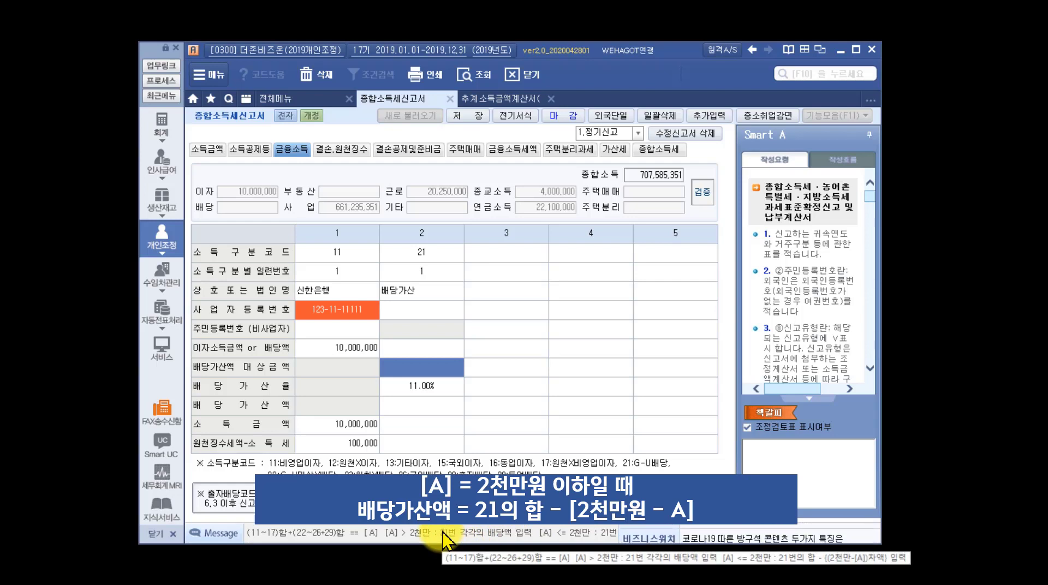
pyautogui.click(408, 349)
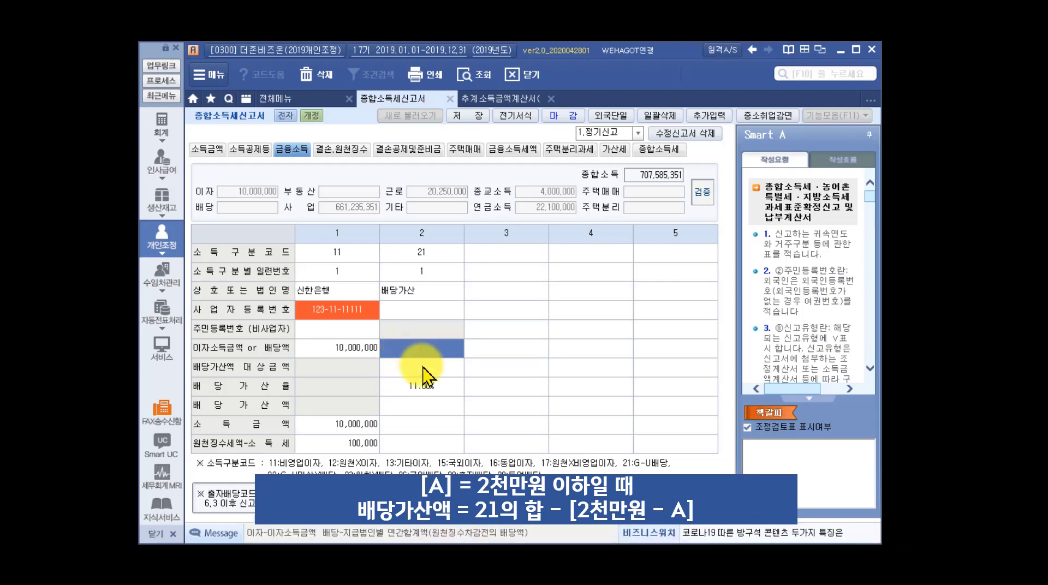
pyautogui.write('20,000,000')
pyautogui.press('Return')
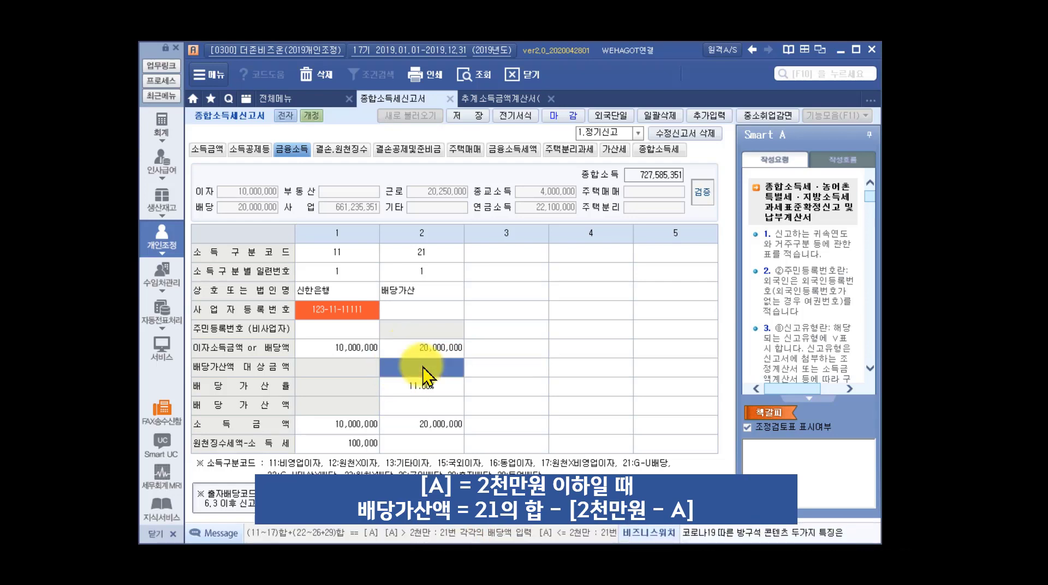
pyautogui.write('10,000,000')
pyautogui.press('Return')
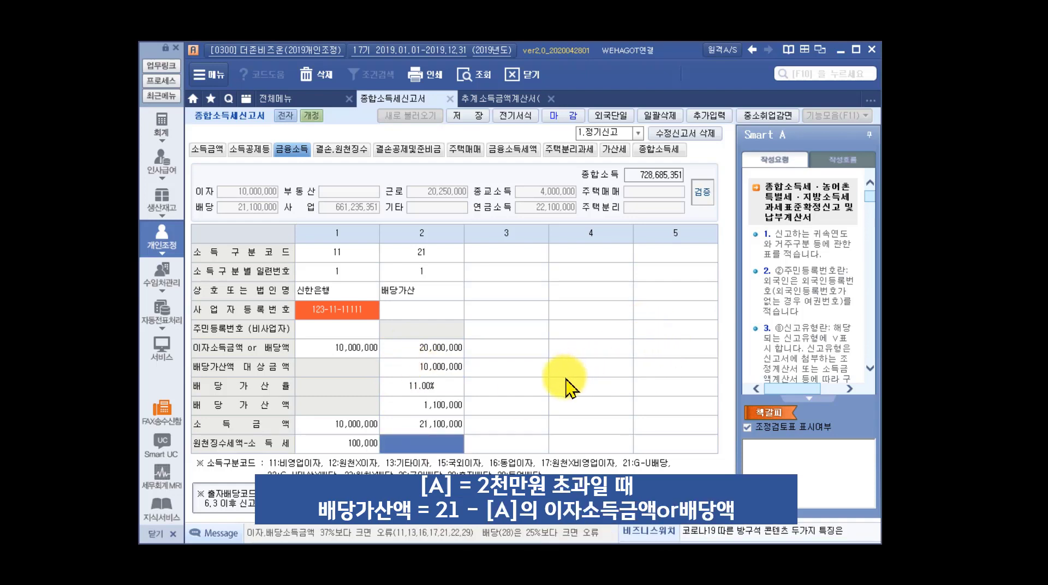
# - Set the first entry's interest income (이자소득금액 or 배당액) to 30,000,000
pyautogui.click(335, 352)
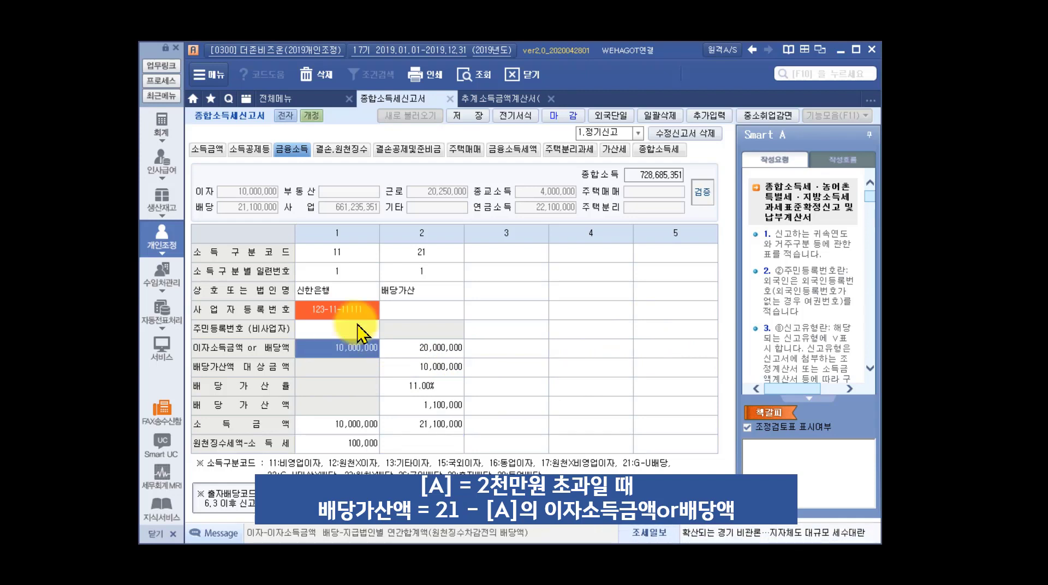
pyautogui.write('30,')
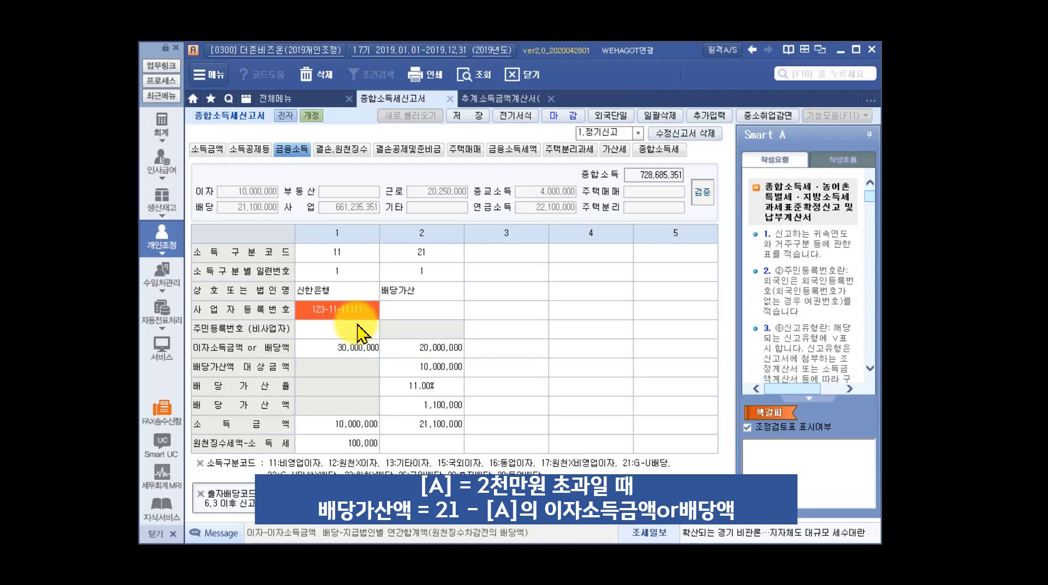
pyautogui.write('000,000')
pyautogui.press('Return')
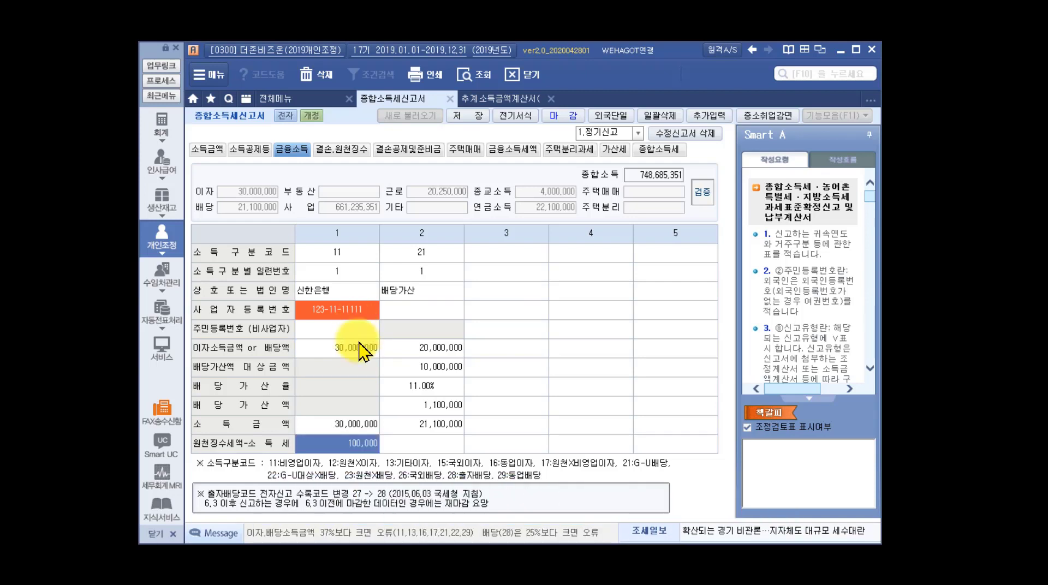
# - Check the second entry's gross-up target amount by running the financial income verification (검증), and close the error list
pyautogui.click(415, 366)
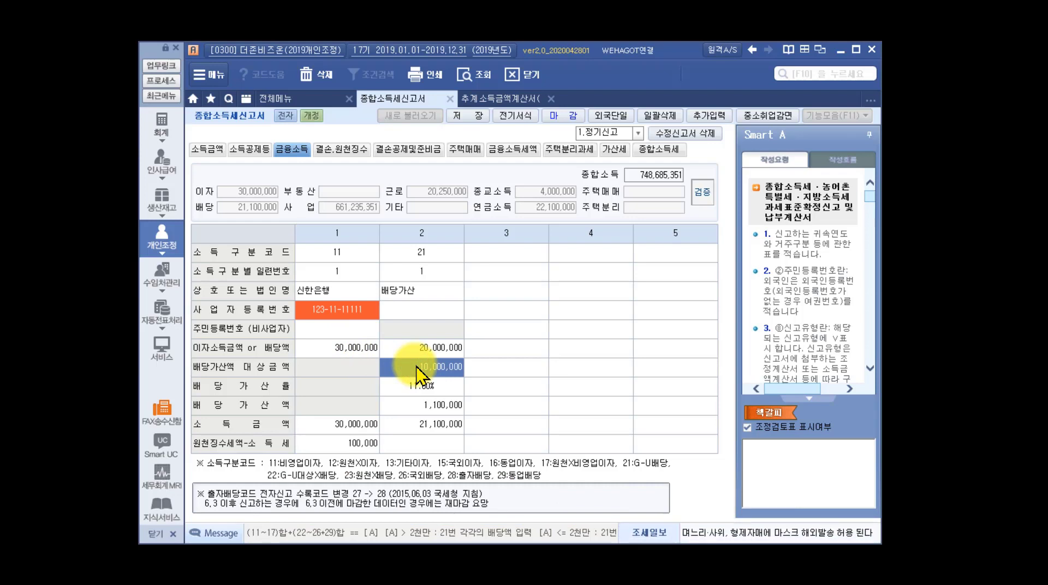
pyautogui.click(702, 192)
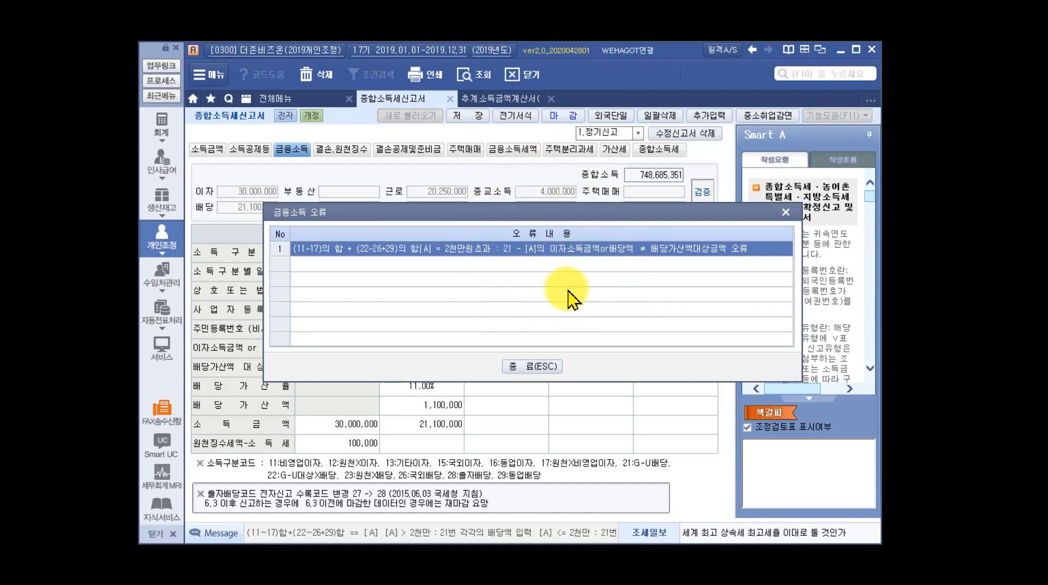
pyautogui.click(549, 367)
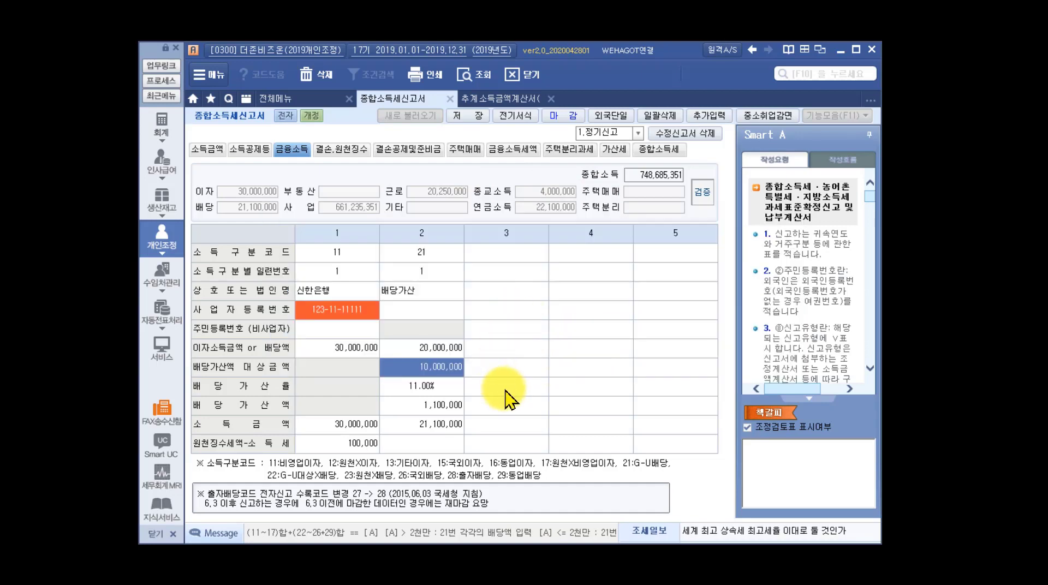
# - Review the financial income tax calculation (금융소득세액) and its amount change (금액변경) dialog without changing any amounts
pyautogui.click(512, 150)
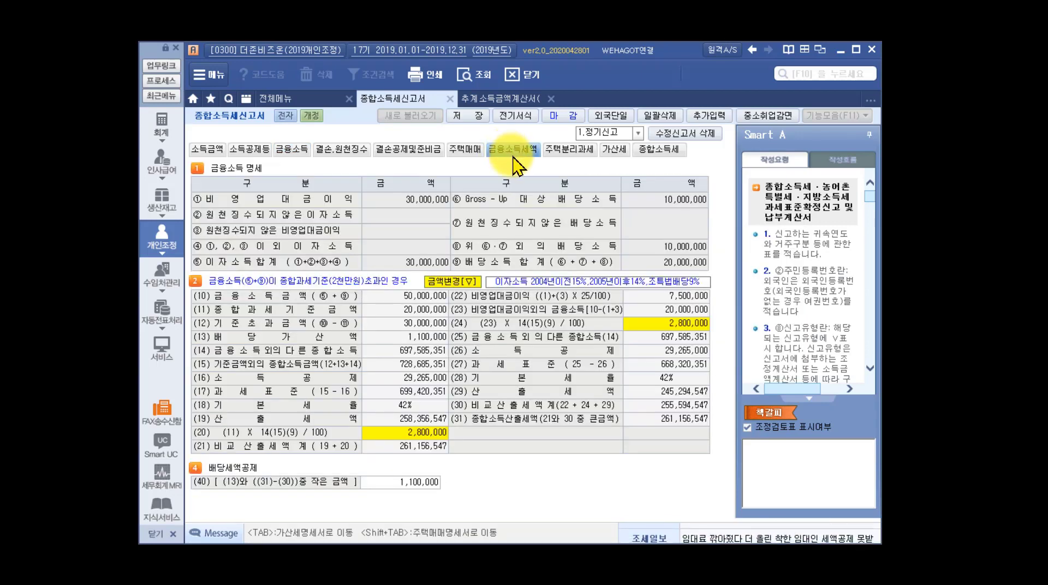
pyautogui.click(221, 173)
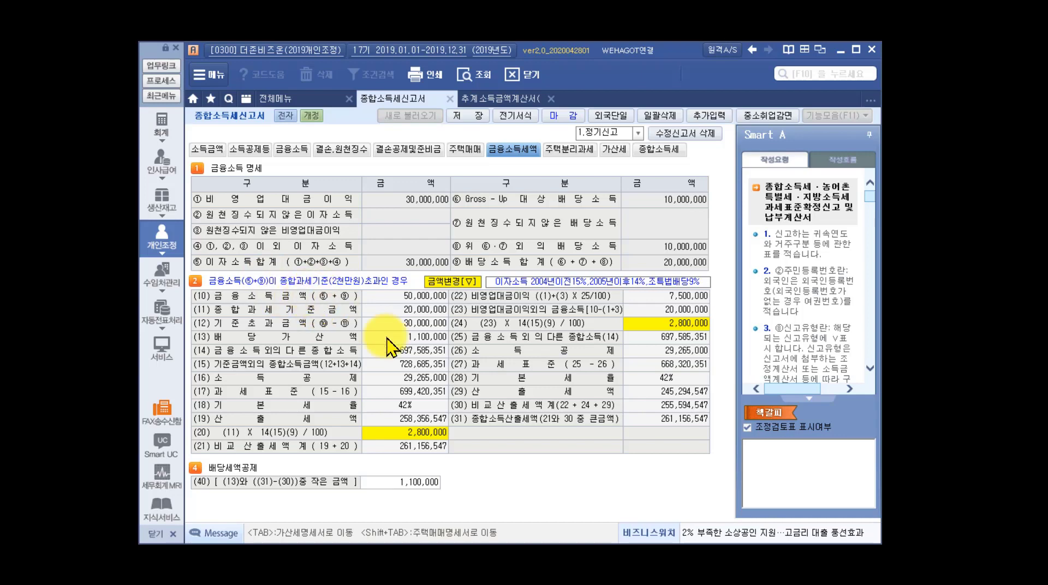
pyautogui.click(471, 282)
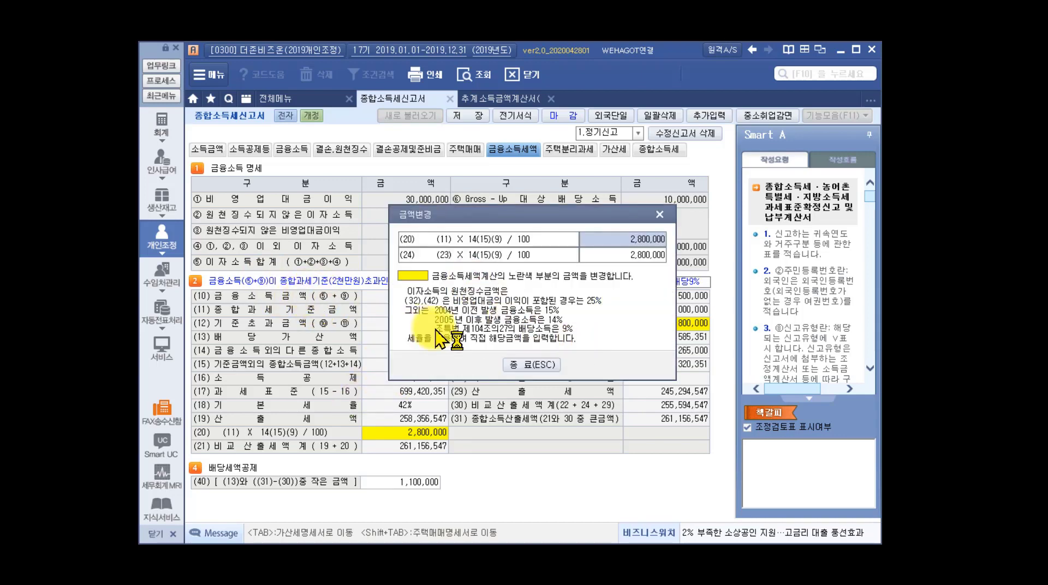
pyautogui.click(545, 373)
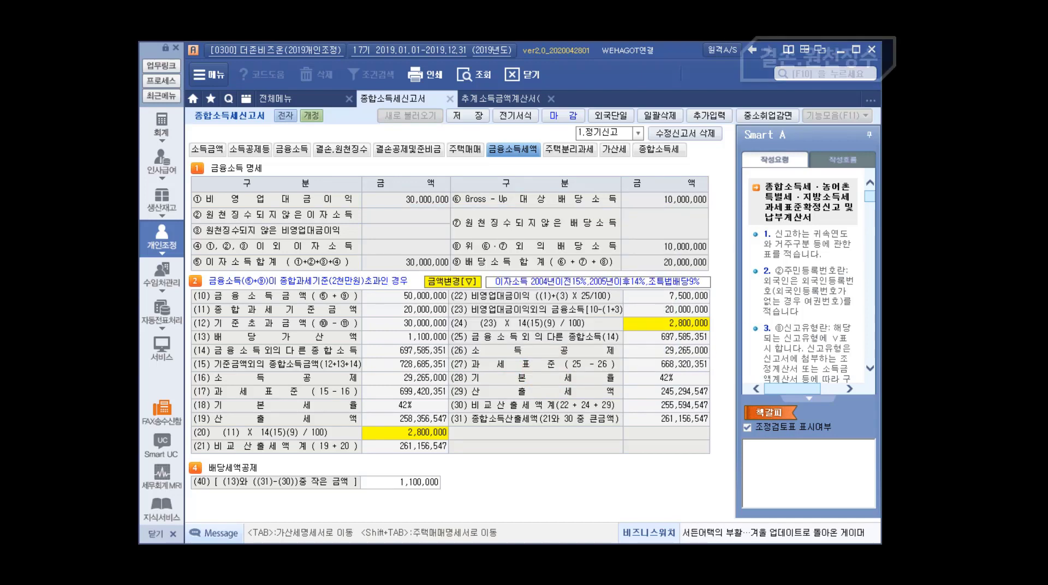
# - Review the carried-forward loss statement (이월결손금명세서), including the current-period deductions for rental and business losses
pyautogui.click(339, 153)
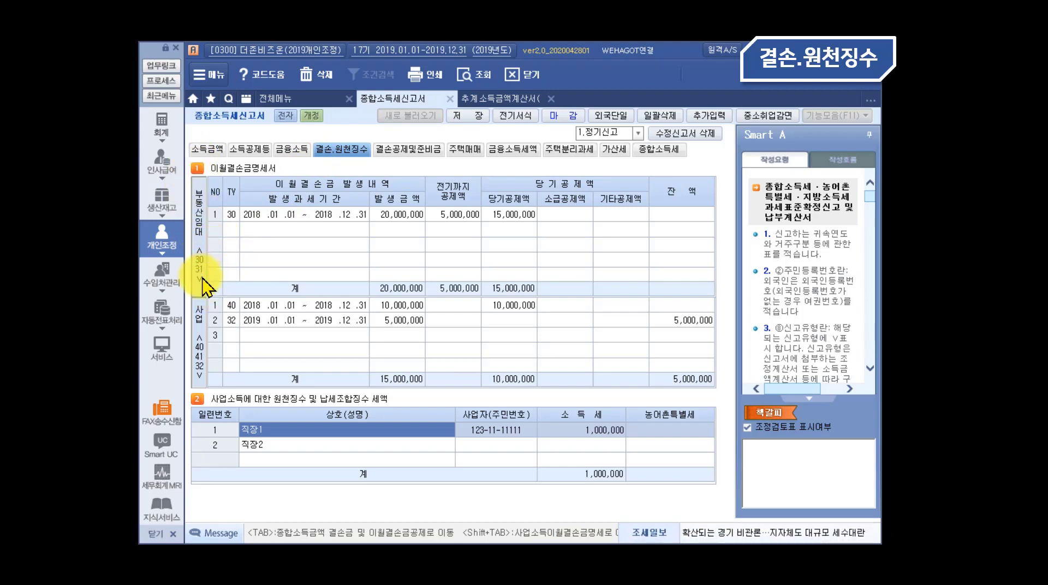
pyautogui.click(201, 313)
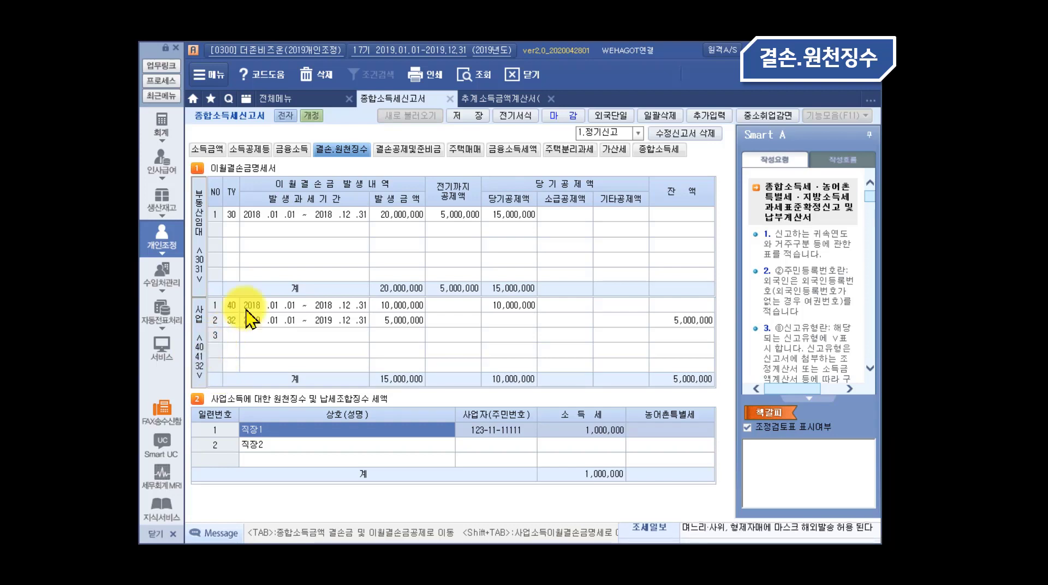
pyautogui.click(513, 215)
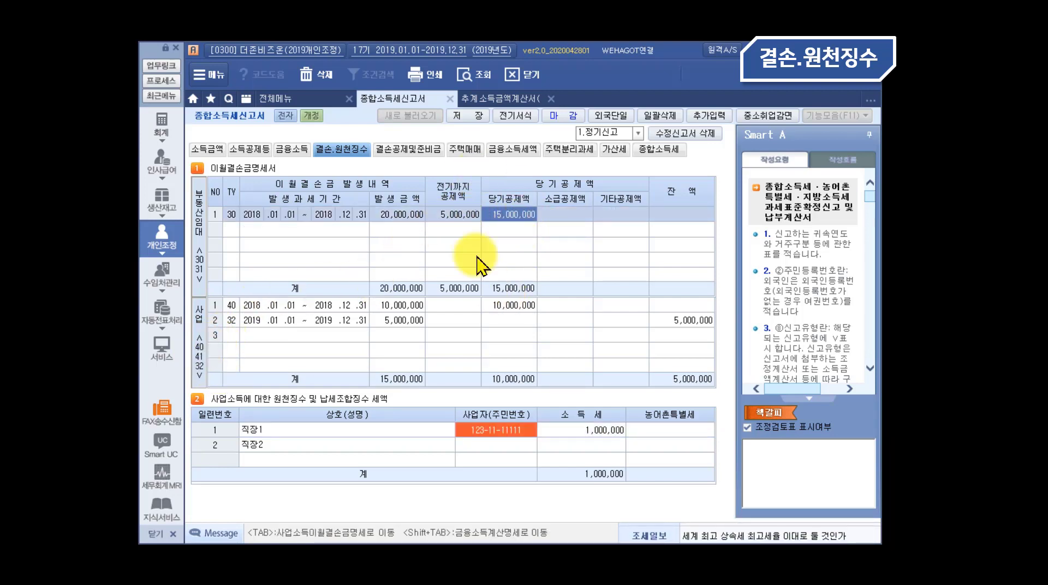
pyautogui.click(513, 306)
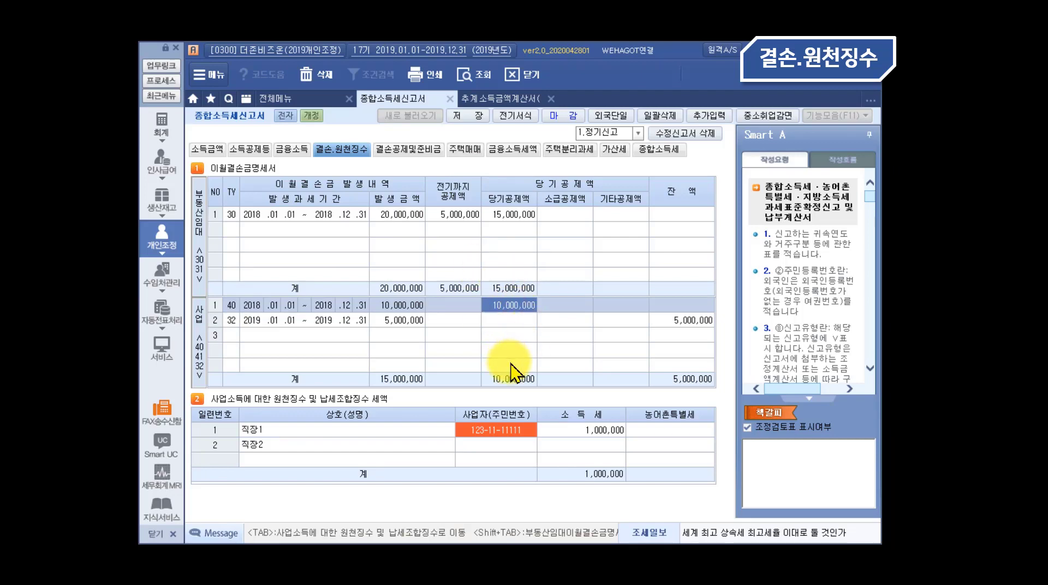
# - Examine the loss deduction statement (결손공제및준비금) for the real estate rental income row and its carried-forward loss deduction
pyautogui.click(418, 148)
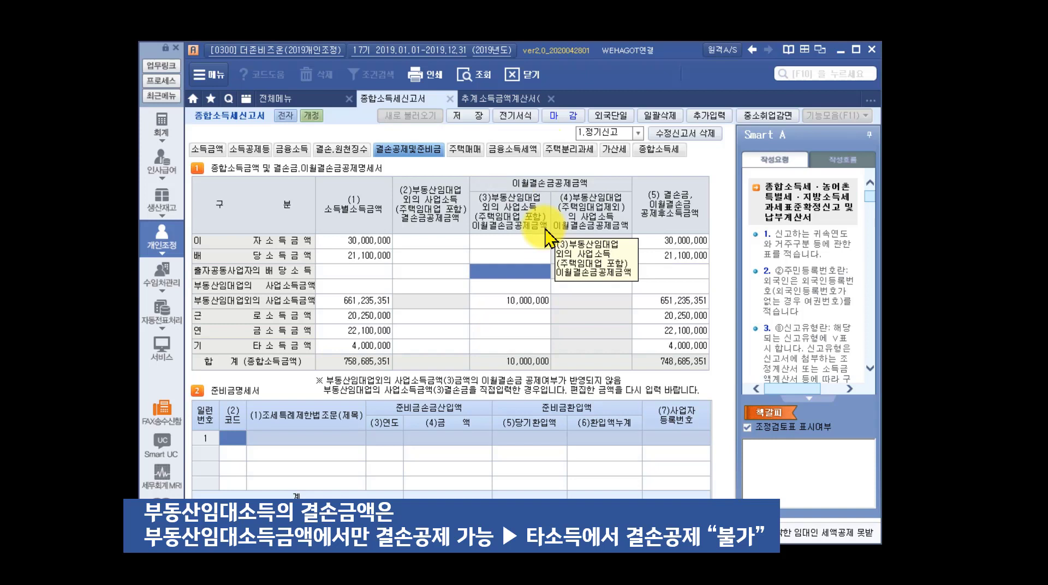
pyautogui.click(369, 284)
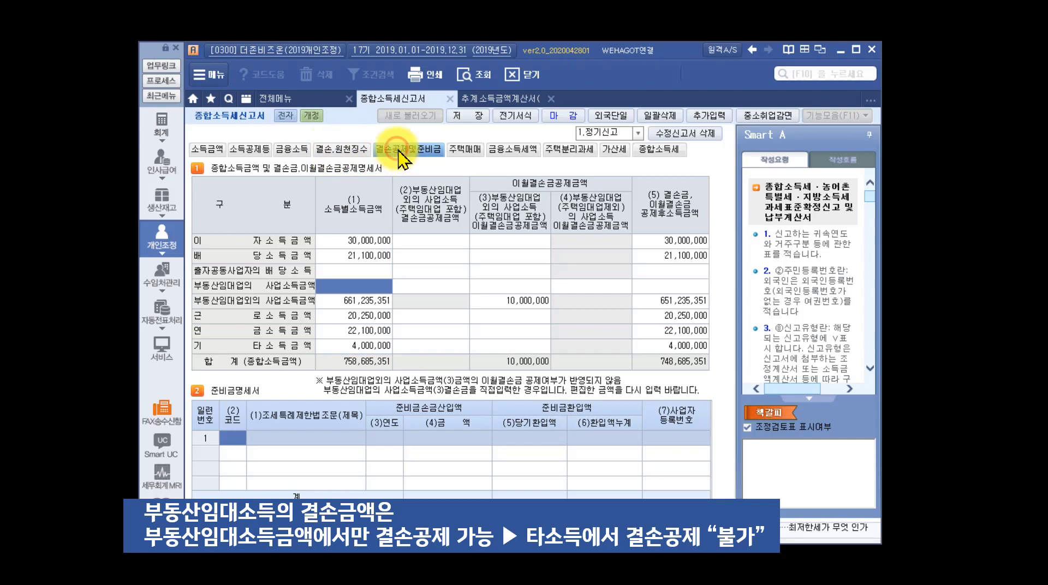
pyautogui.click(541, 284)
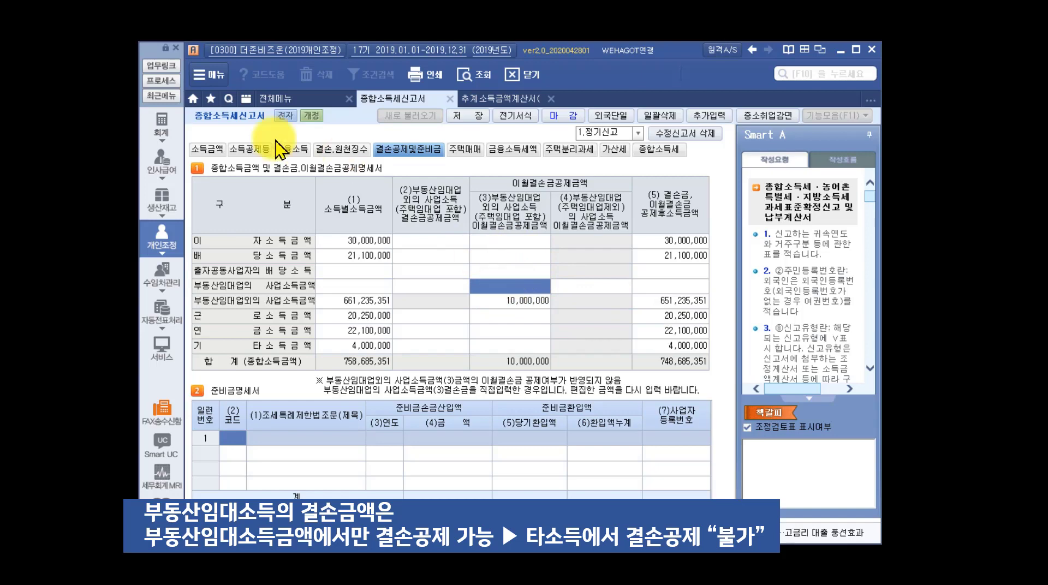
# - Return to the income amounts (소득금액) and check the filing type options for business income entry 40-2
pyautogui.click(213, 149)
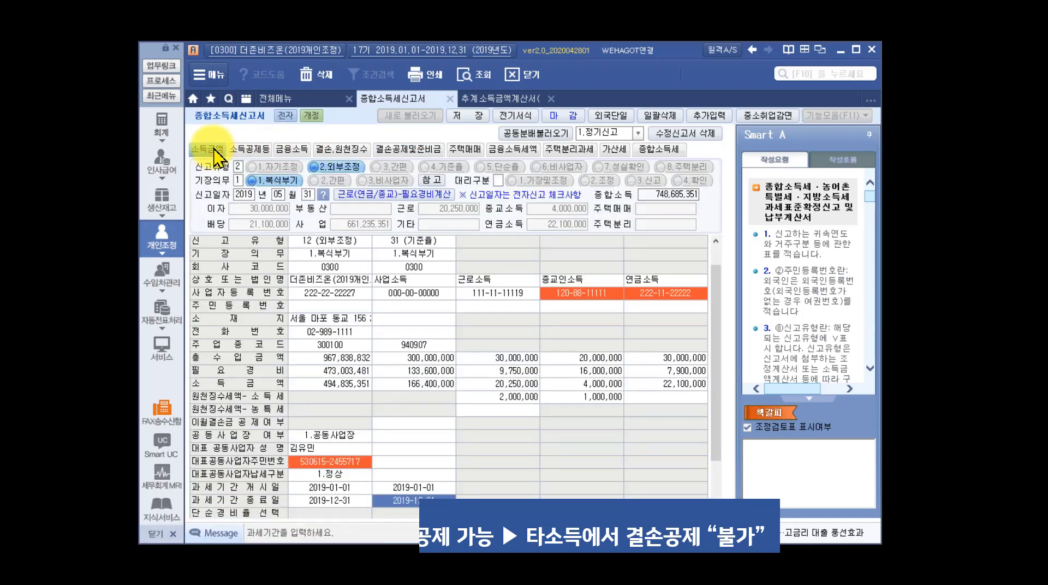
pyautogui.scroll(1, 431, 371)
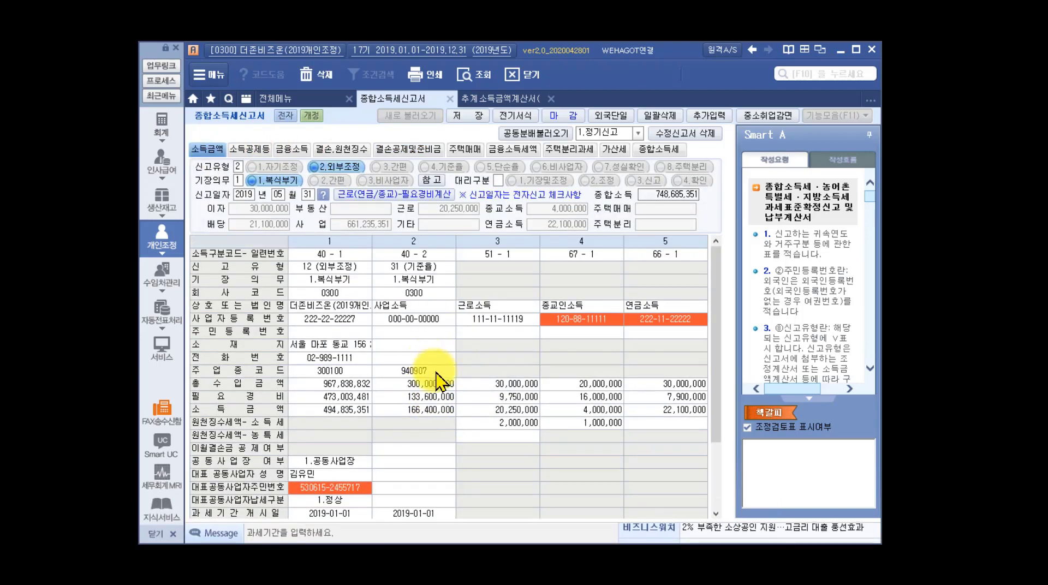
pyautogui.click(417, 267)
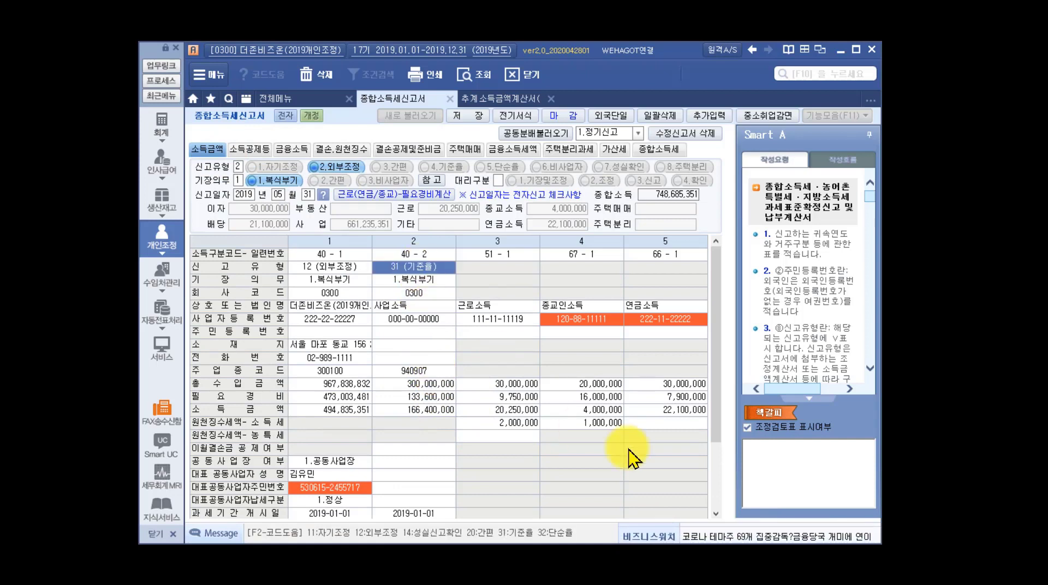
# - Look through the income entries 40-1, 40-2, 51-1, 67-1 and 66-1 in the income amounts (소득금액)
pyautogui.click(447, 461)
pyautogui.press('Right')
pyautogui.press('Right')
pyautogui.press('Right')
pyautogui.press('Right')
pyautogui.press('Right')
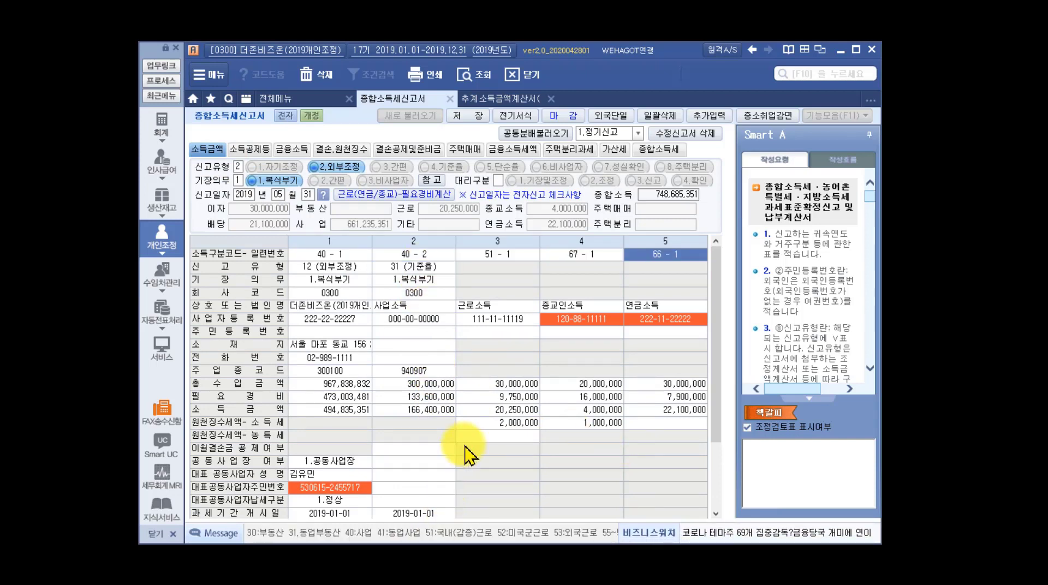
pyautogui.press('Left')
pyautogui.press('Left')
pyautogui.press('Left')
pyautogui.press('Left')
pyautogui.press('Left')
pyautogui.press('Left')
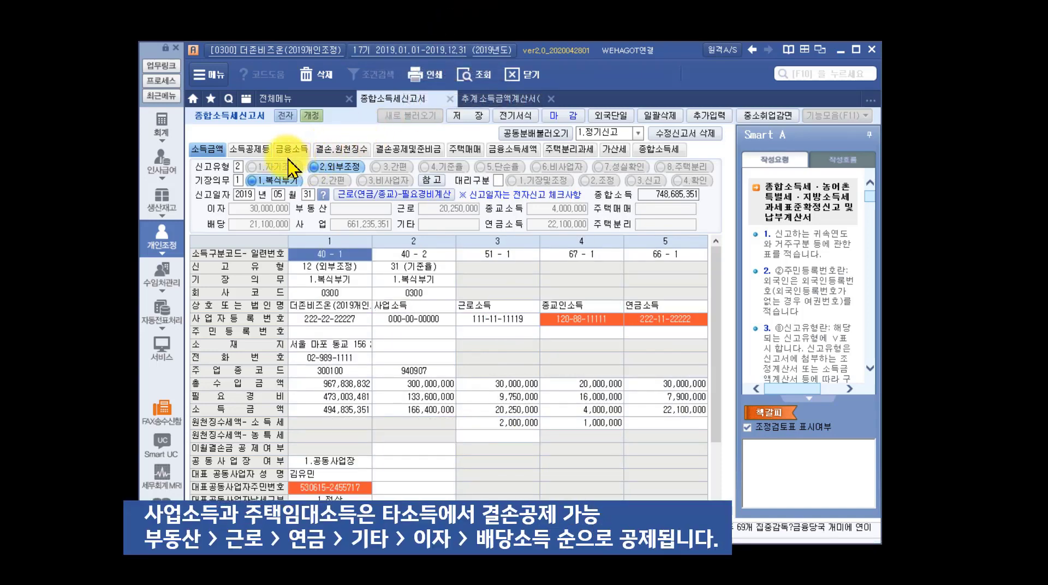
# - Examine the loss deduction statement (결손공제및준비금) for the non-rental and rental business income rows, including the carried-forward loss deduction
pyautogui.click(389, 152)
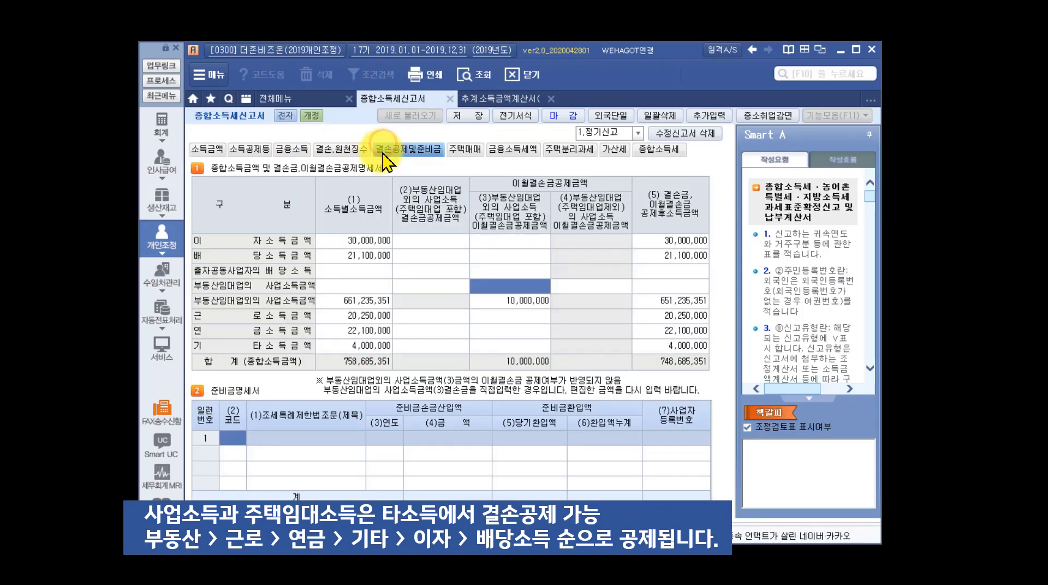
pyautogui.click(381, 303)
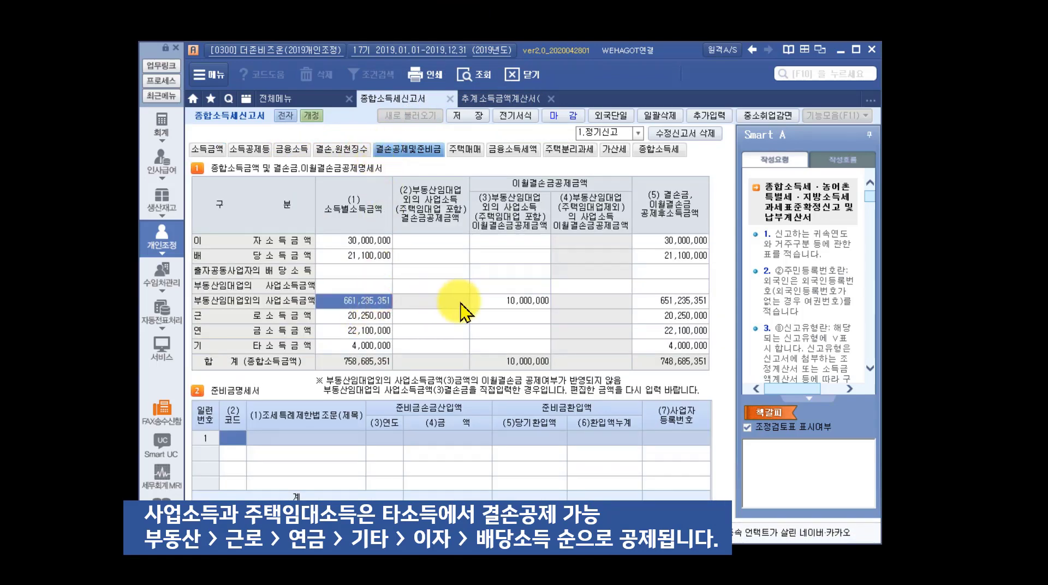
pyautogui.click(508, 300)
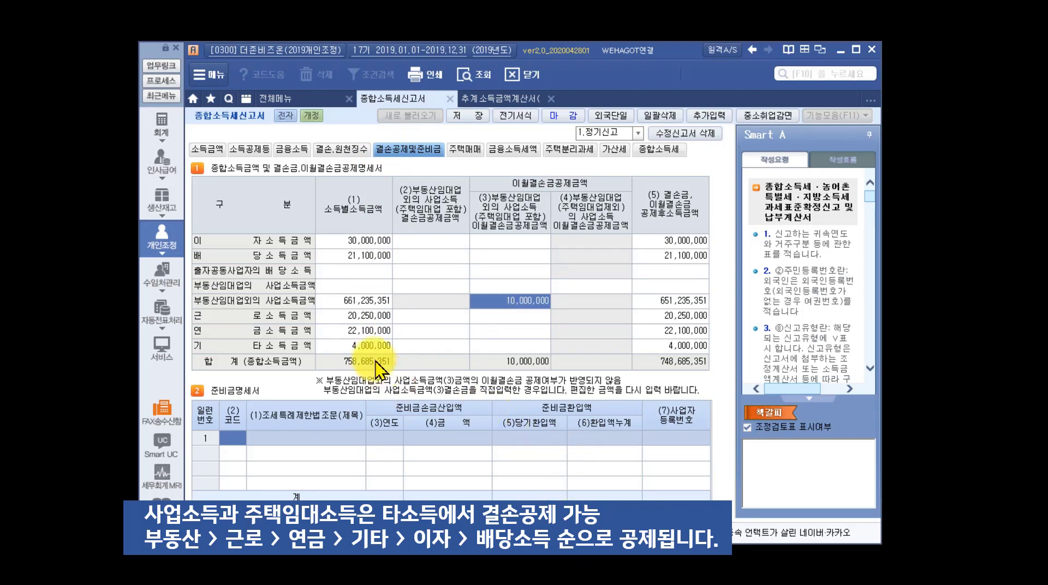
pyautogui.click(331, 285)
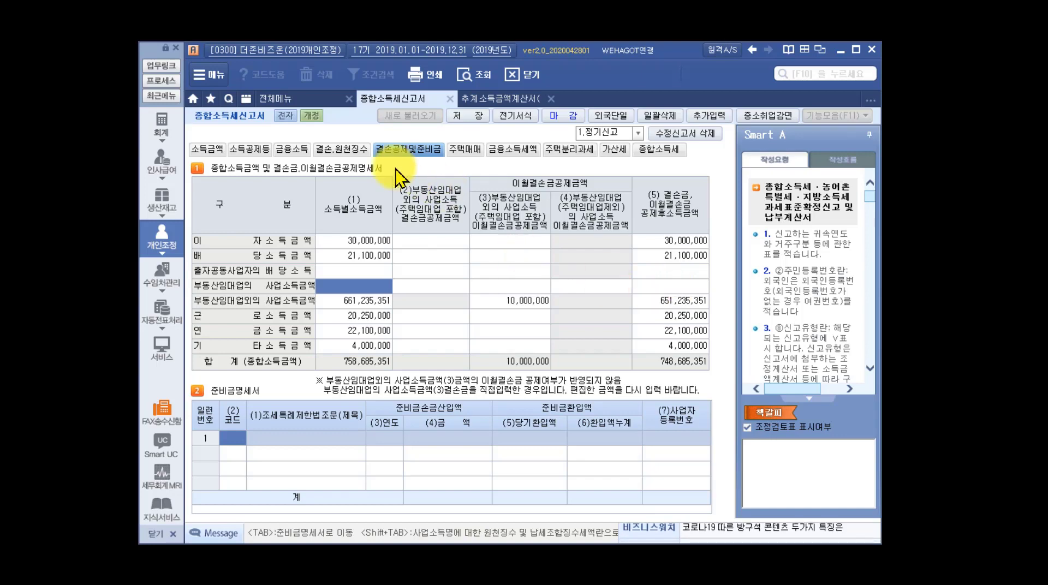
# - Compare the current-period deductions for rental and business losses in the carried-forward loss statement (이월결손금명세서)
pyautogui.click(362, 153)
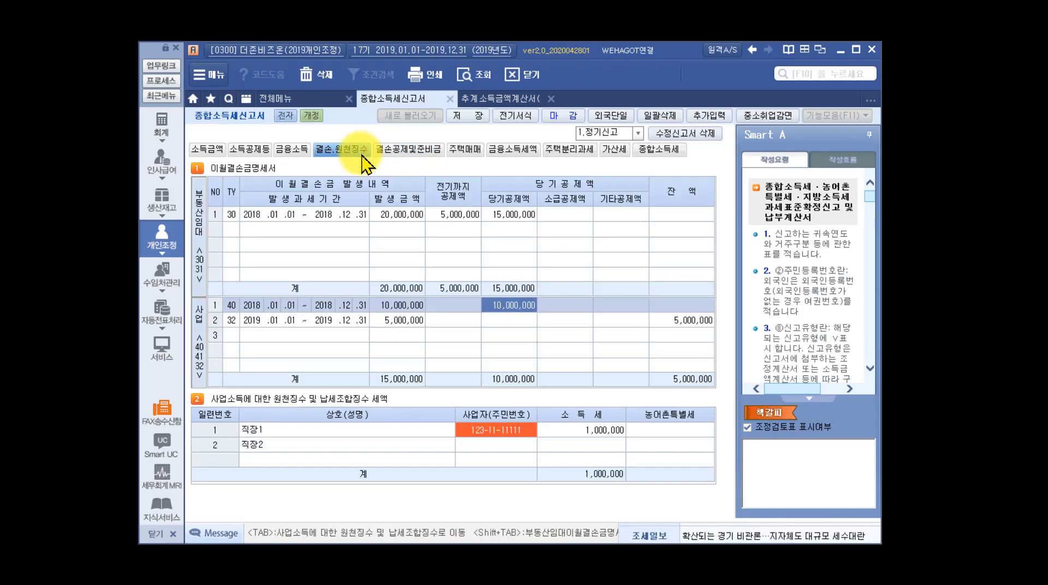
pyautogui.click(508, 216)
pyautogui.click(504, 301)
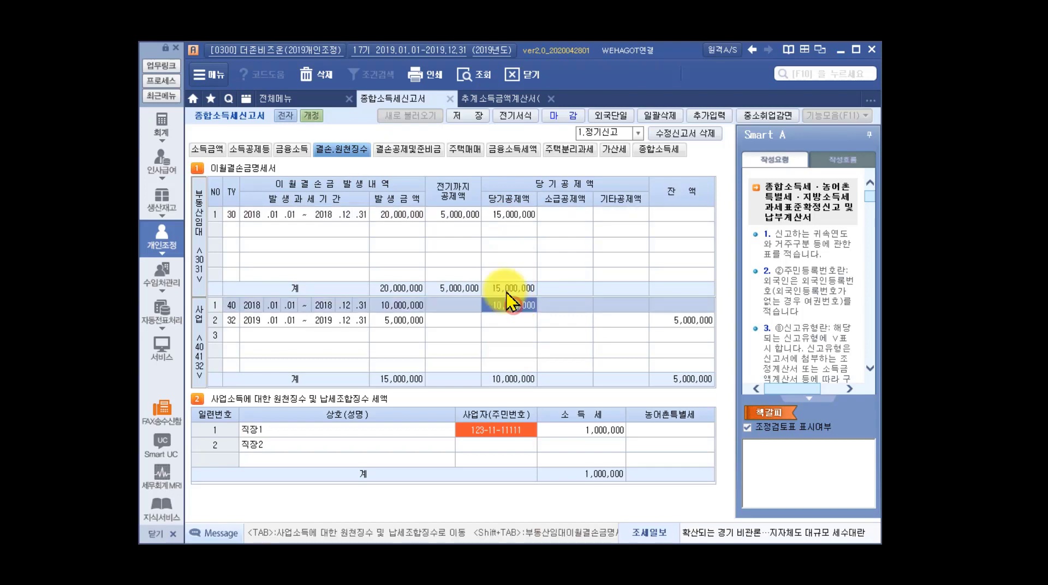
# - Try to enter 1 as the carried-forward loss deduction (3) for rental business income in the loss deduction statement
pyautogui.click(410, 156)
pyautogui.click(528, 286)
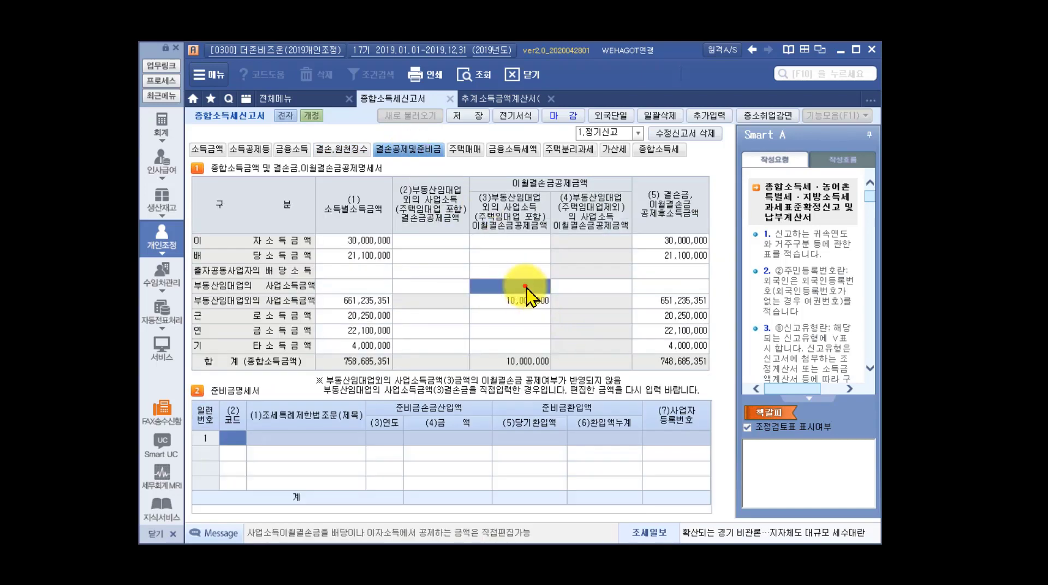
pyautogui.click(520, 286)
pyautogui.write('1')
pyautogui.press('Return')
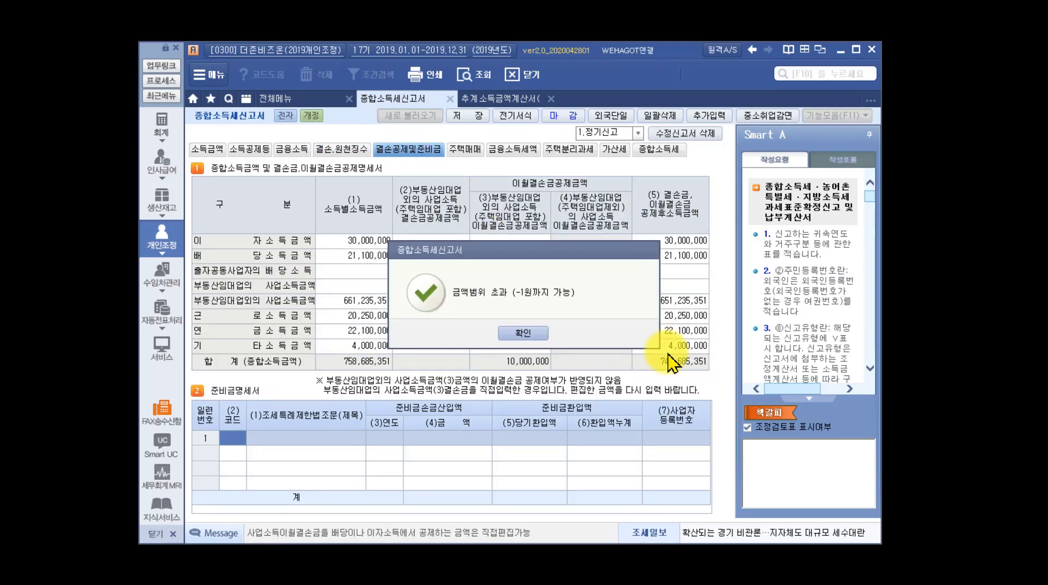
pyautogui.click(519, 331)
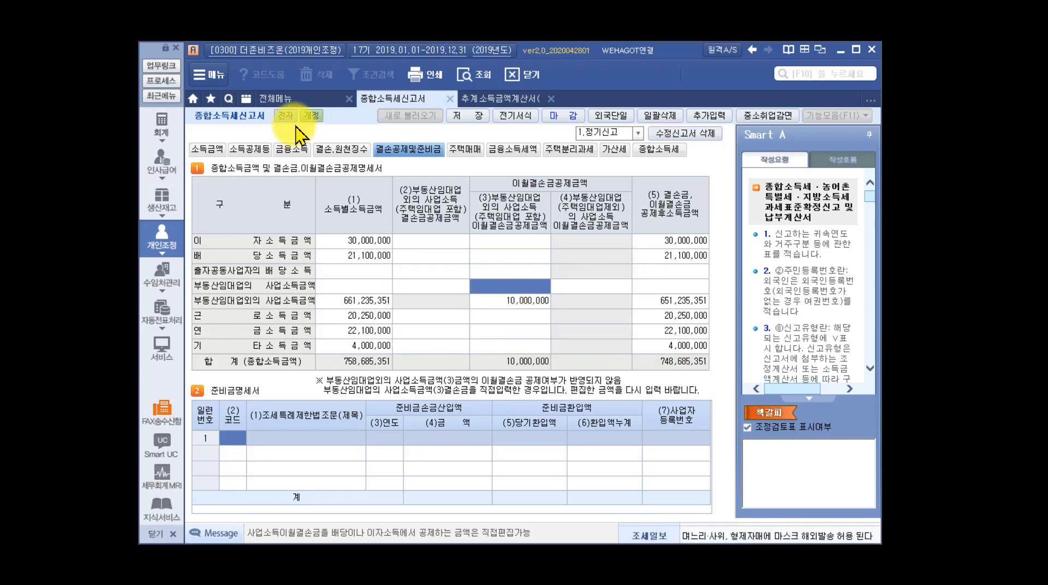
# - Check the tax period and loss amount of the 2019 type 32 loss row in the carried-forward loss statement
pyautogui.click(342, 152)
pyautogui.click(252, 321)
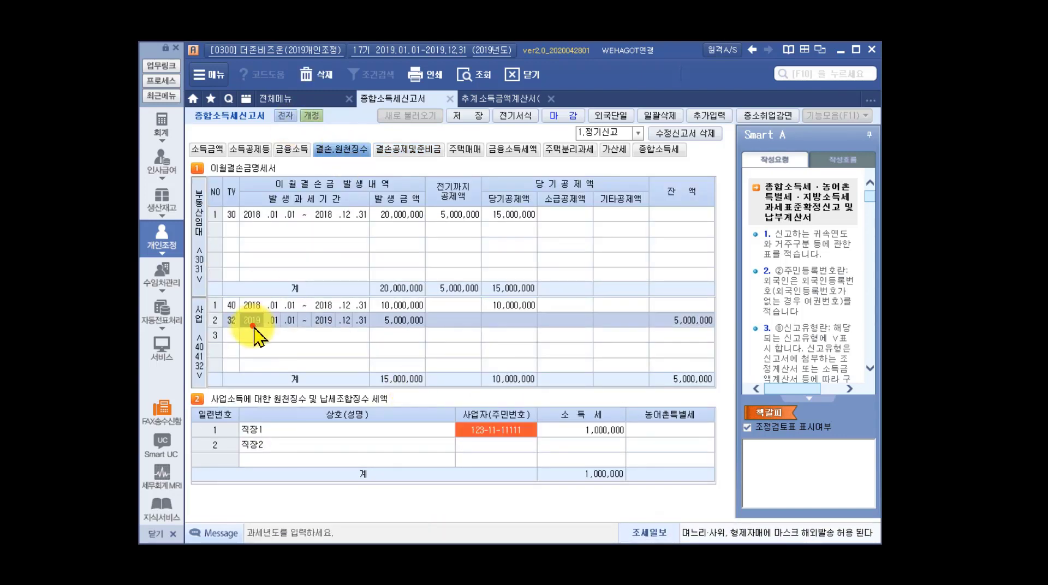
pyautogui.click(329, 321)
pyautogui.click(398, 323)
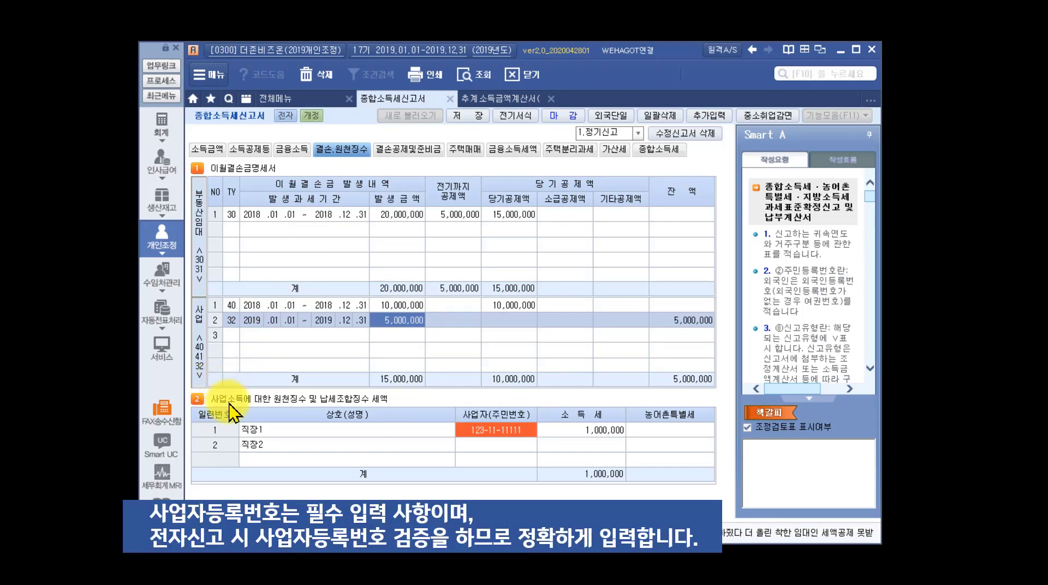
# - Enter the first workplace's business registration number for 직장2 as well in the business income withholding table
pyautogui.click(494, 431)
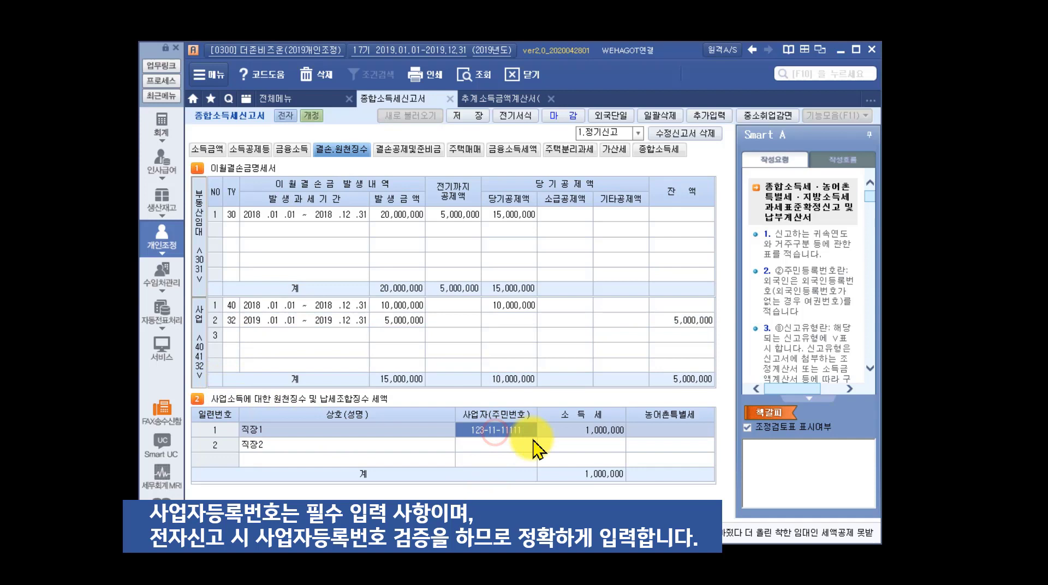
pyautogui.click(494, 444)
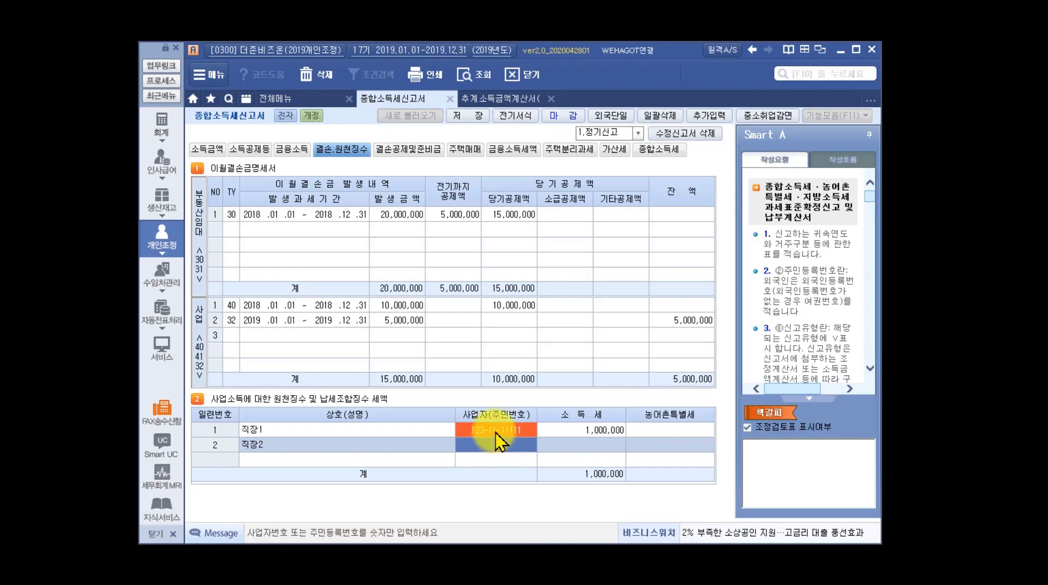
pyautogui.click(417, 432)
pyautogui.click(413, 444)
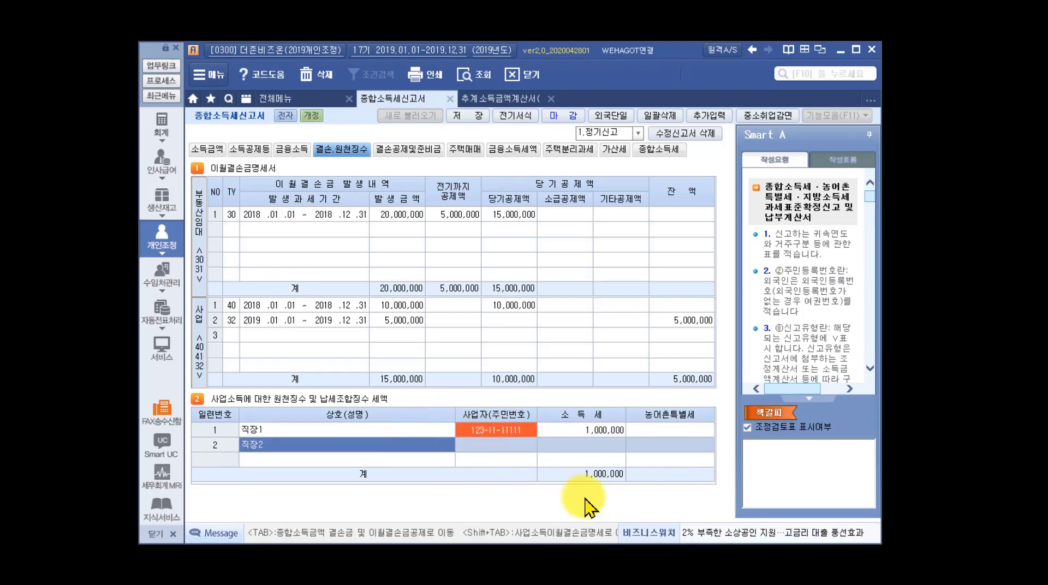
pyautogui.click(487, 450)
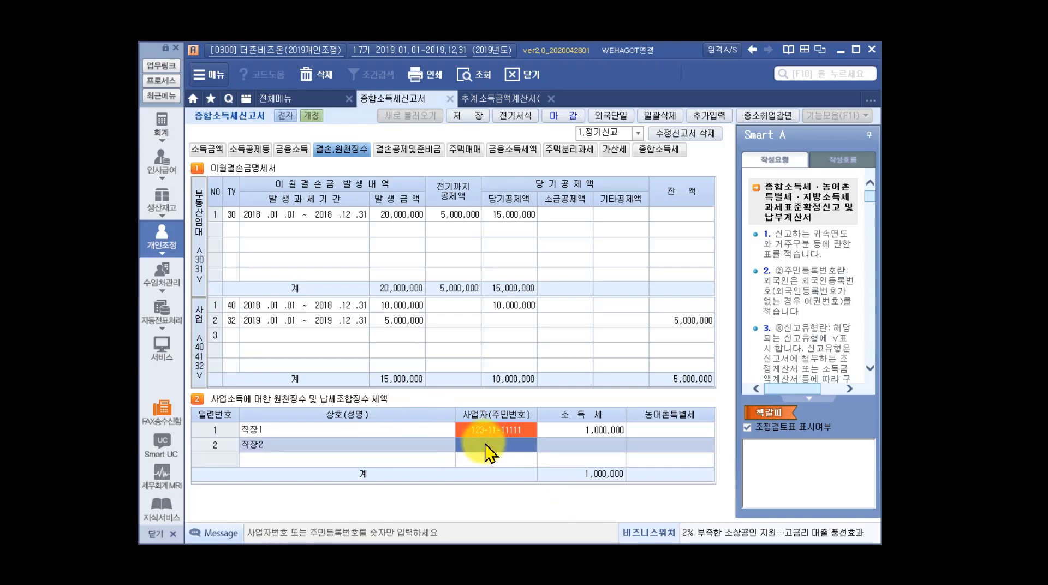
pyautogui.write('123-11-11111')
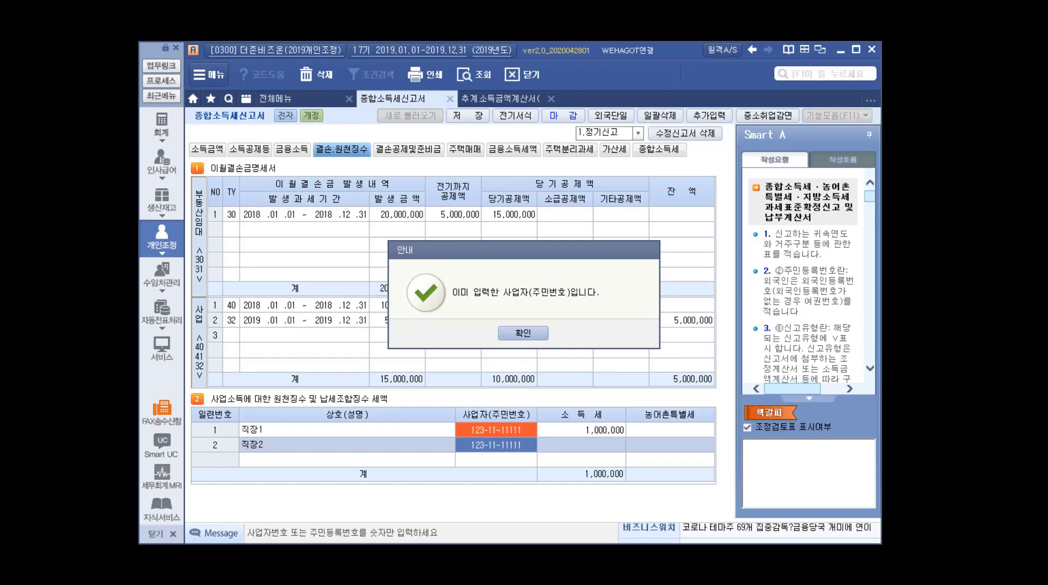
pyautogui.click(531, 333)
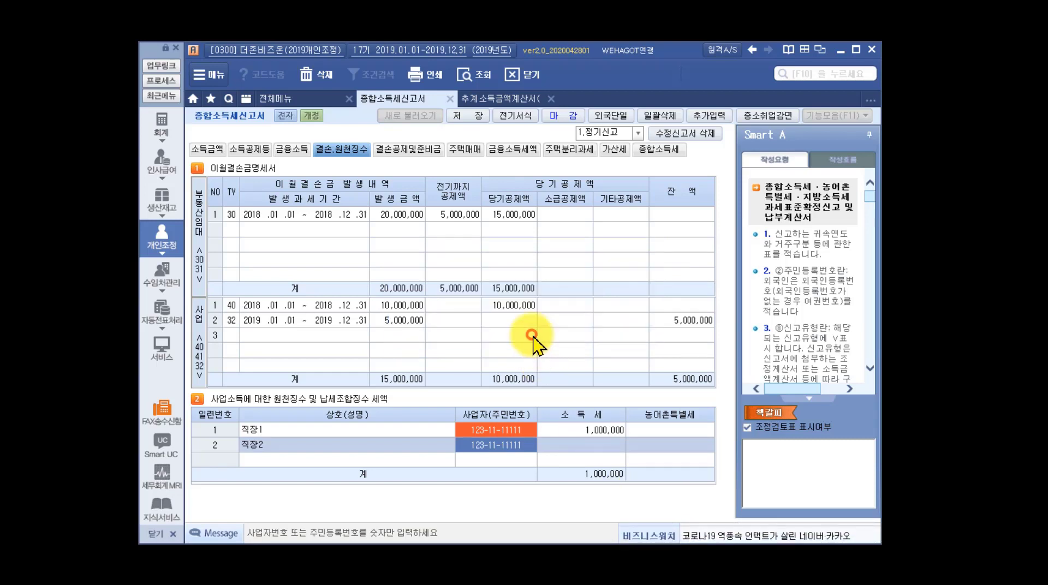
# - View the penalty tax statement (가산세명세서), and check the filing type and bookkeeping obligation of business income entry 40-2
pyautogui.click(613, 148)
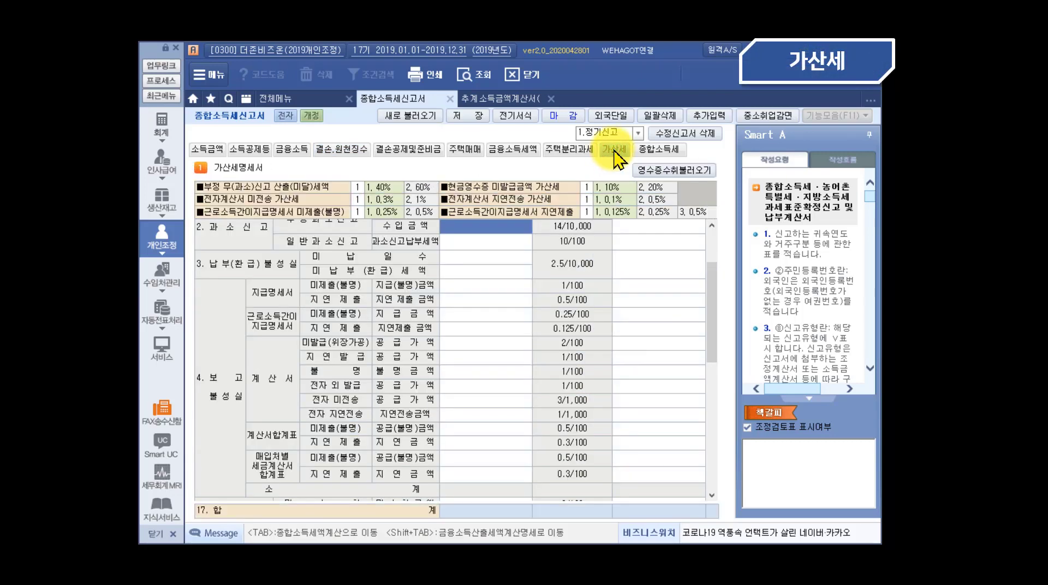
pyautogui.scroll(2, 507, 412)
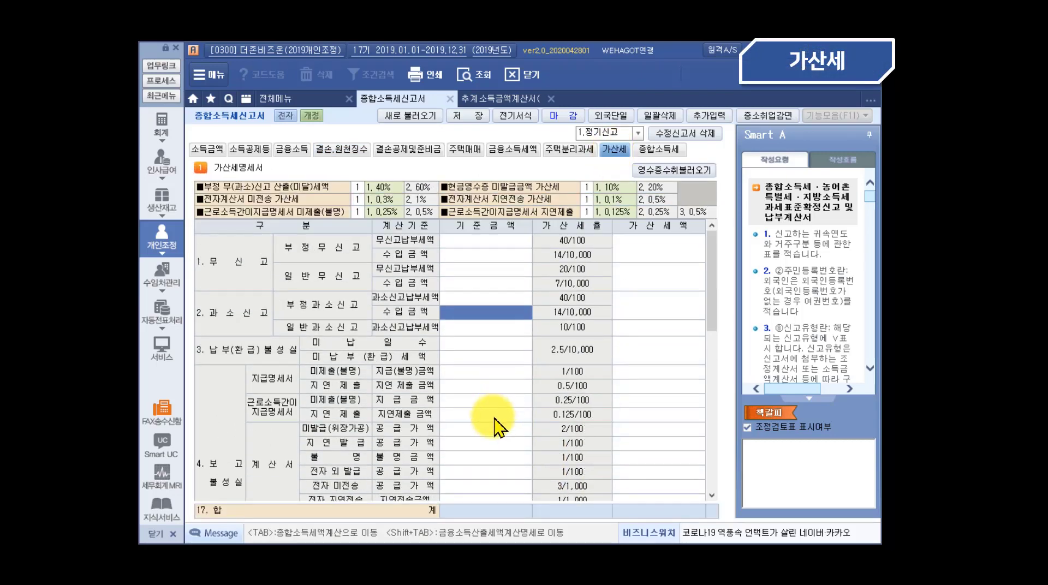
pyautogui.click(206, 148)
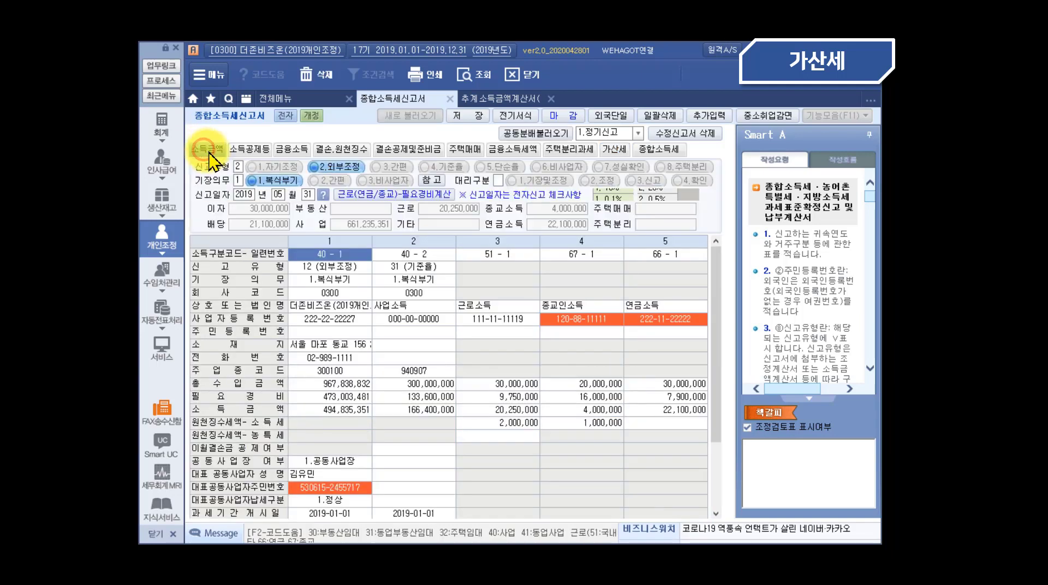
pyautogui.click(431, 254)
pyautogui.click(431, 266)
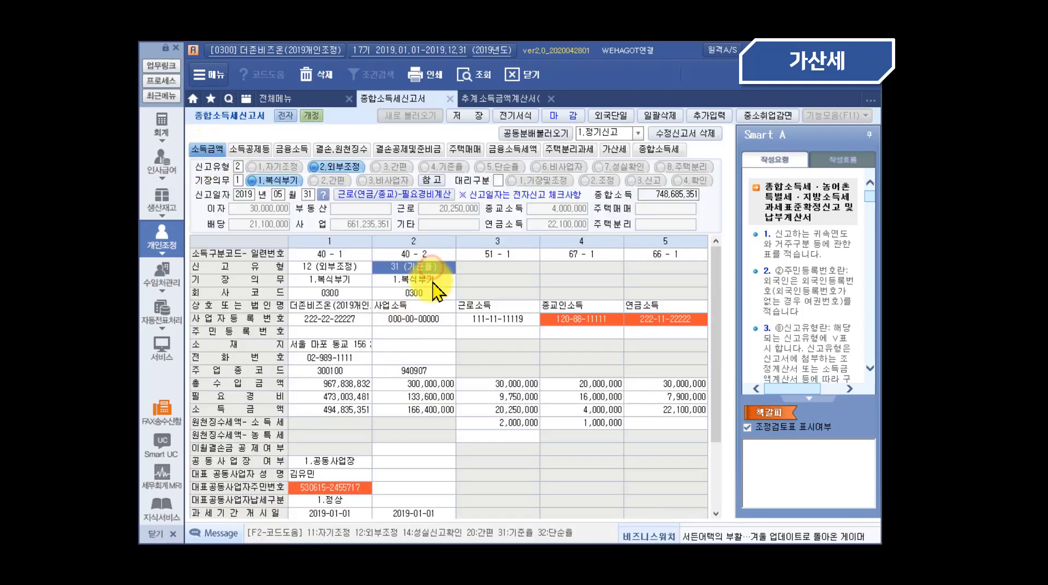
pyautogui.click(432, 281)
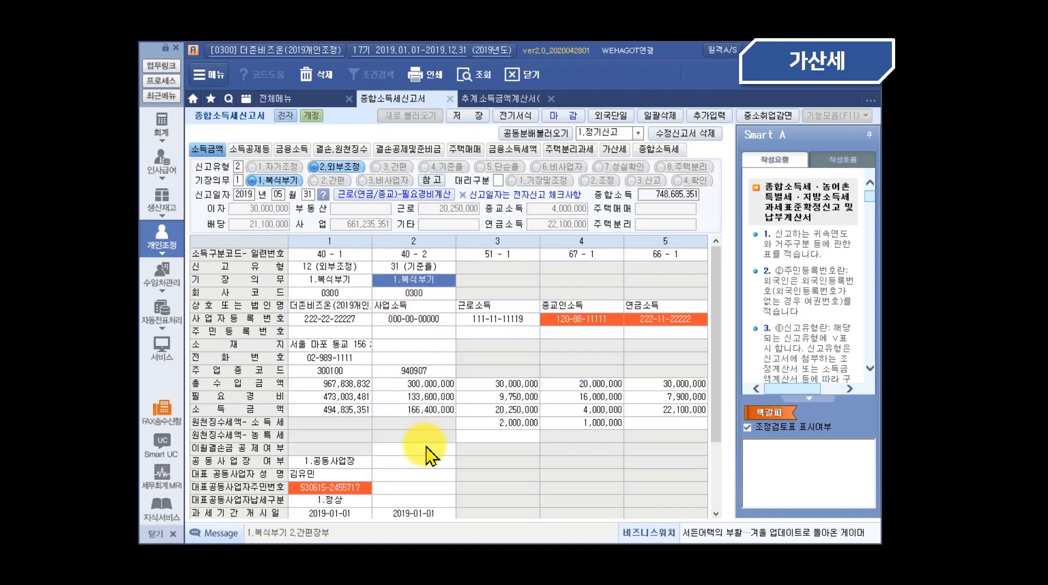
# - Load the penalty base amounts from the estimated income statement into the penalty tax statement and check the missing-evidence (증빙불비) row
pyautogui.click(613, 151)
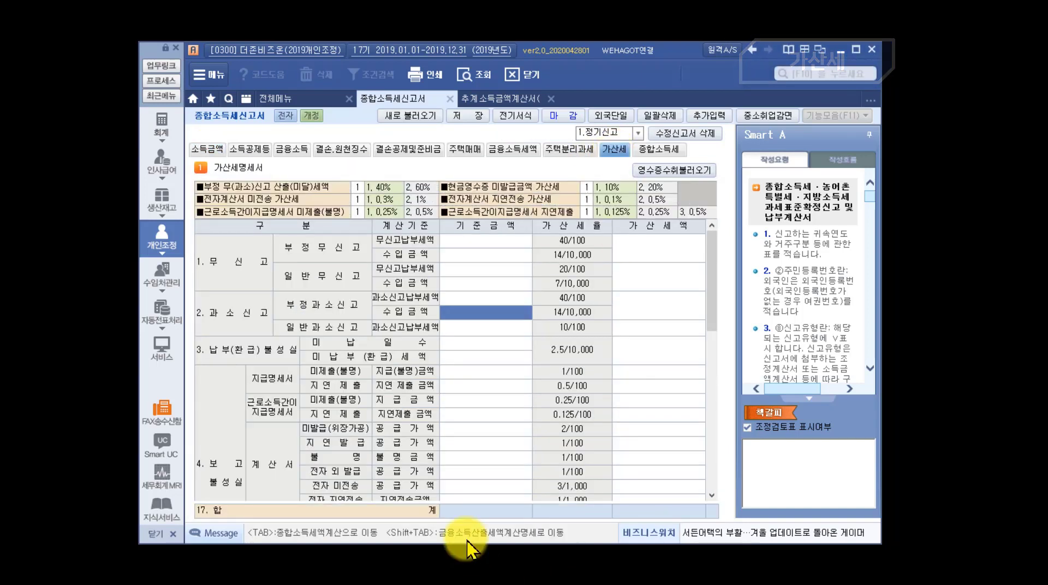
pyautogui.click(424, 115)
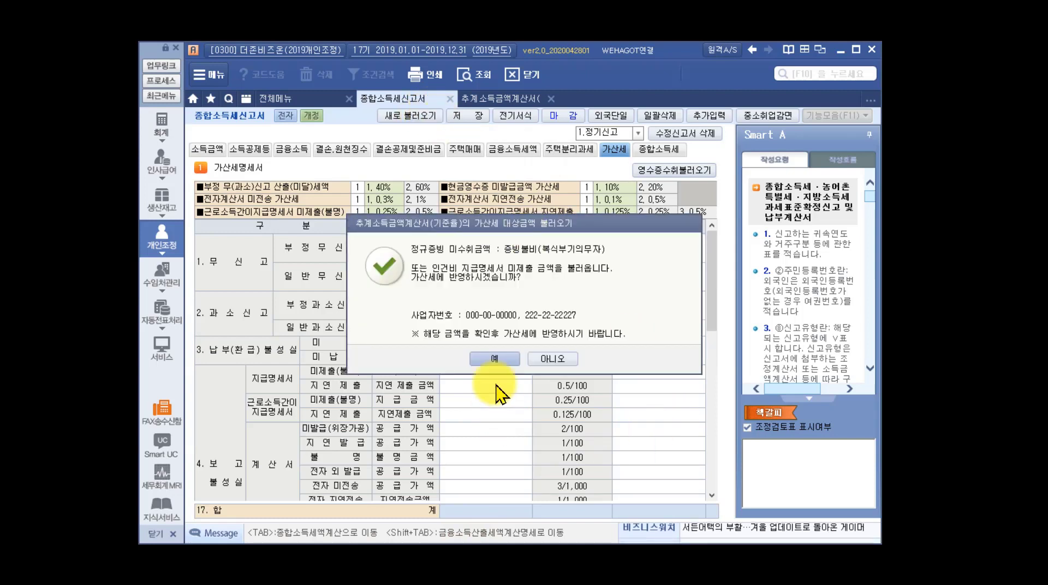
pyautogui.click(494, 358)
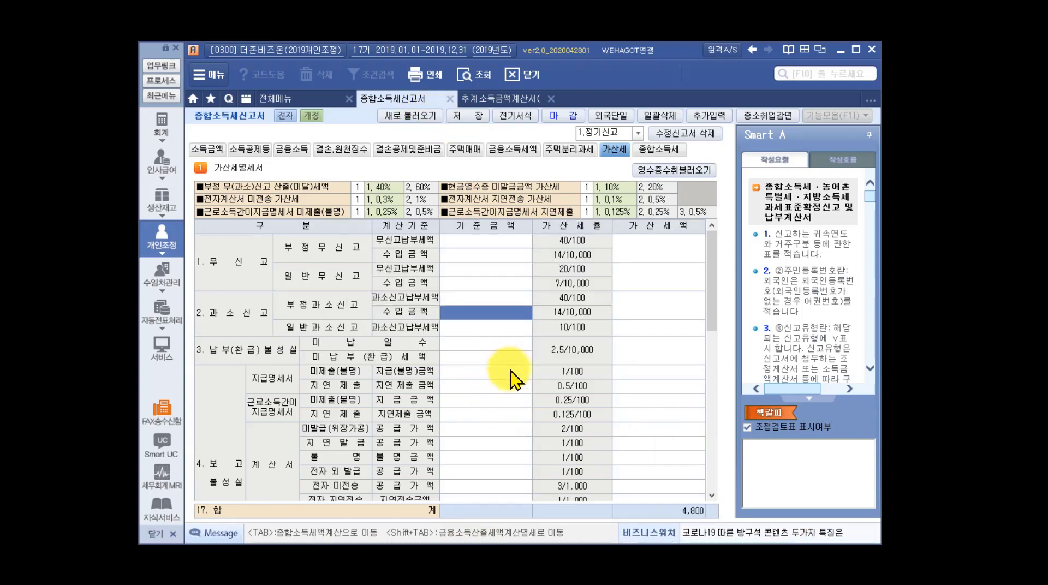
pyautogui.scroll(-4, 511, 371)
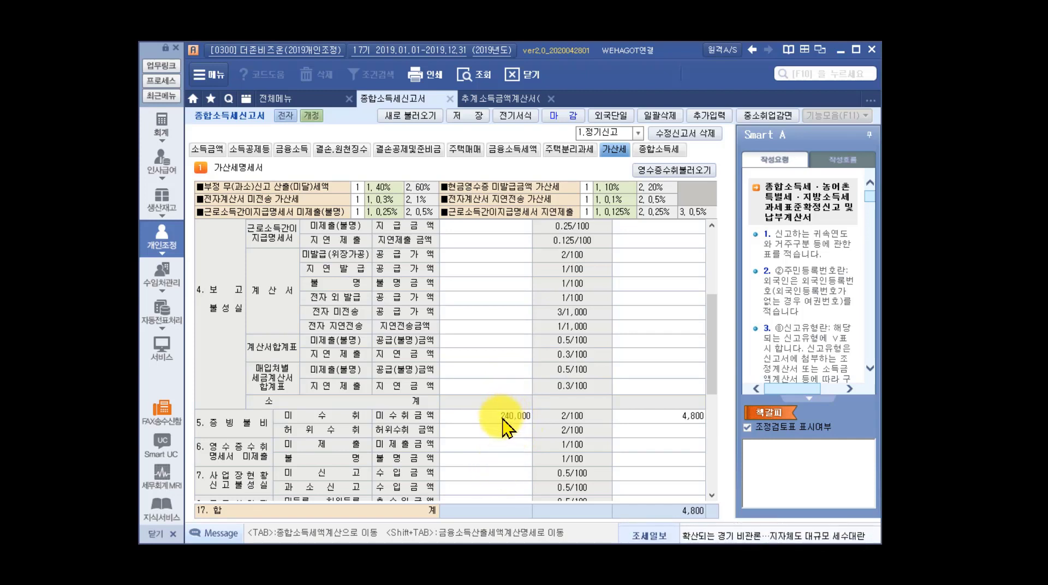
pyautogui.click(501, 417)
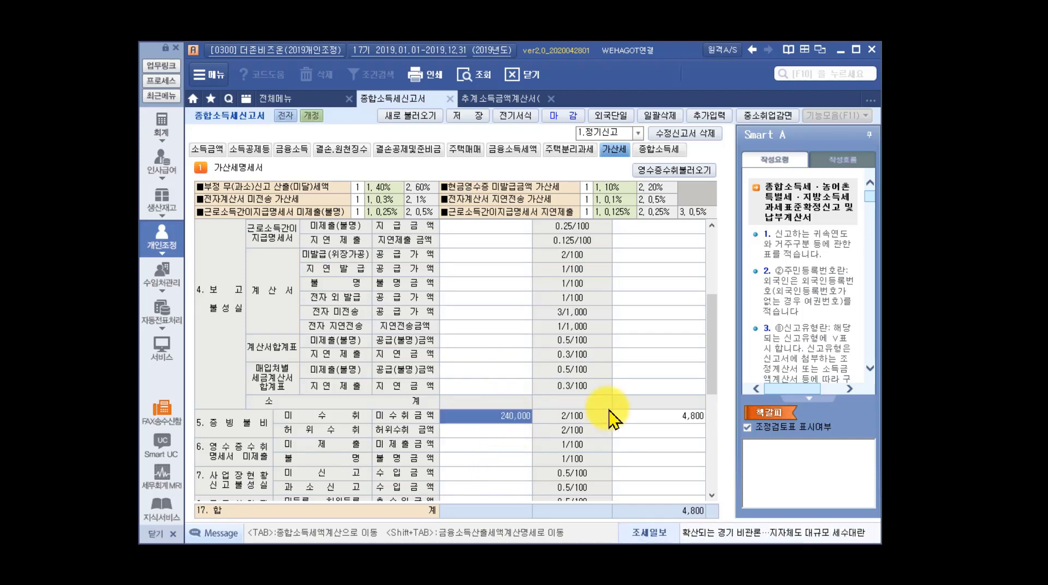
pyautogui.click(630, 414)
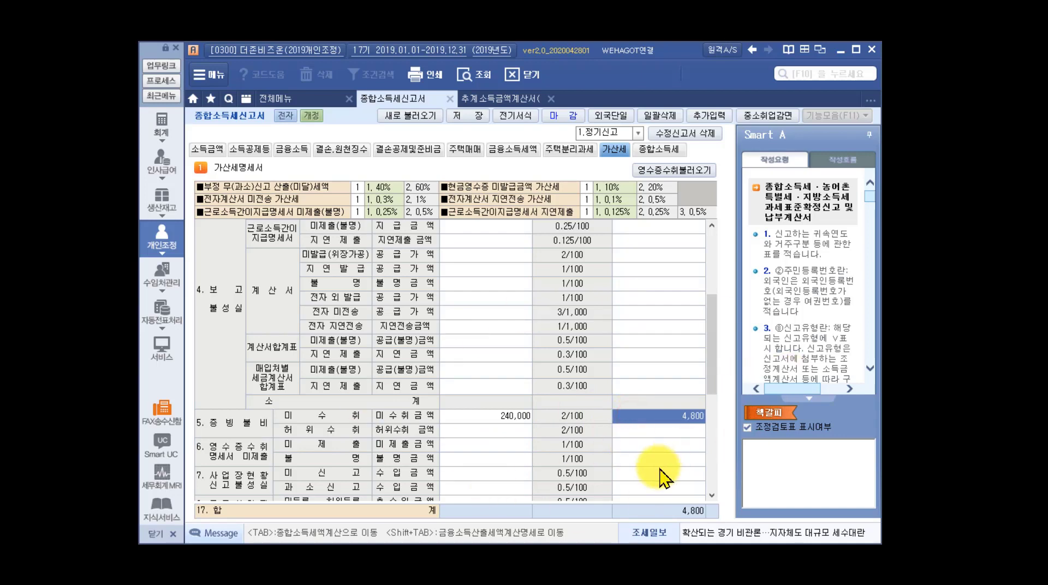
# - Load the amounts for the general non-filing penalty (일반무신고) calculation and apply them to the penalty tax statement
pyautogui.scroll(5, 619, 428)
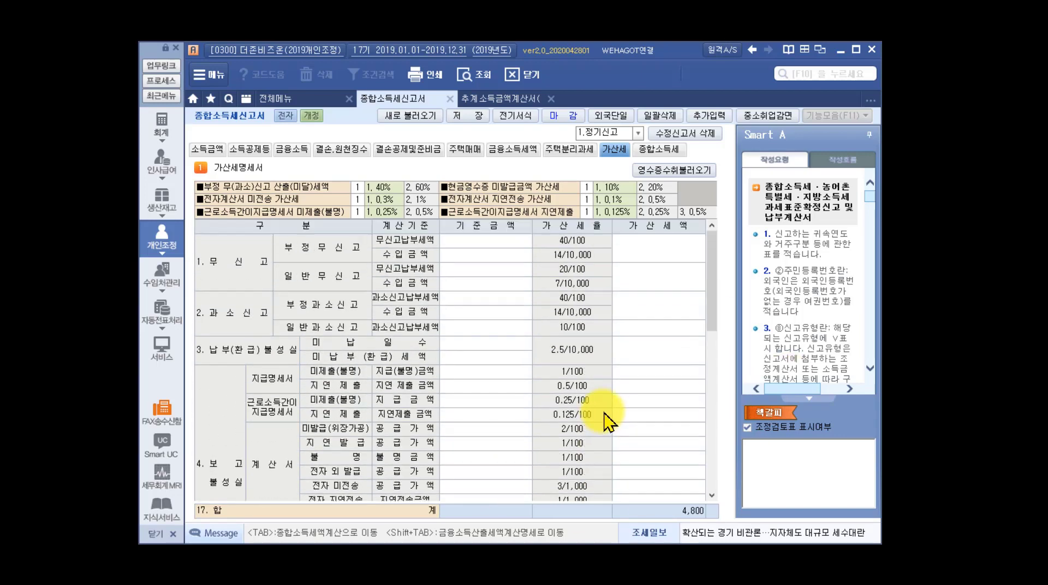
pyautogui.click(491, 269)
pyautogui.click(475, 400)
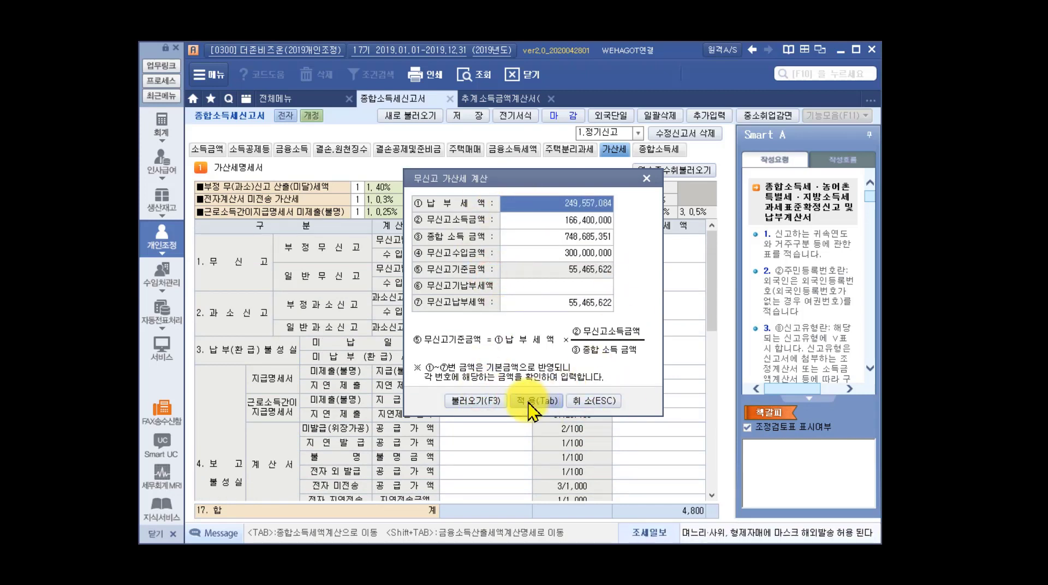
pyautogui.click(562, 289)
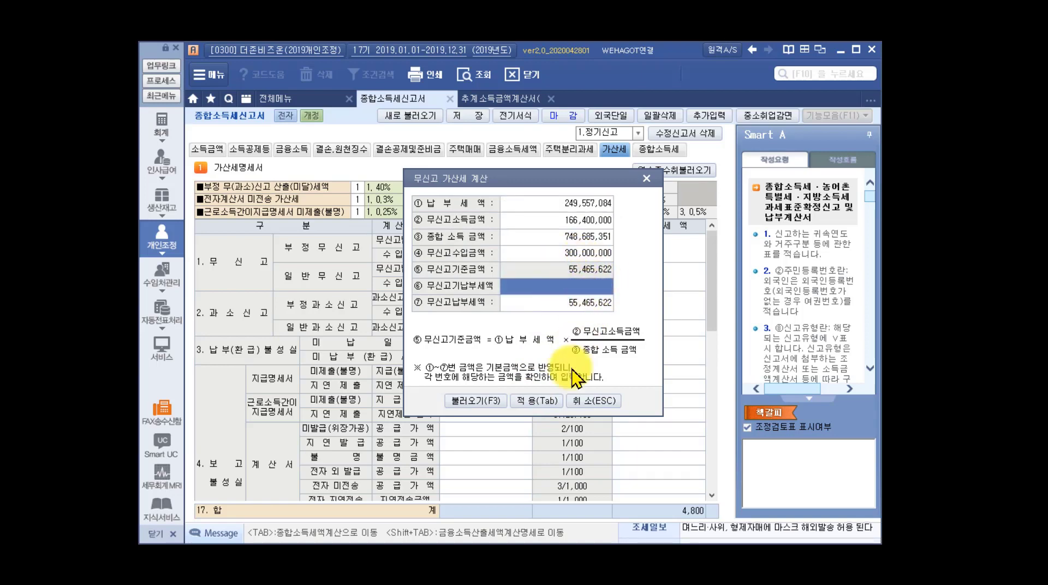
pyautogui.click(541, 402)
# - Load the amounts for the no-bookkeeping penalty (무기장) calculation and apply them to the penalty tax statement
pyautogui.scroll(-3, 525, 425)
pyautogui.scroll(-5, 523, 423)
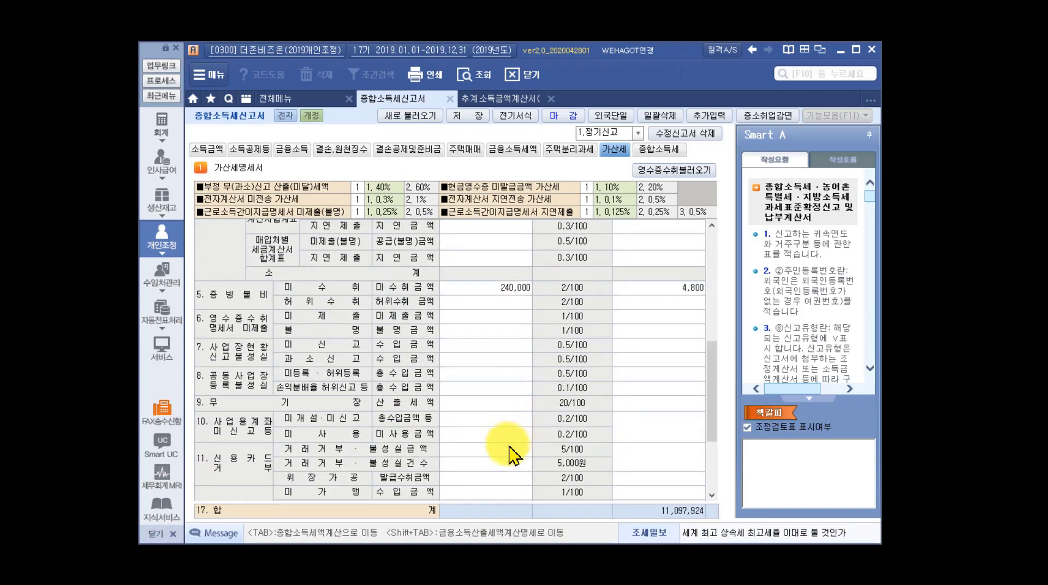
pyautogui.click(495, 402)
pyautogui.click(491, 399)
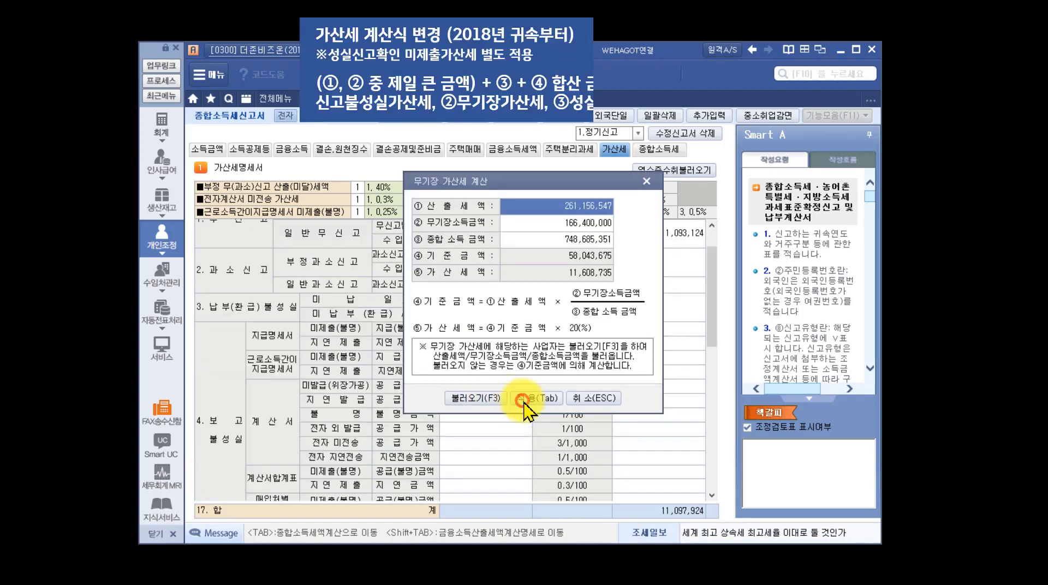
pyautogui.click(523, 402)
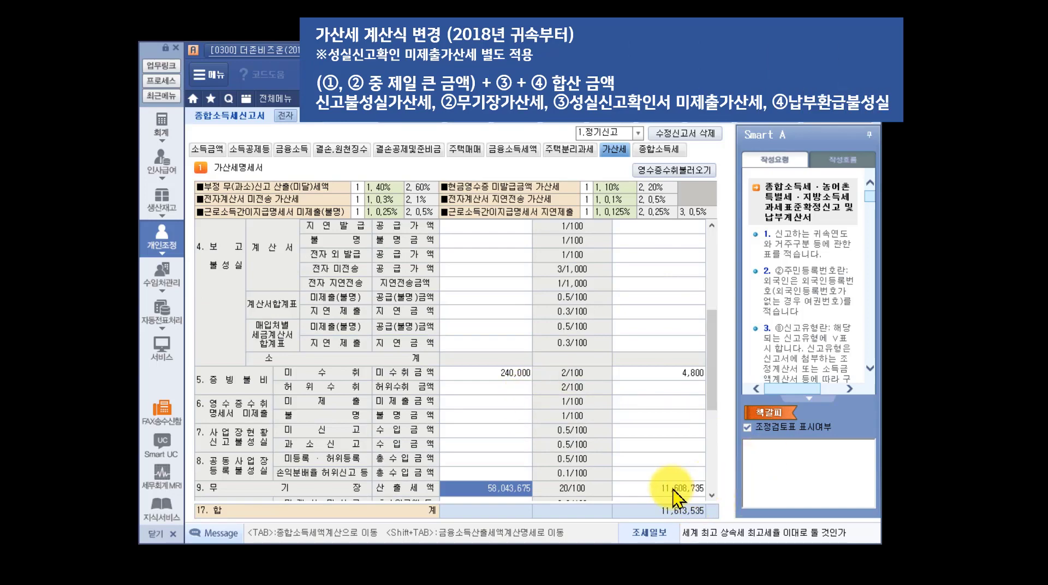
# - Compare the general non-filing penalty (일반무신고) row with the no-bookkeeping penalty (무기장) row in the penalty tax statement
pyautogui.scroll(5, 669, 461)
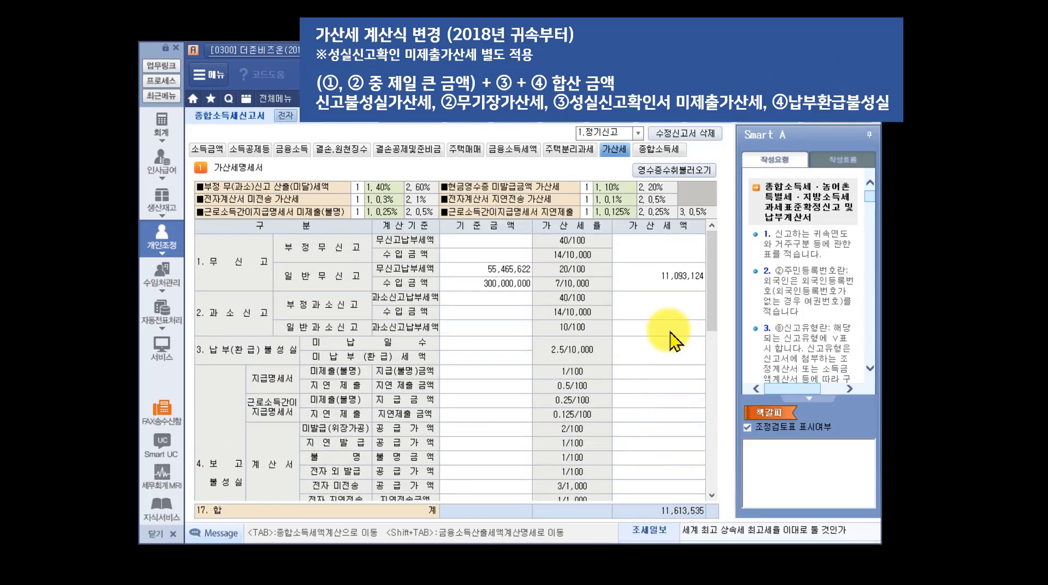
pyautogui.click(661, 274)
pyautogui.click(559, 326)
pyautogui.scroll(-10, 627, 334)
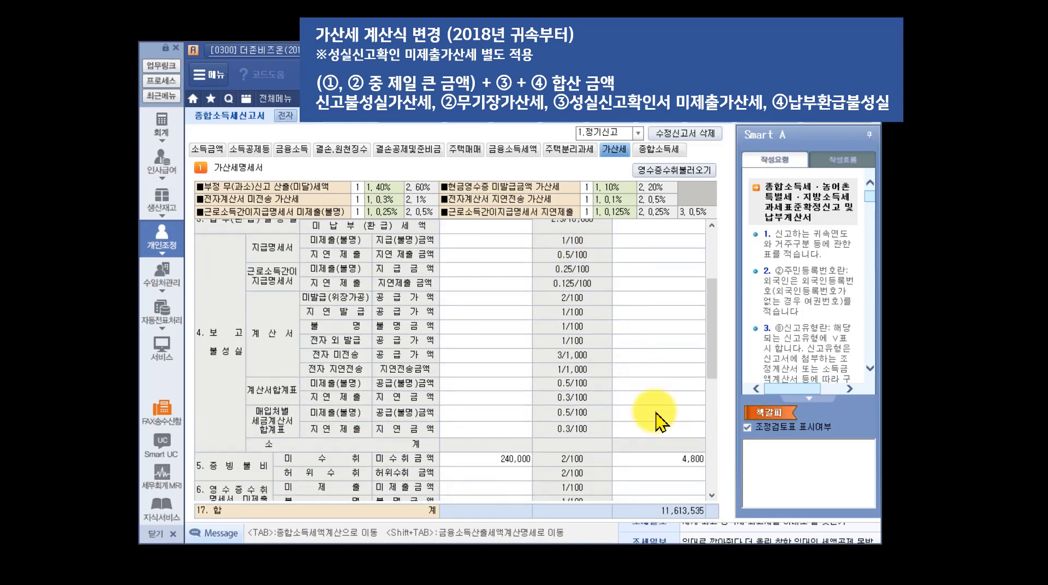
pyautogui.scroll(-5, 679, 454)
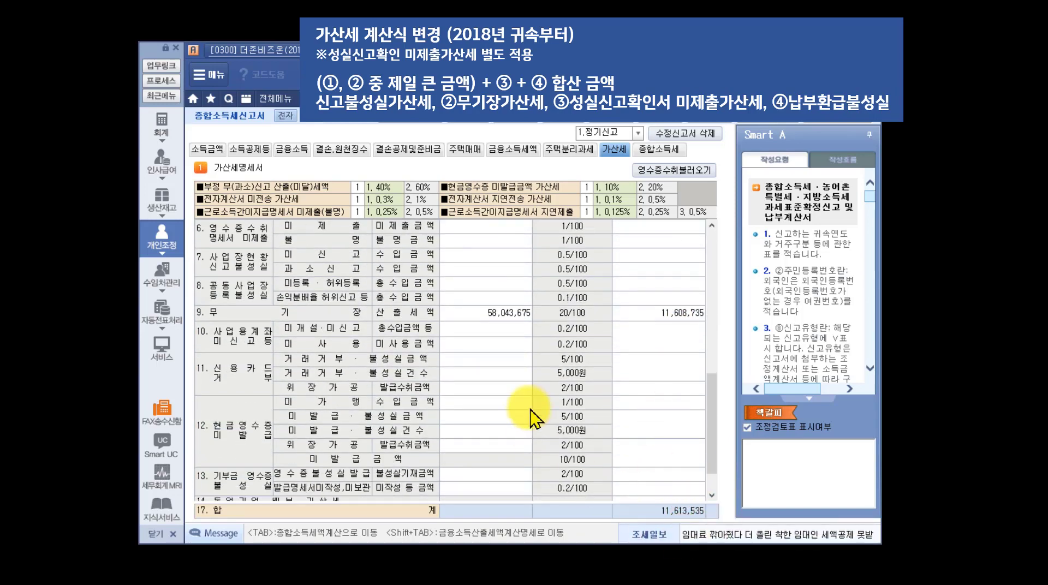
pyautogui.scroll(1, 533, 417)
pyautogui.scroll(5, 489, 480)
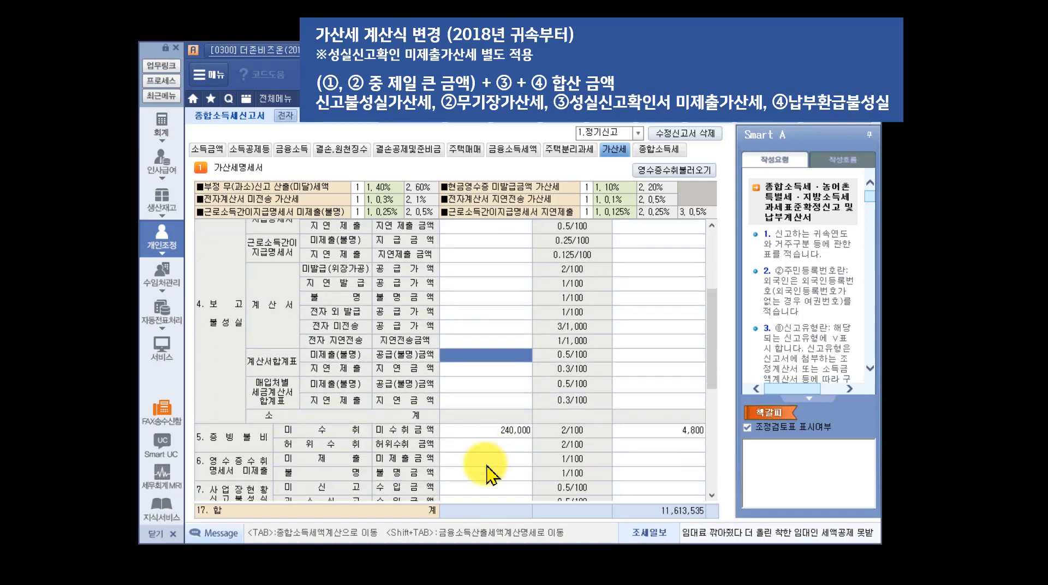
# - Enter 10,000,000 as the base amount for the penalty on not submitting the faithful filing confirmation (성실신고확인서 미제출 가산세)
pyautogui.scroll(-5, 489, 467)
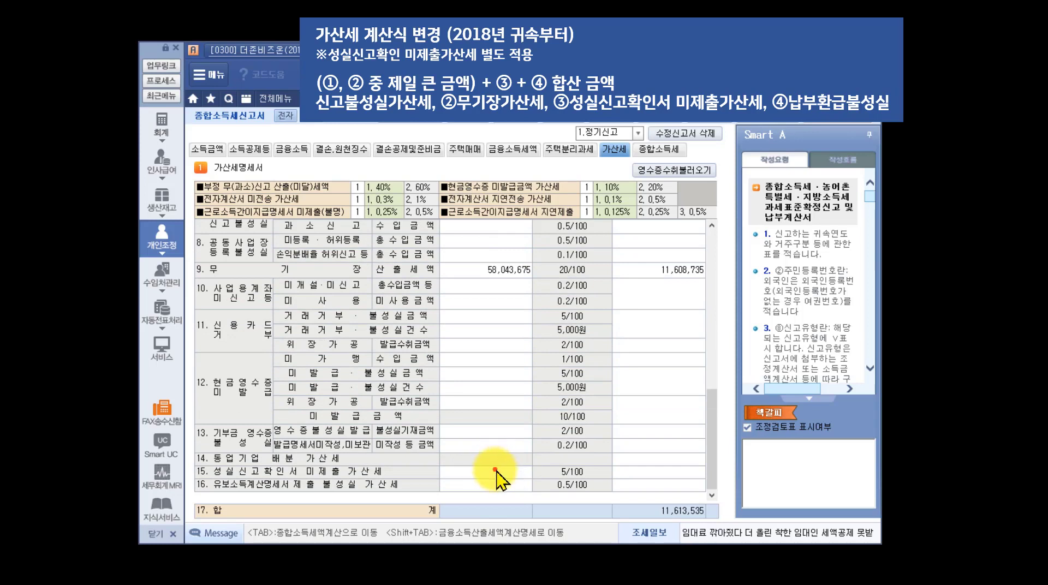
pyautogui.click(497, 472)
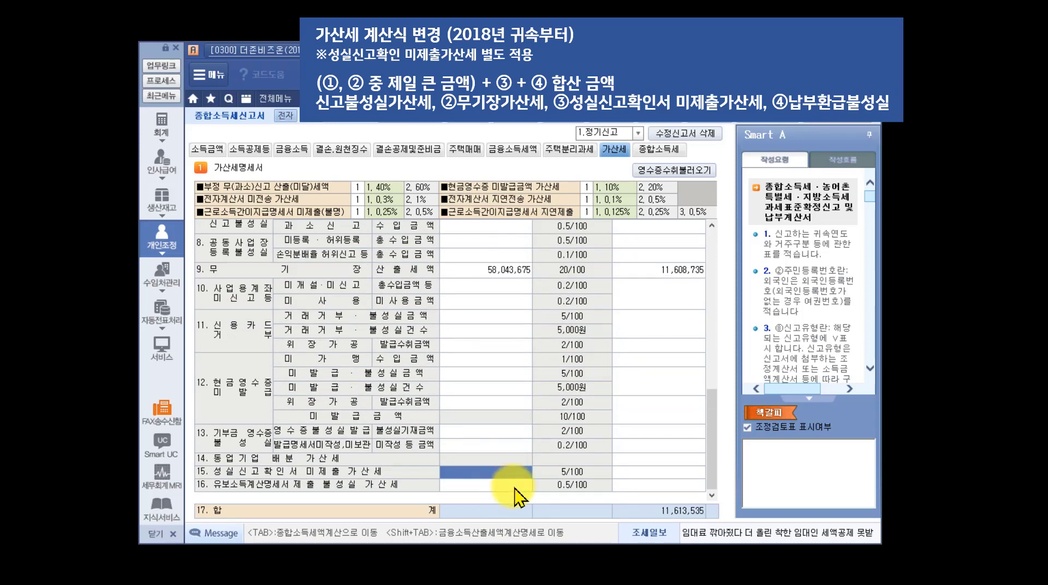
pyautogui.write('100000,000')
pyautogui.press('Return')
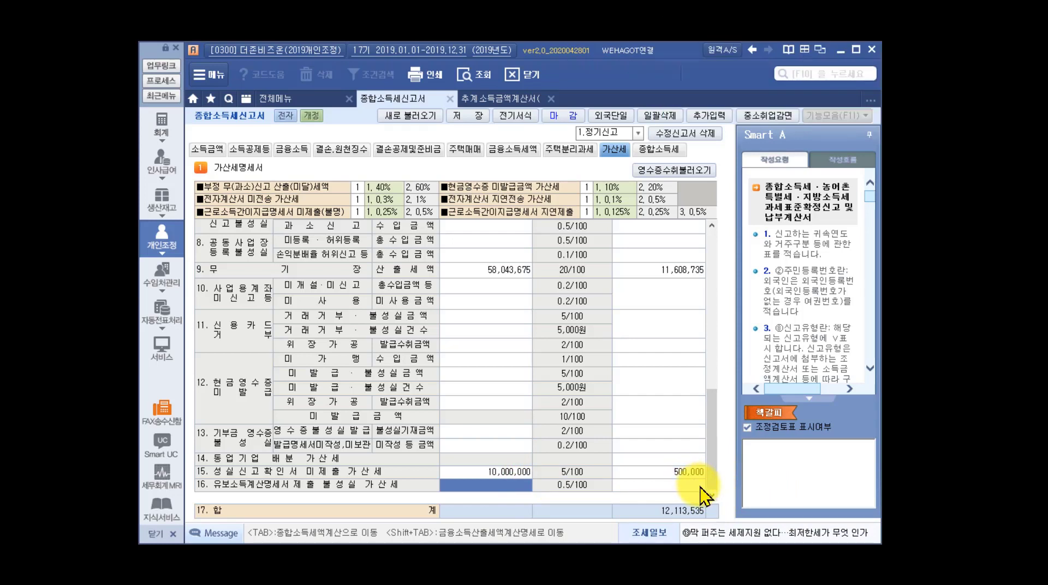
pyautogui.click(672, 470)
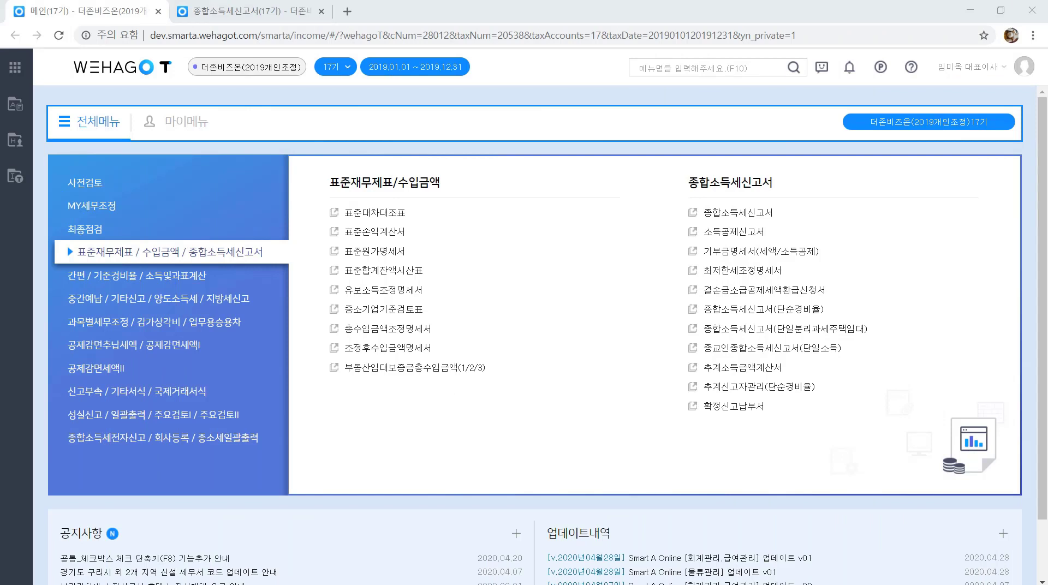
# - Switch to the comprehensive income tax return in WEHAGO T and set the first financial income entry's interest amount to 10,000,000
pyautogui.click(210, 11)
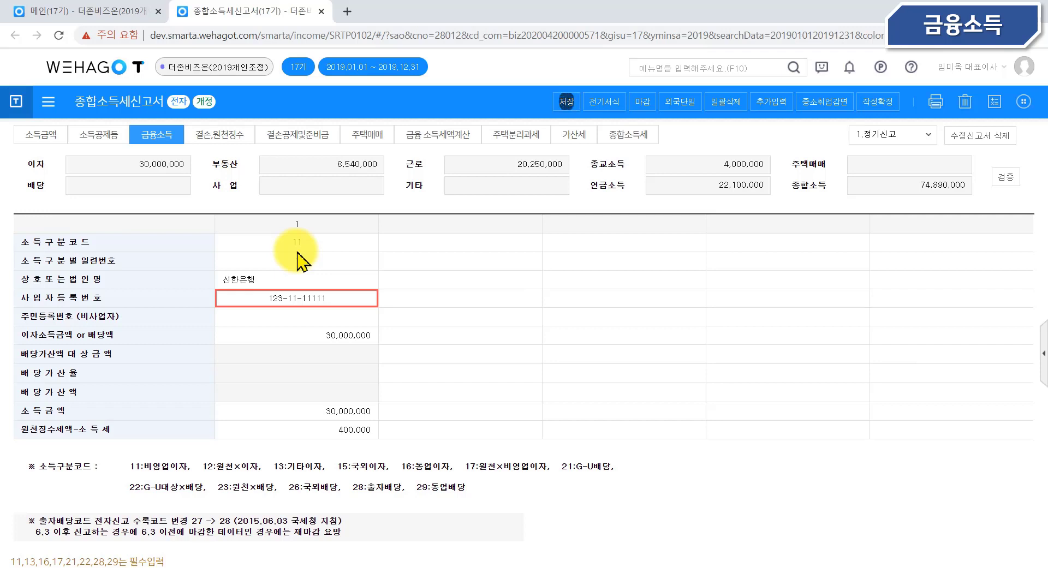
pyautogui.click(339, 342)
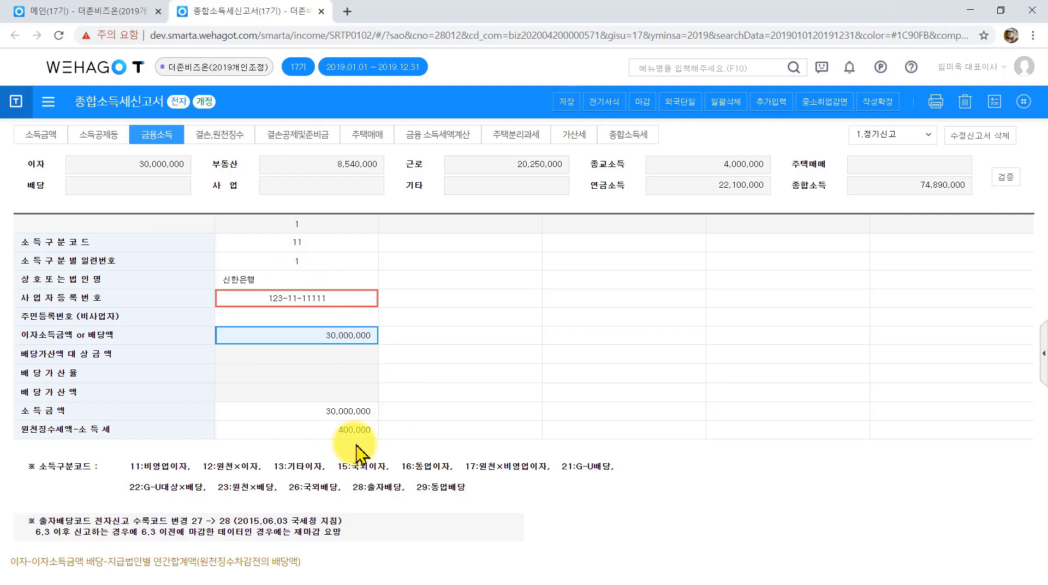
pyautogui.write('1')
pyautogui.press('Return')
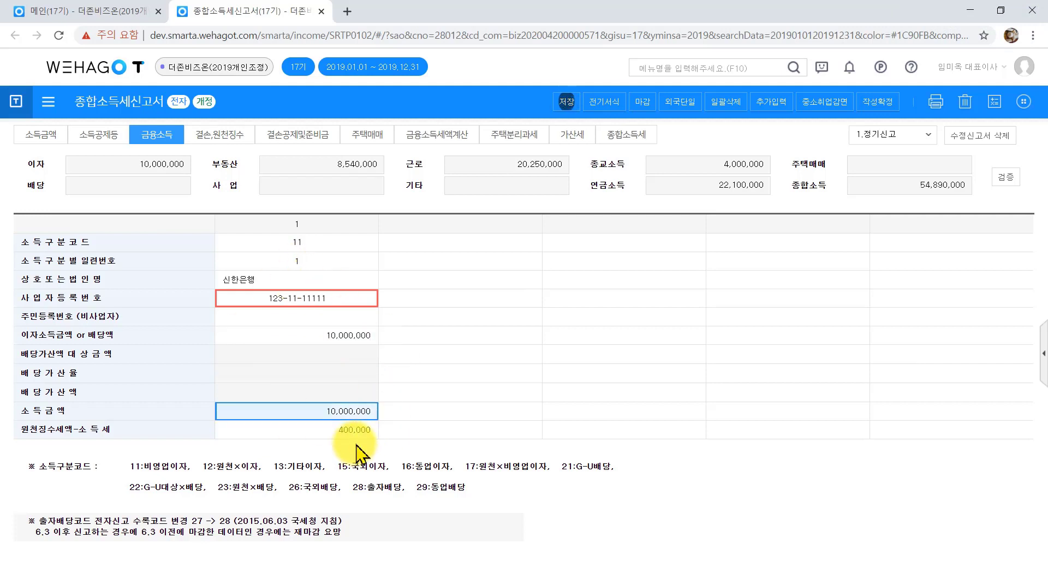
# - Review the income classification codes and the input guidance for the fields of the first financial income entry
pyautogui.click(329, 252)
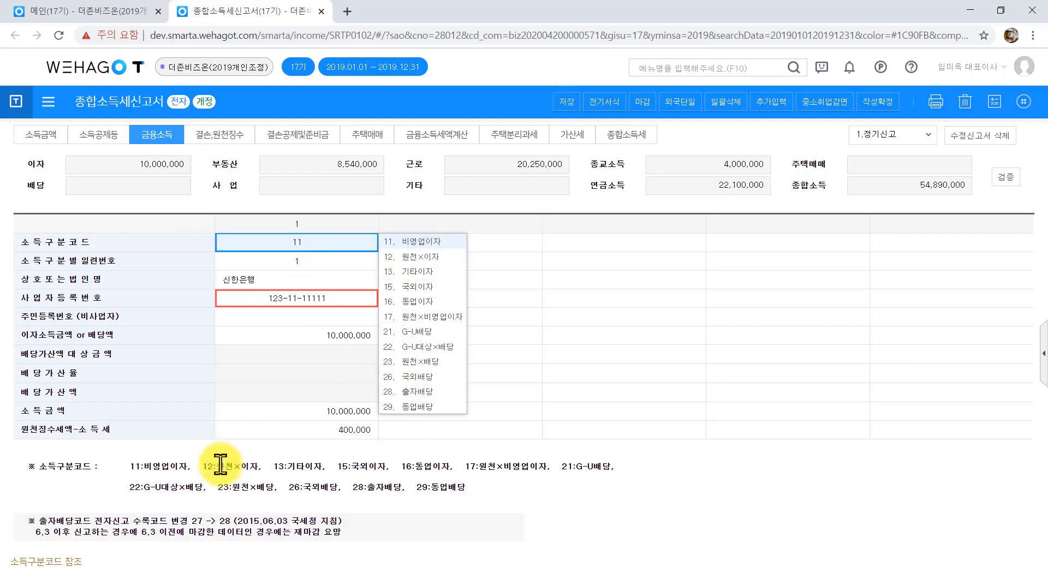
pyautogui.moveTo(117, 462); pyautogui.dragTo(533, 501)
pyautogui.click(532, 501)
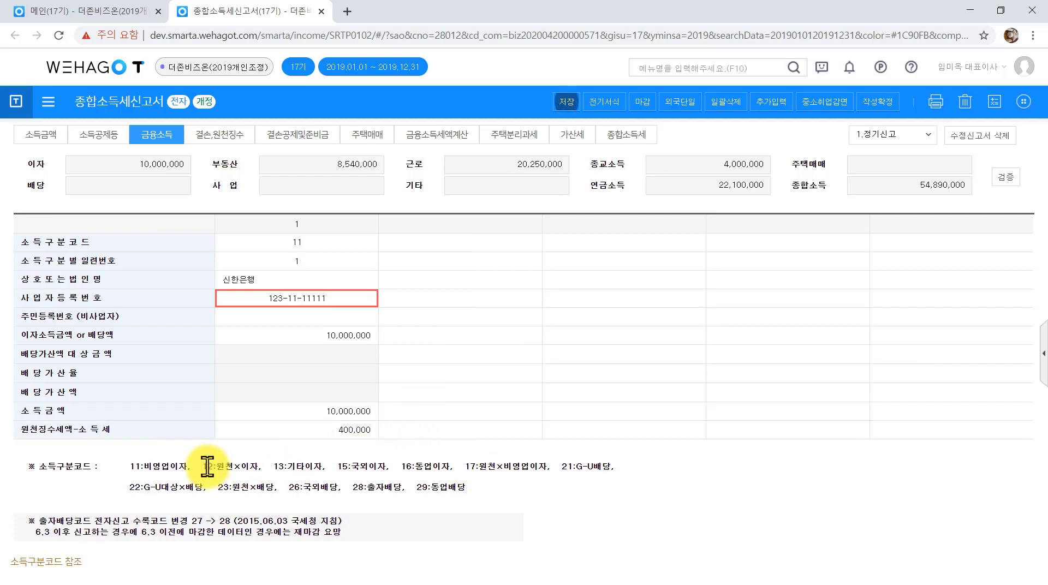
pyautogui.moveTo(202, 467); pyautogui.dragTo(278, 487)
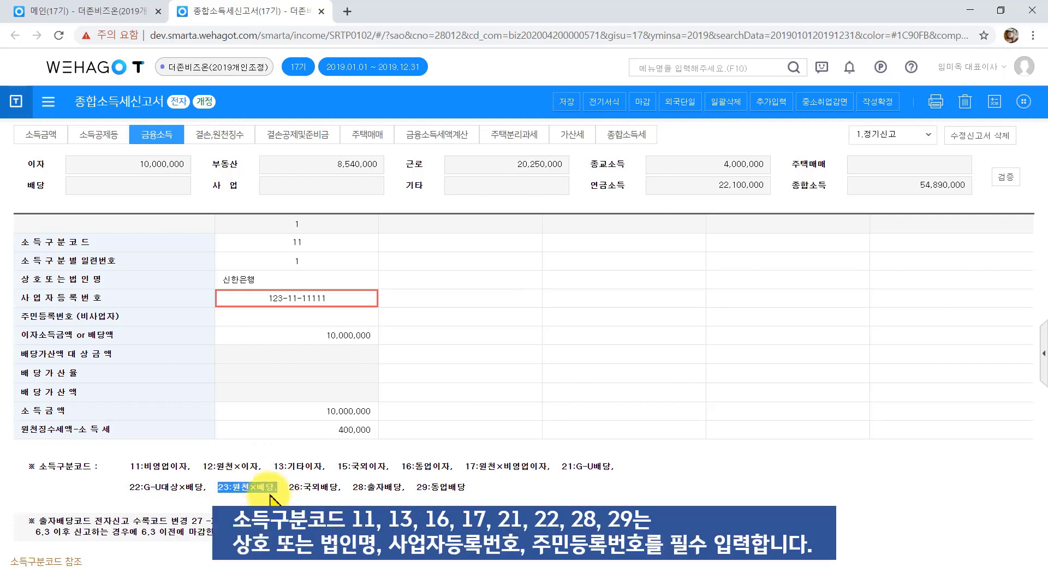
pyautogui.click(261, 277)
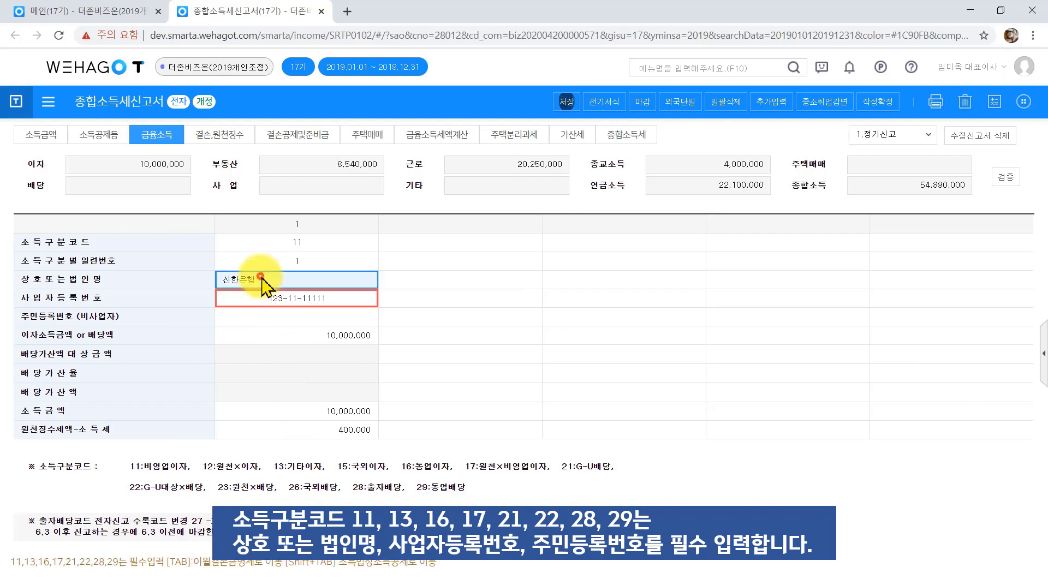
pyautogui.click(270, 299)
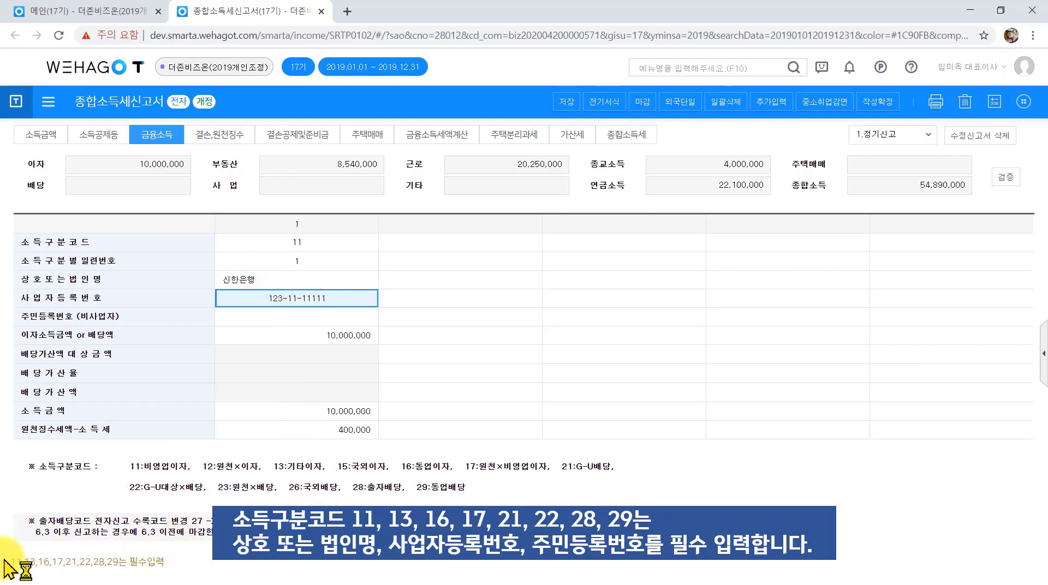
pyautogui.moveTo(14, 568)
pyautogui.mouseDown()
pyautogui.moveTo(69, 559)
pyautogui.moveTo(117, 578)
pyautogui.moveTo(186, 560)
pyautogui.moveTo(9, 562)
pyautogui.mouseUp()
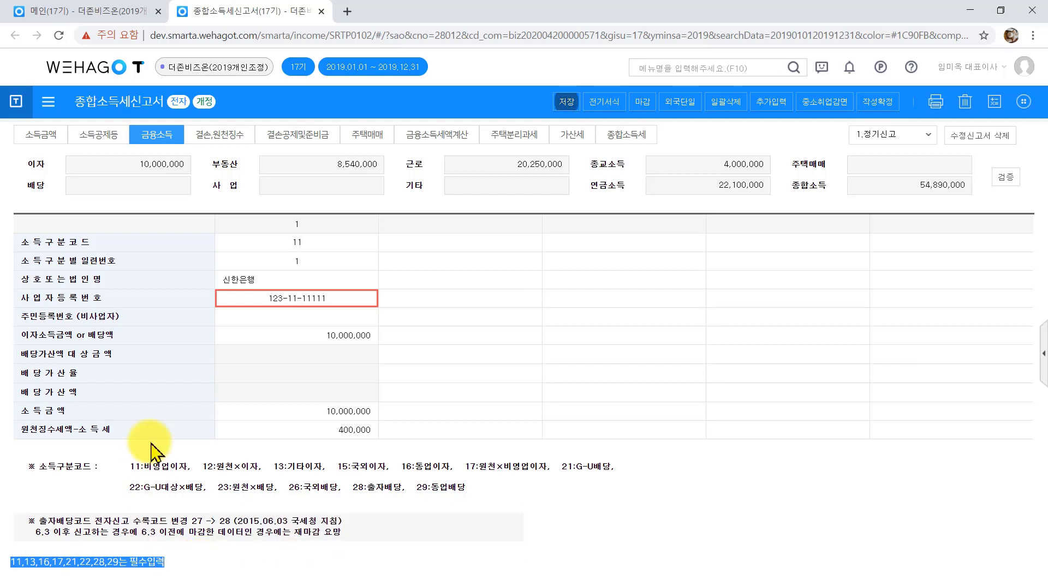
pyautogui.click(262, 317)
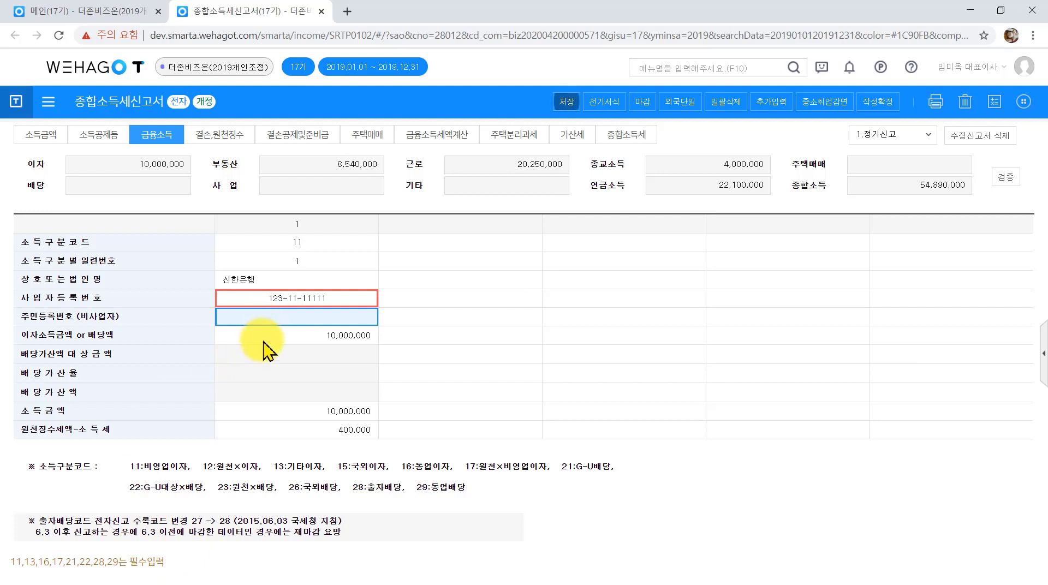
pyautogui.click(264, 341)
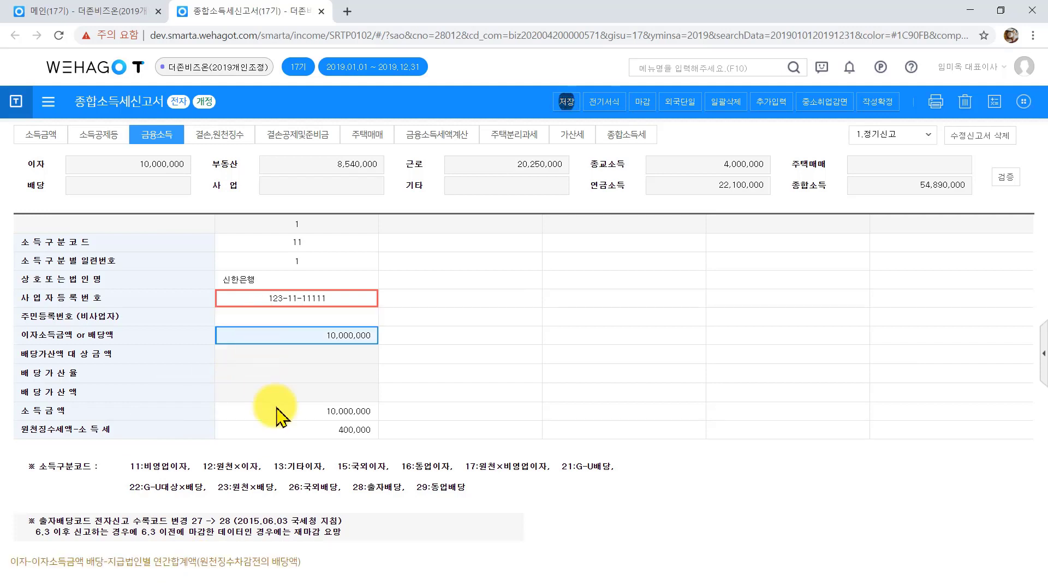
pyautogui.click(289, 429)
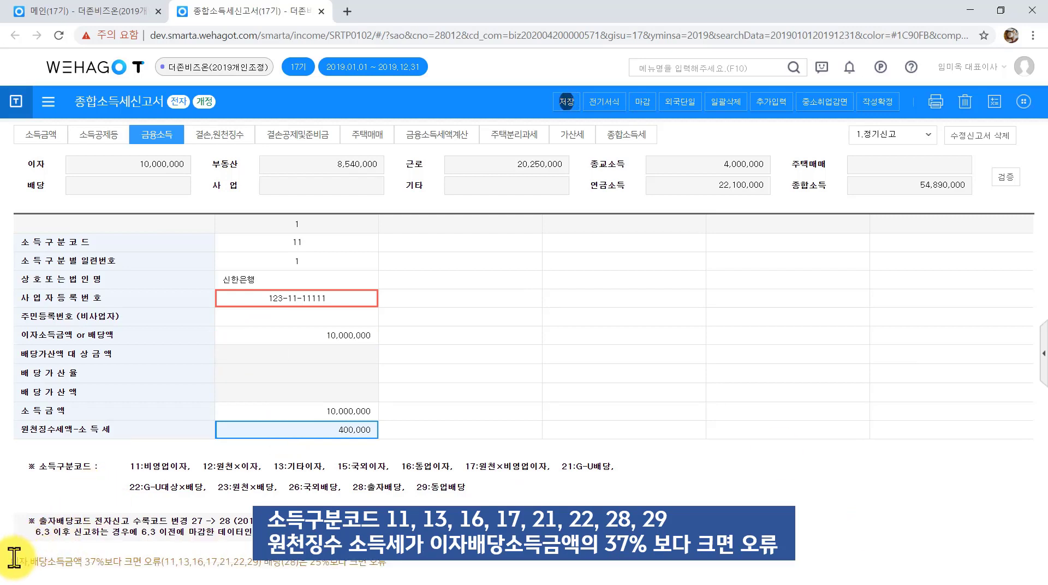
pyautogui.moveTo(11, 560); pyautogui.dragTo(381, 565)
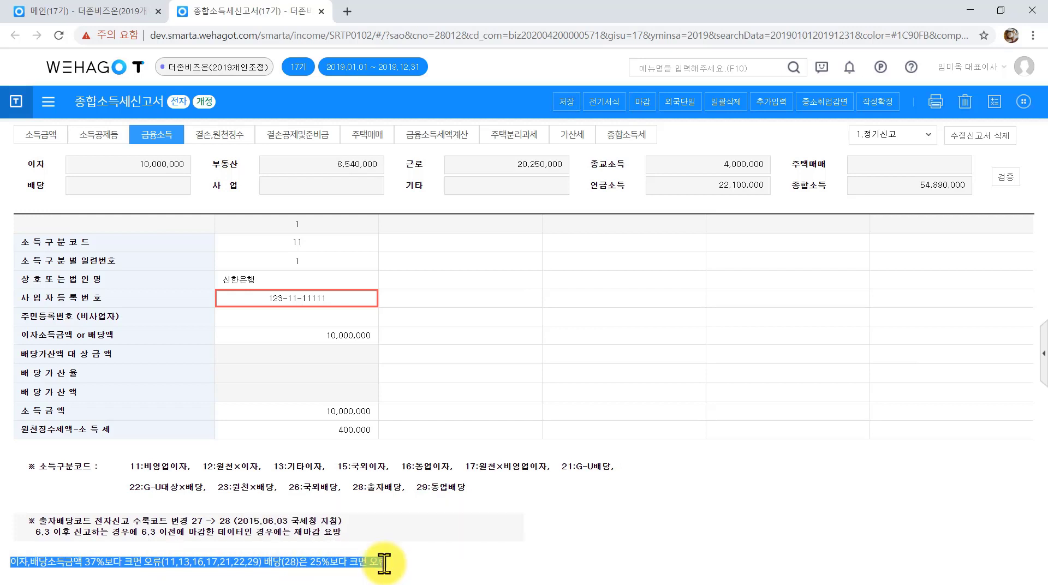
# - Add a second financial income entry with code 21 (G-U배당), a dividend of 20,000,000 and a gross-up target amount (배당가산액 대상금액) of 10,000,000
pyautogui.click(420, 243)
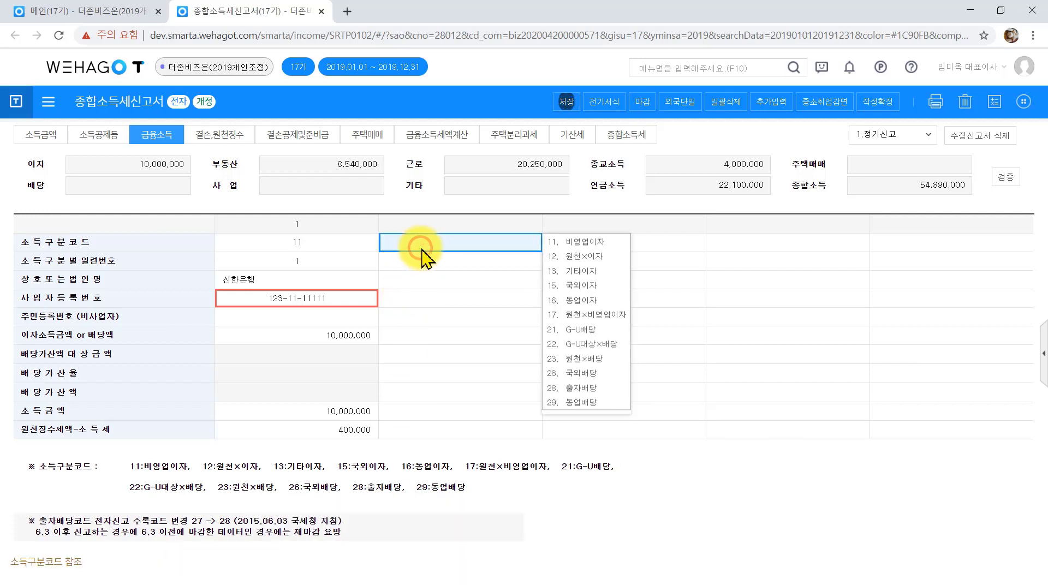
pyautogui.click(559, 333)
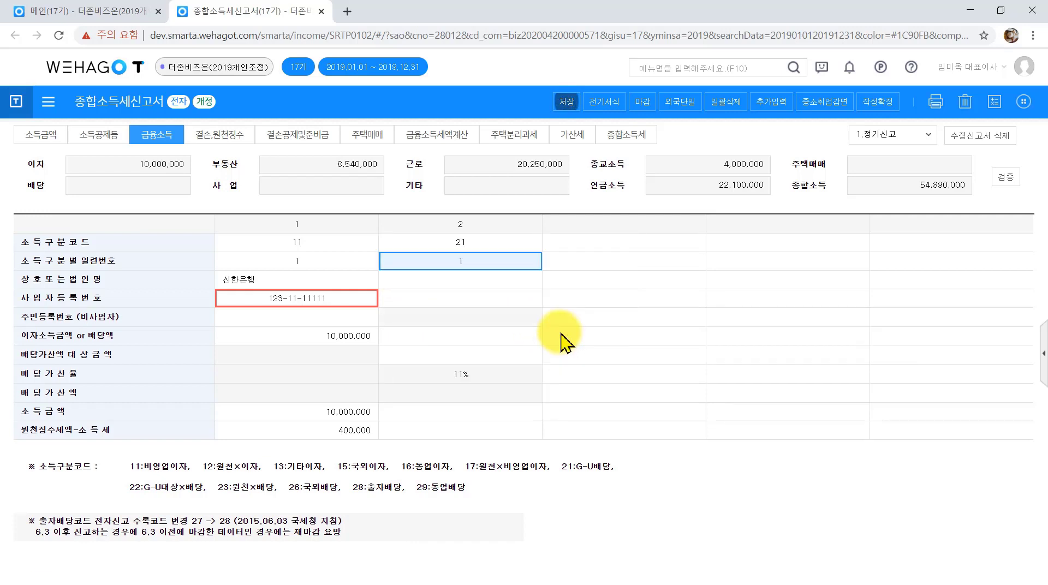
pyautogui.click(465, 281)
pyautogui.press('Return')
pyautogui.press('Return')
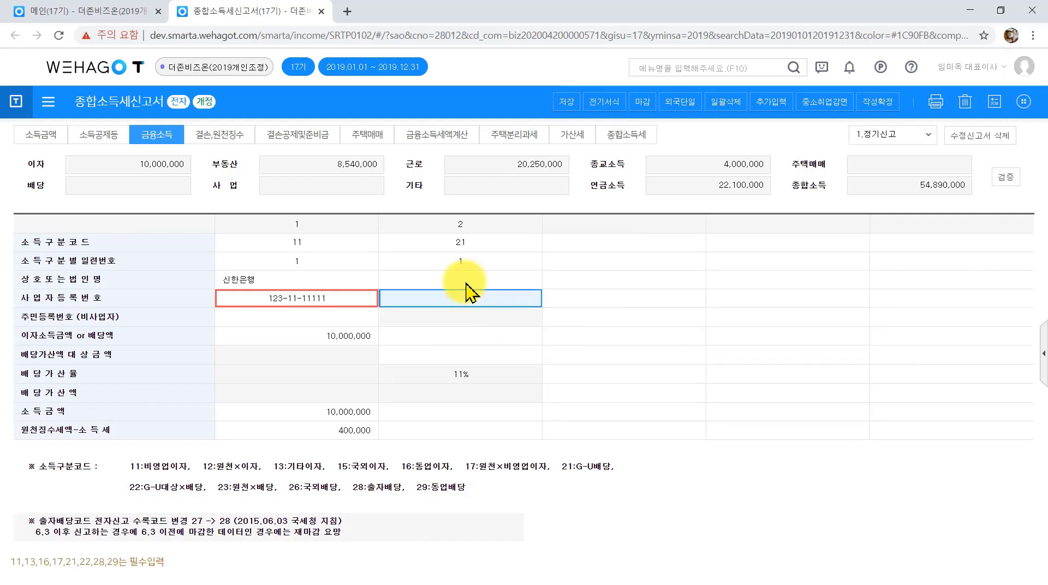
pyautogui.write('2')
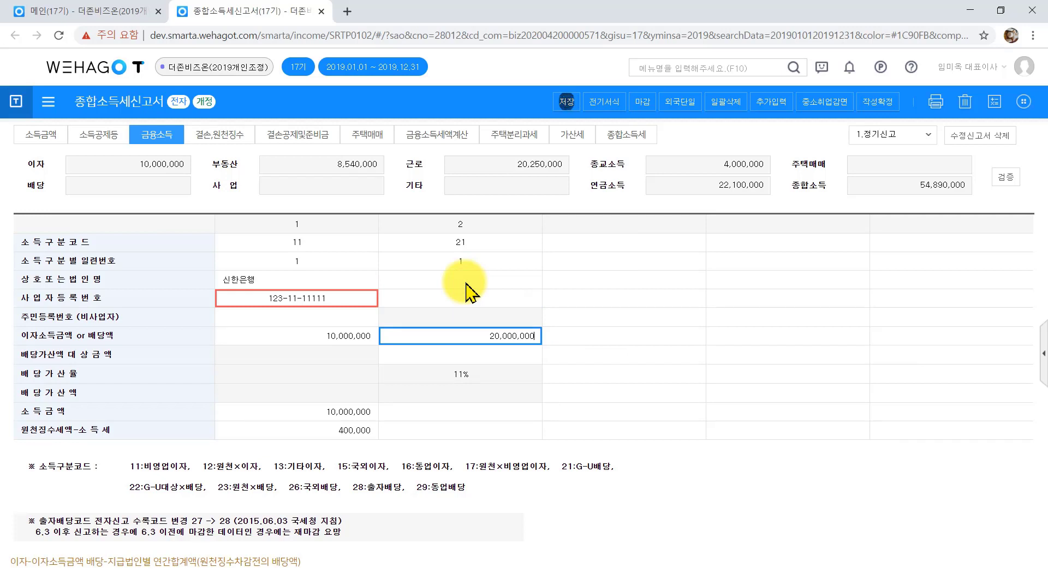
pyautogui.write('0,000,000')
pyautogui.press('Return')
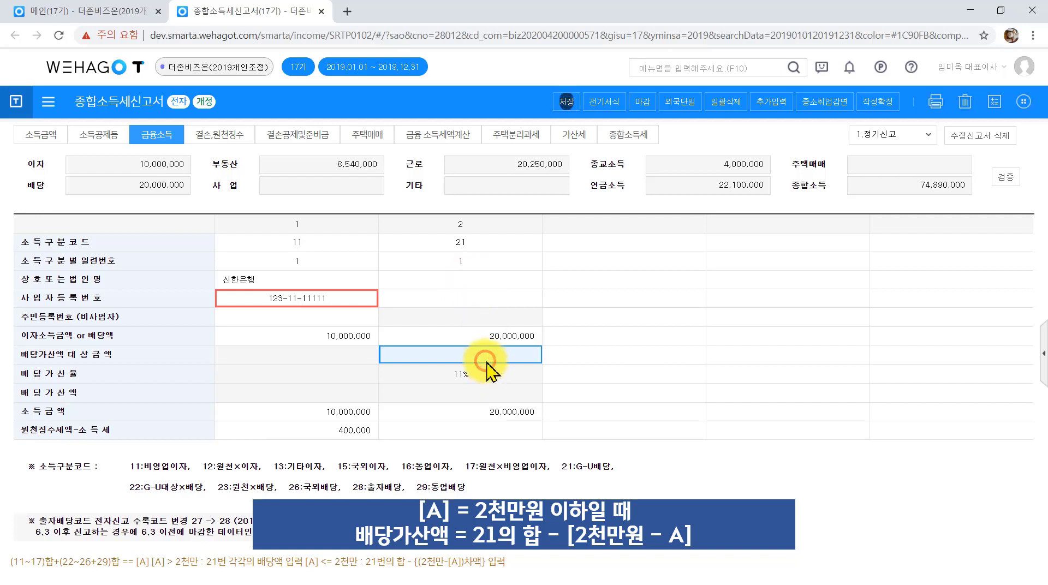
pyautogui.write('10,000,000')
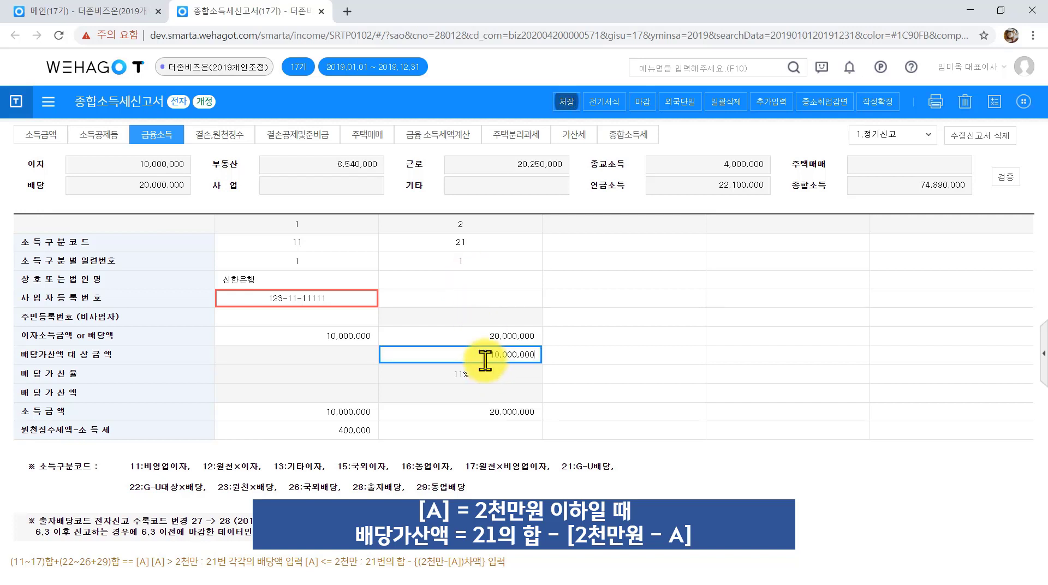
pyautogui.press('Return')
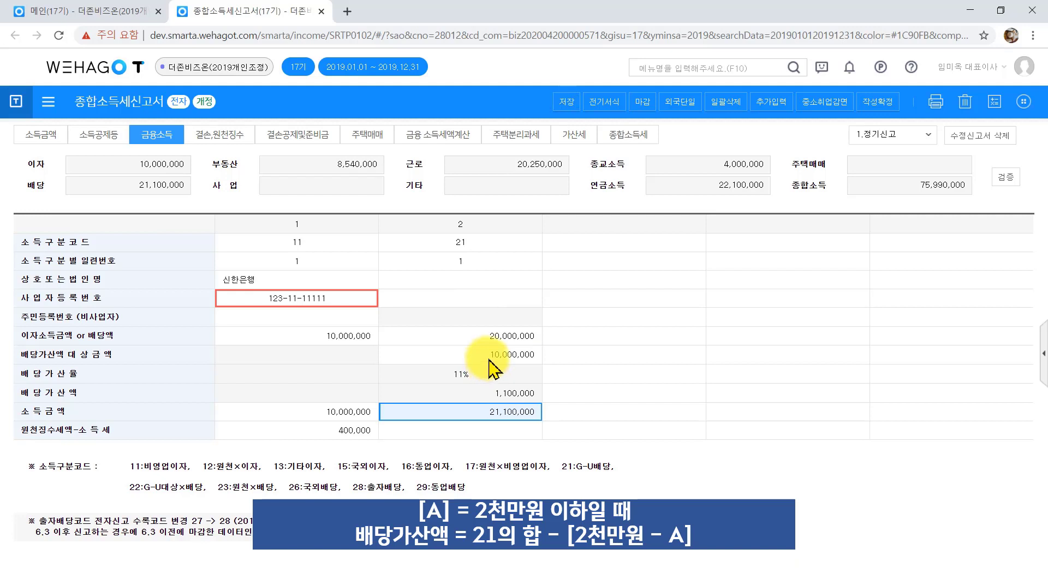
# - Set the first financial income entry's interest amount to 30,000,000
pyautogui.click(322, 343)
pyautogui.write('3')
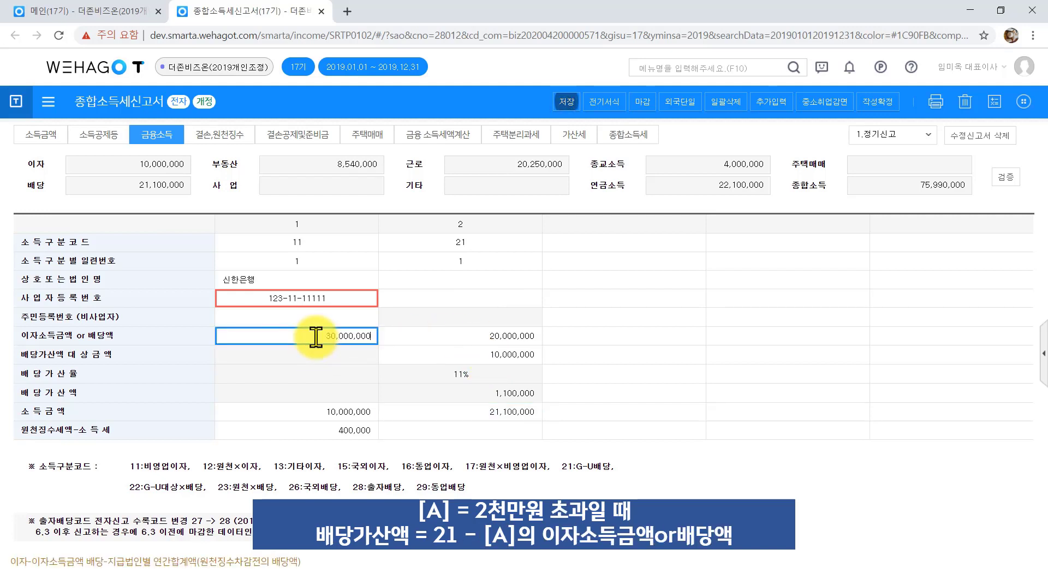
pyautogui.press('Return')
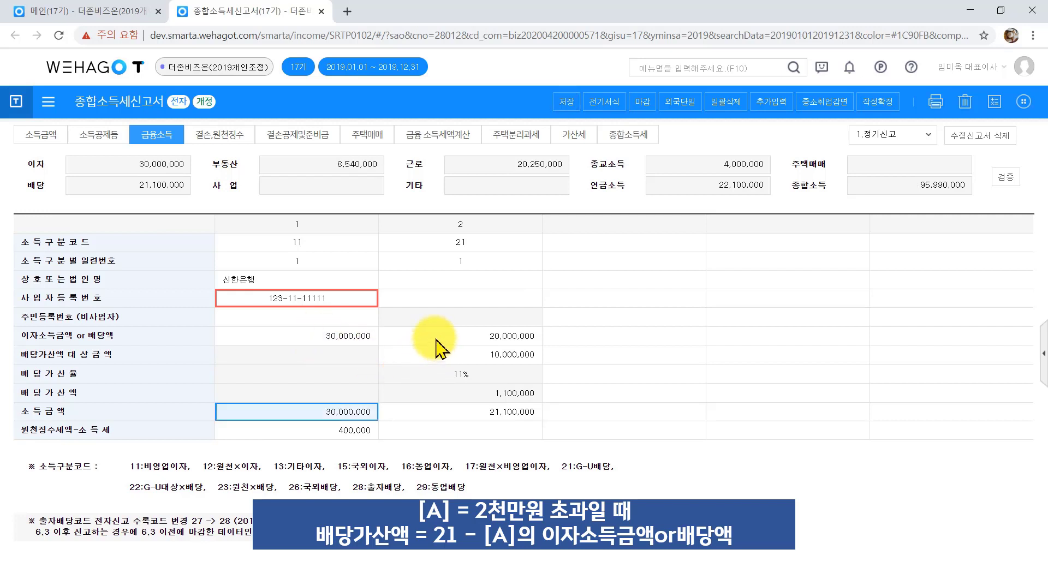
# - Set the second financial income entry's gross-up target amount (배당가산액 대상금액) to 20,000,000 and verify the financial income amounts
pyautogui.click(439, 338)
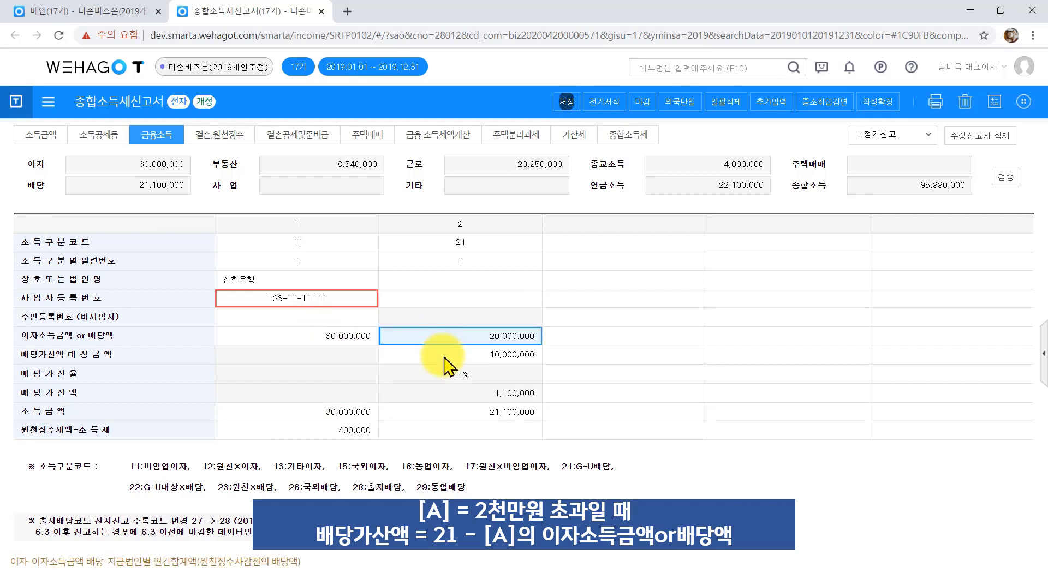
pyautogui.click(457, 354)
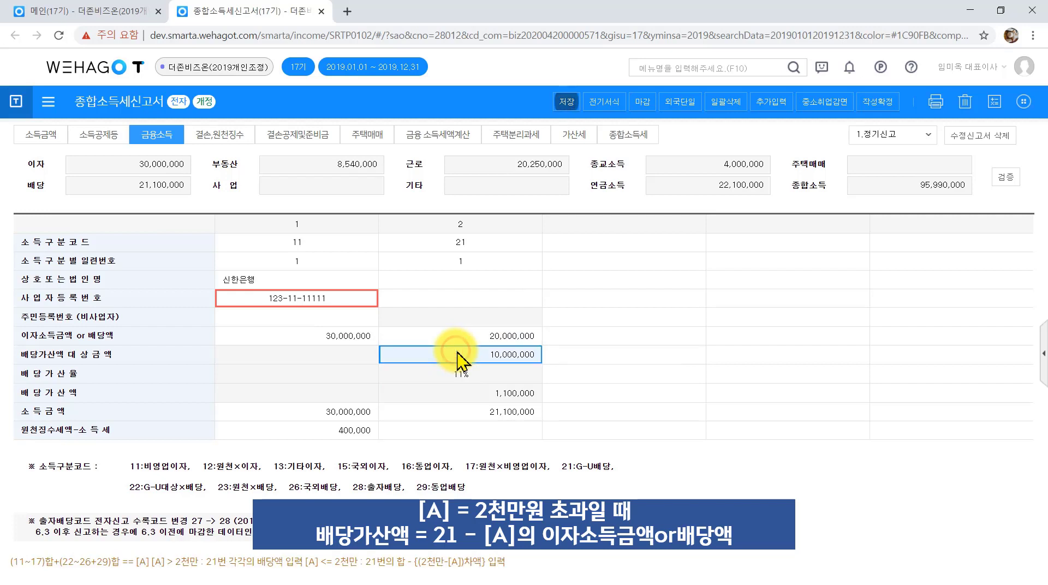
pyautogui.write('20,000,000')
pyautogui.press('Return')
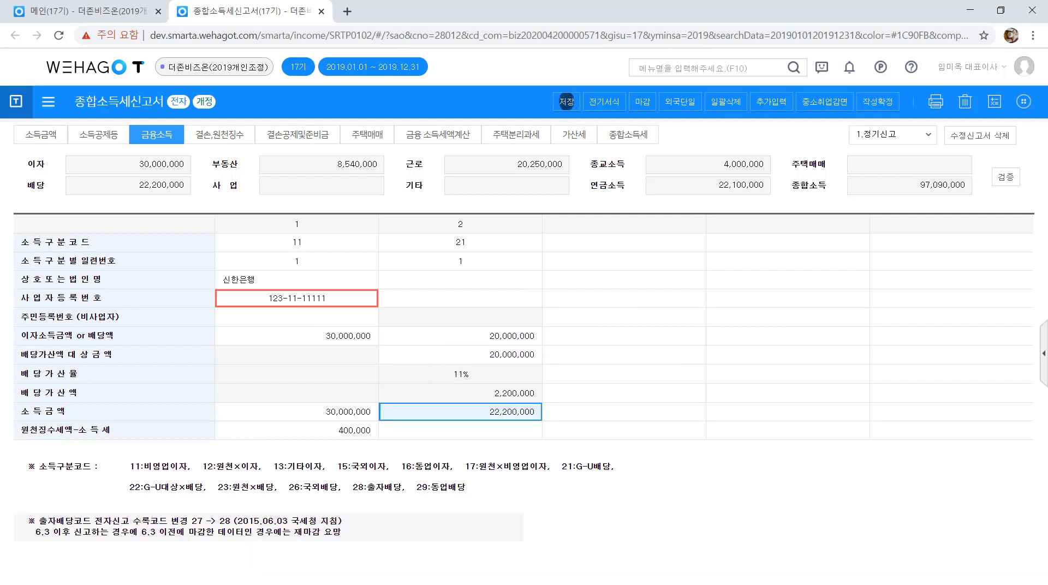
pyautogui.click(1005, 177)
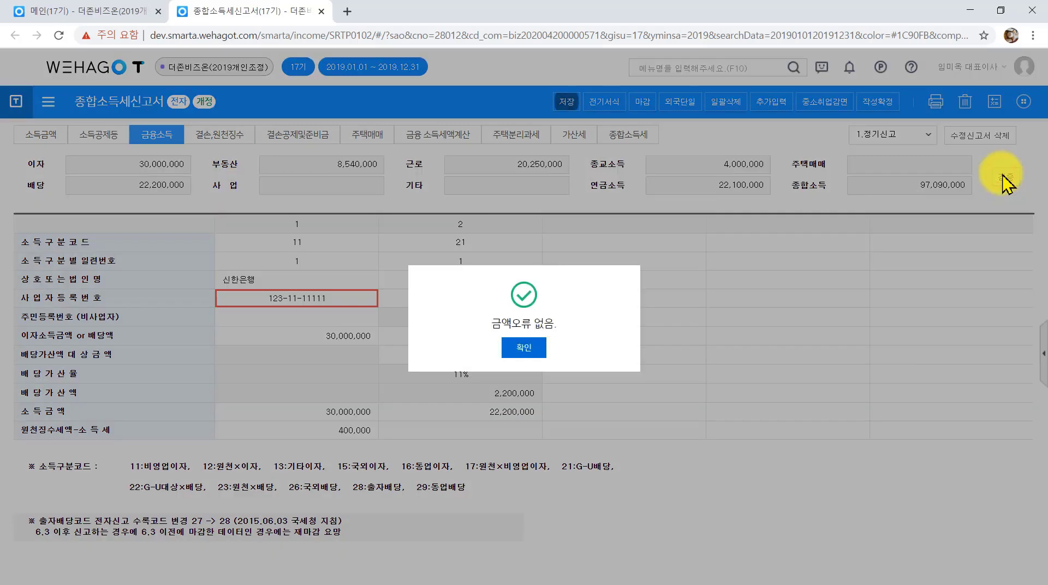
pyautogui.click(525, 349)
# - Set the gross-up target amount of the code 21 dividend entry to 10,000,000 and rerun the financial income verification
pyautogui.click(517, 353)
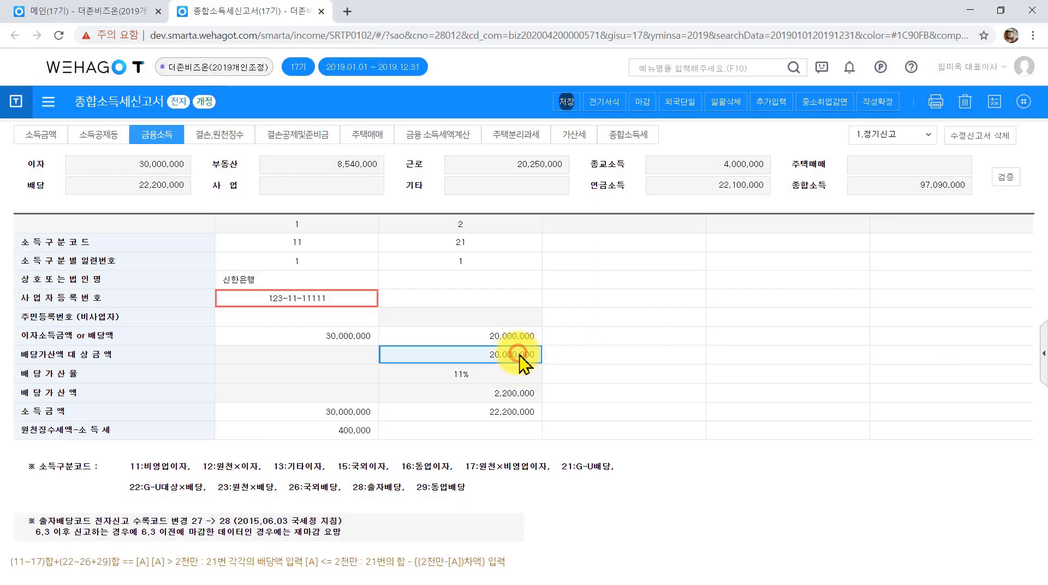
pyautogui.write('10000000')
pyautogui.press('Return')
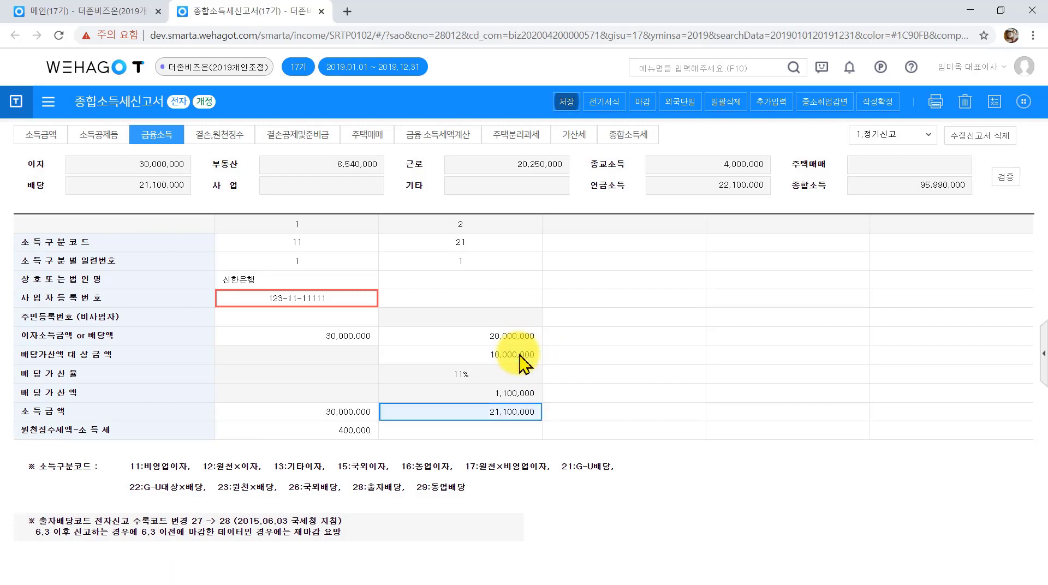
pyautogui.click(1005, 177)
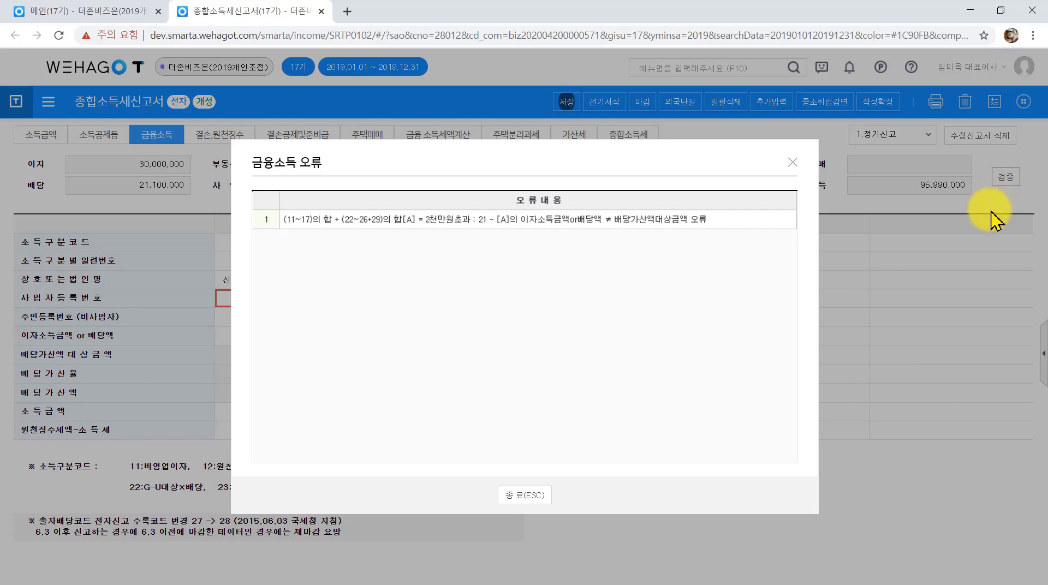
pyautogui.click(542, 495)
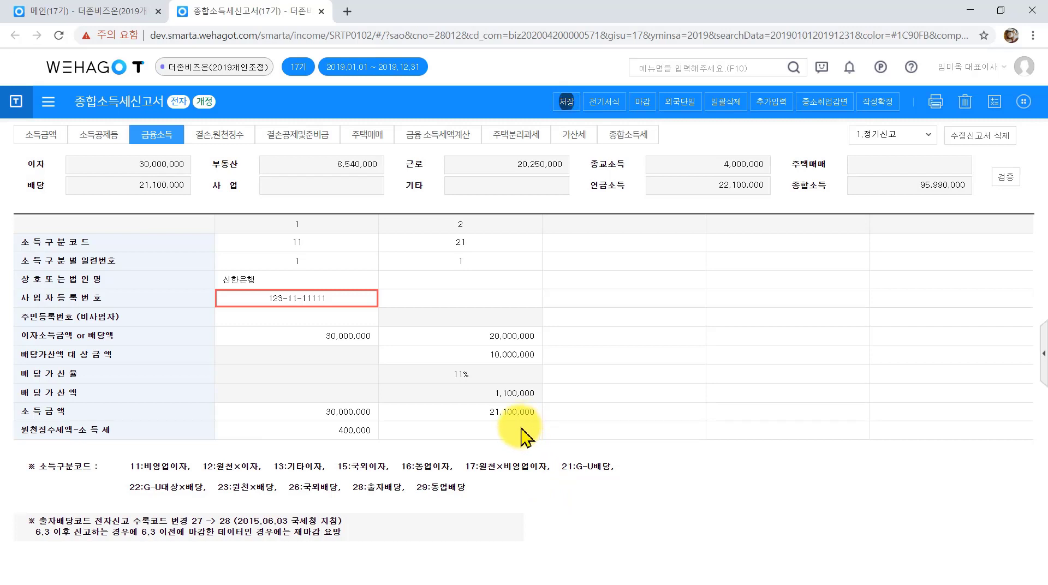
# - In the financial income tax calculation (금융 소득세액계산), change the amount of item (24), (23) X 14(15)/100, to 3,000,000
pyautogui.click(447, 143)
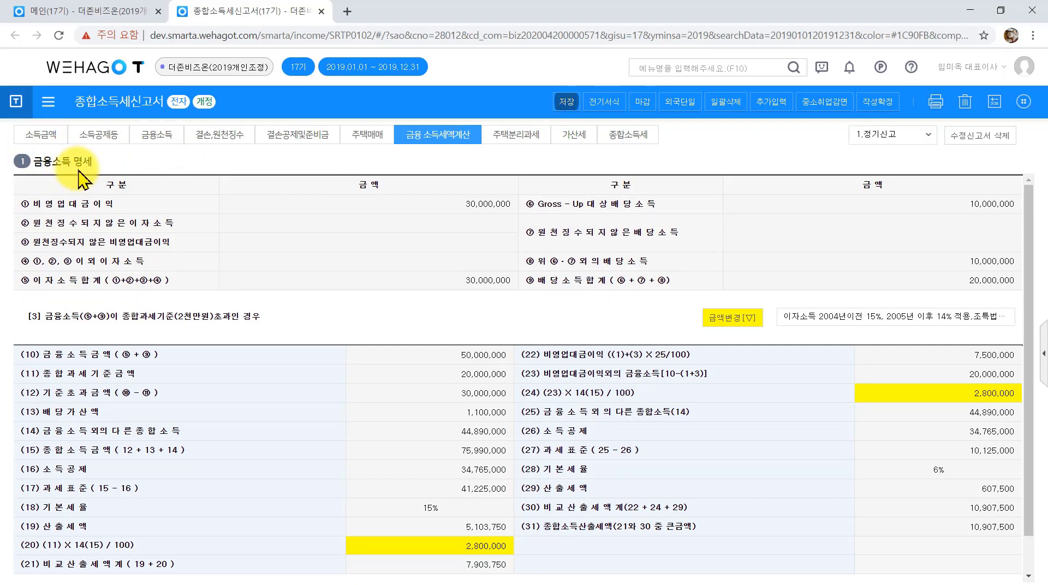
pyautogui.moveTo(44, 315); pyautogui.dragTo(276, 329)
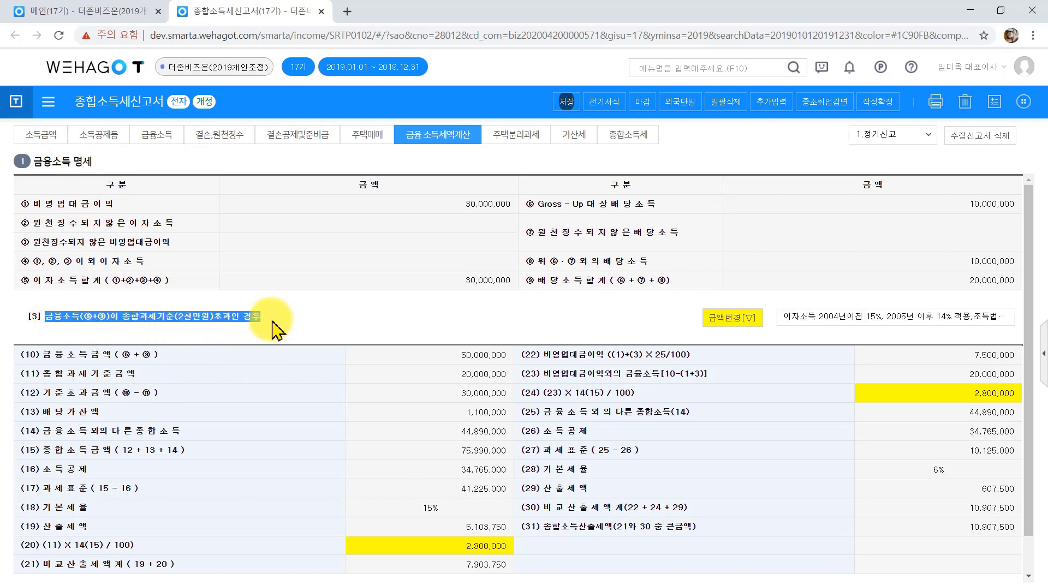
pyautogui.click(437, 361)
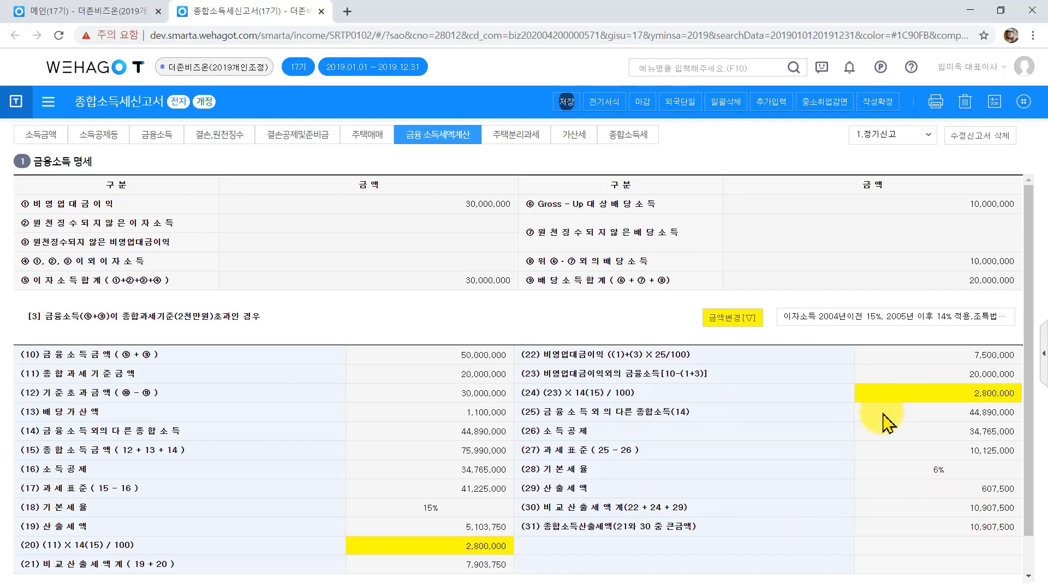
pyautogui.click(734, 319)
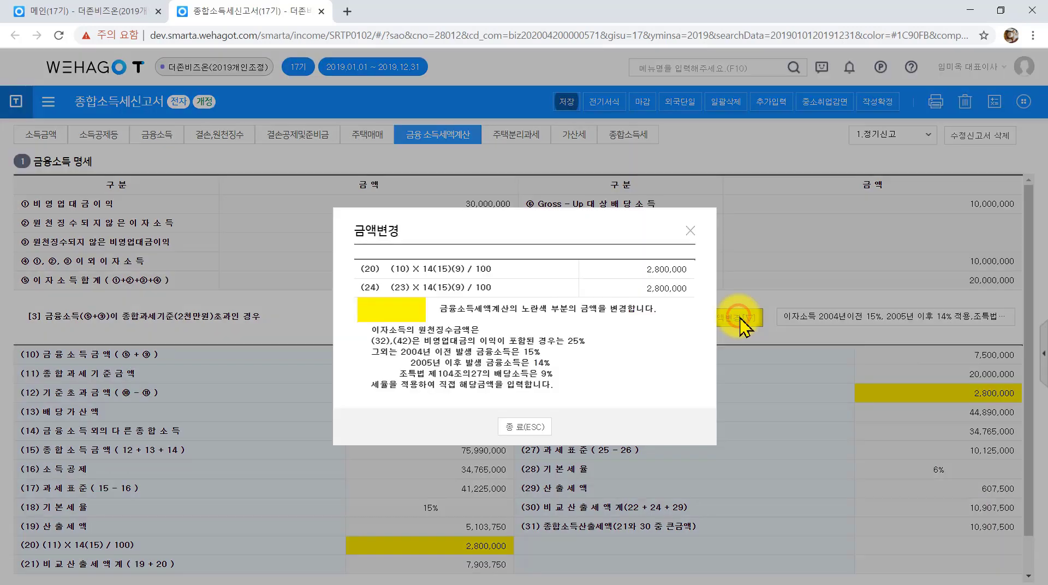
pyautogui.click(614, 271)
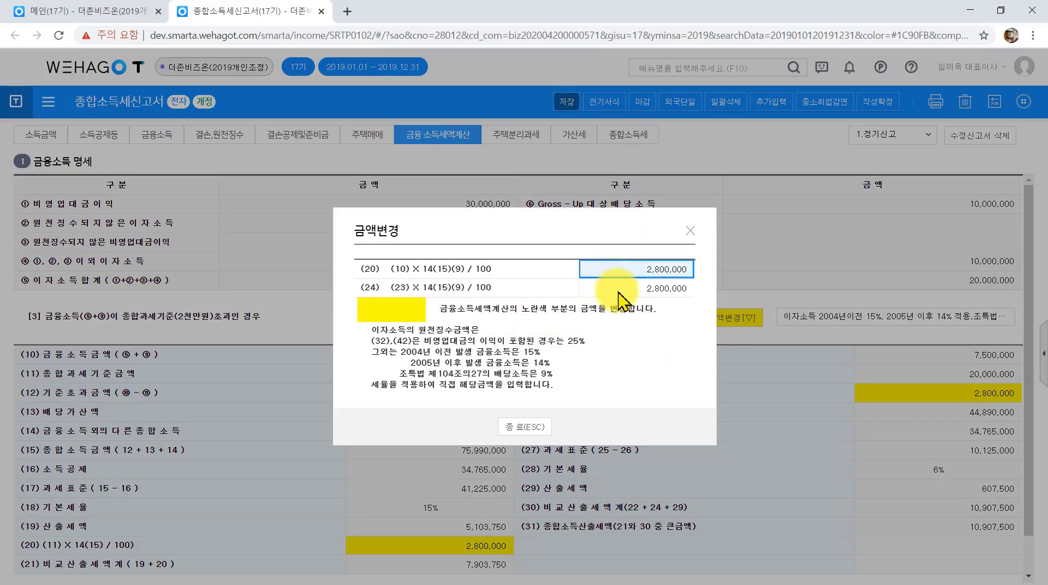
pyautogui.click(617, 289)
pyautogui.write('3')
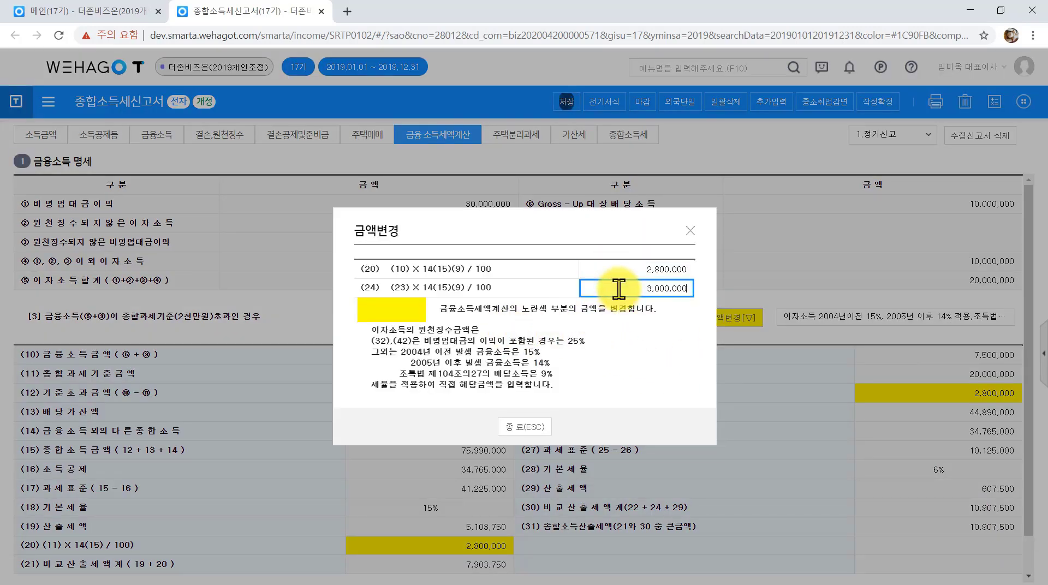
pyautogui.press('Return')
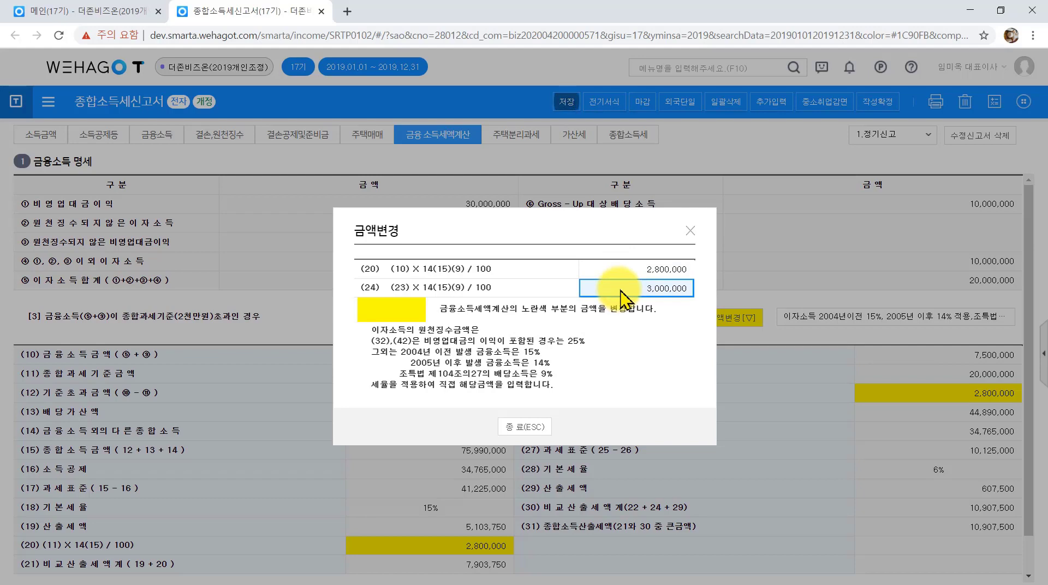
pyautogui.click(524, 426)
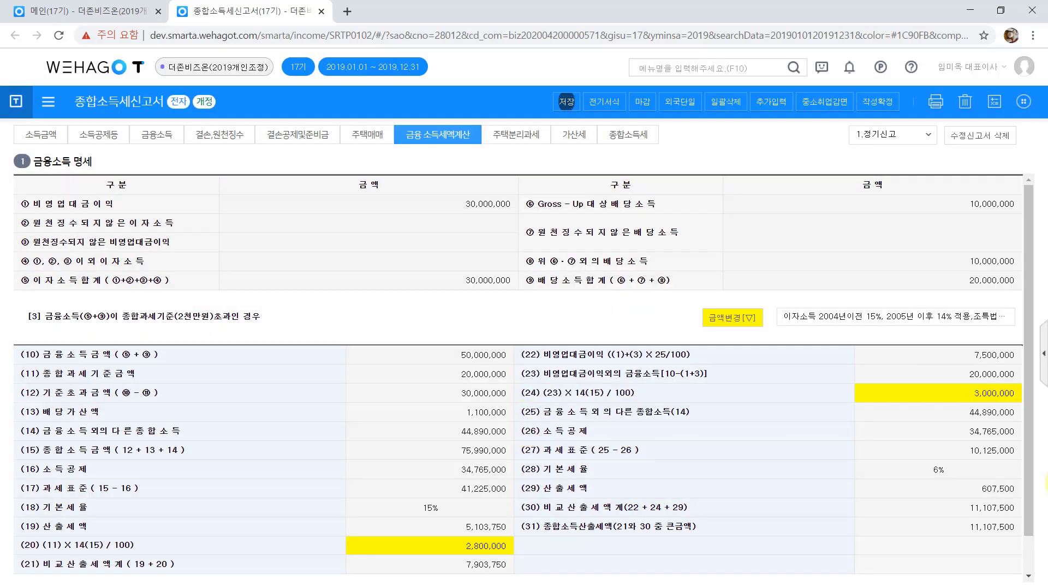
pyautogui.click(987, 395)
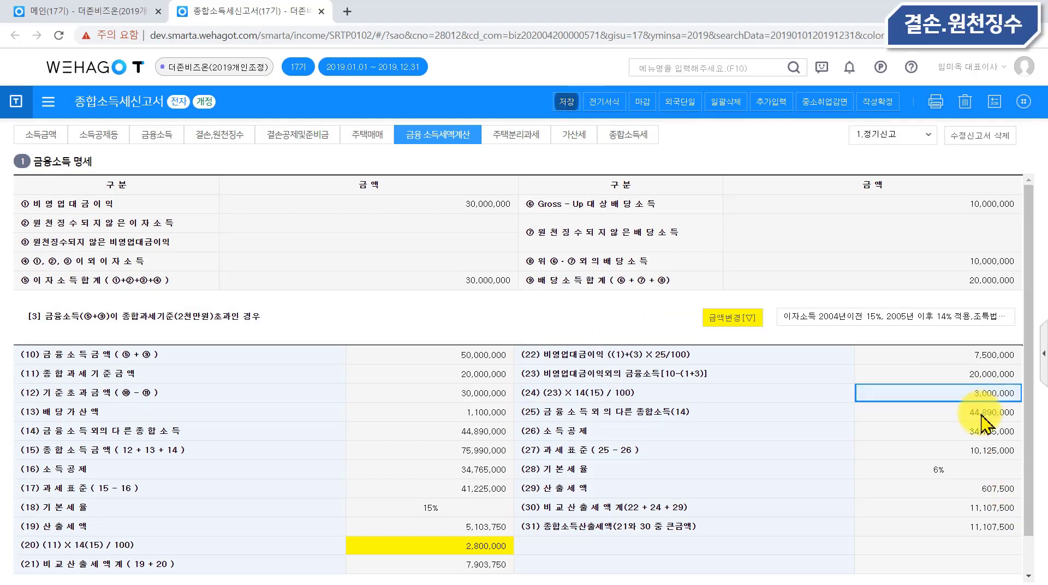
# - Compare the current-year deductions for rental and business losses in 이월결손금명세서 with the deductions applied by income type in the loss deduction statement
pyautogui.click(219, 135)
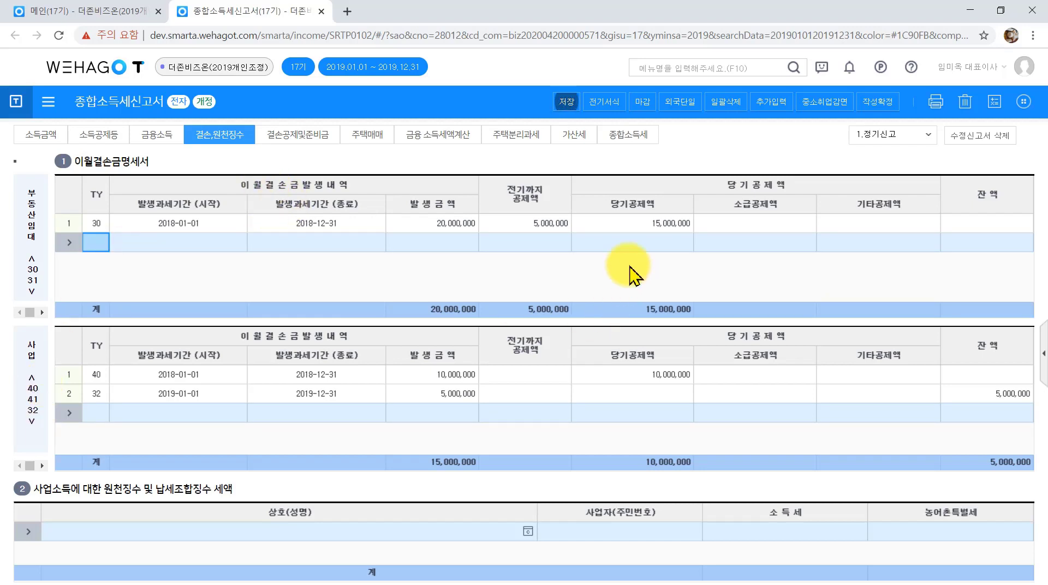
pyautogui.click(647, 232)
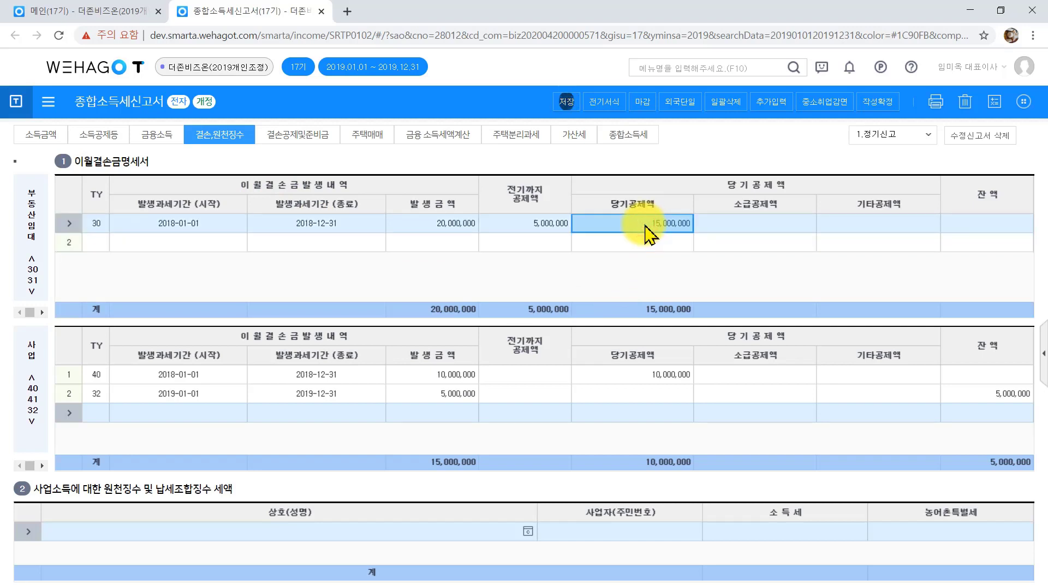
pyautogui.click(649, 376)
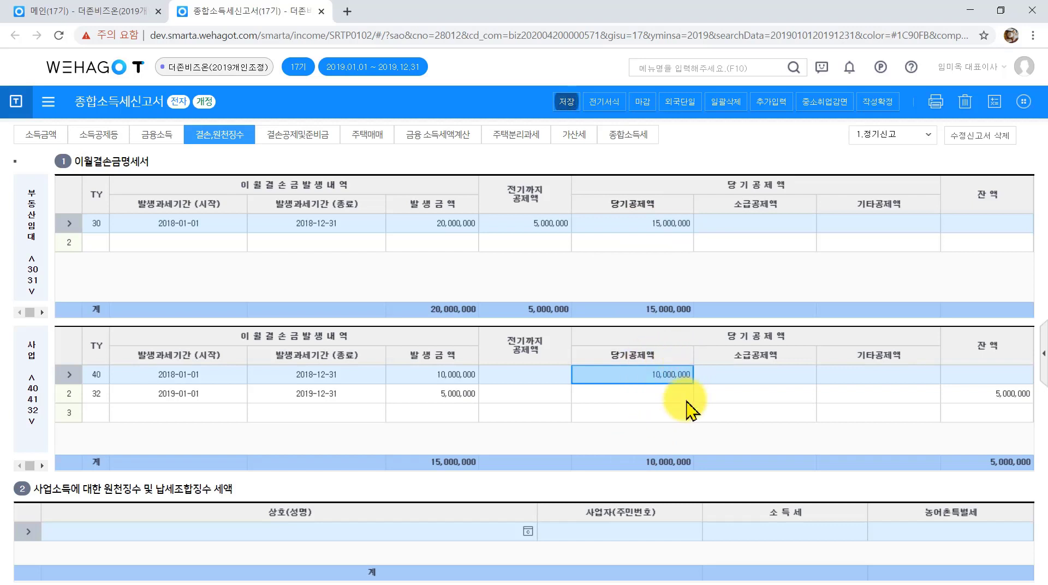
pyautogui.click(293, 134)
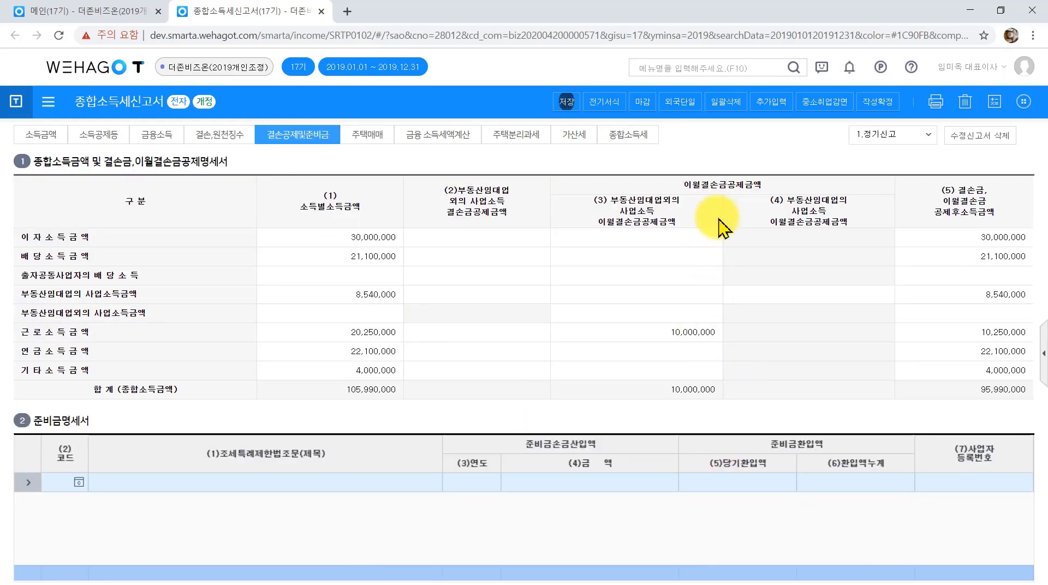
pyautogui.moveTo(691, 184); pyautogui.dragTo(761, 185)
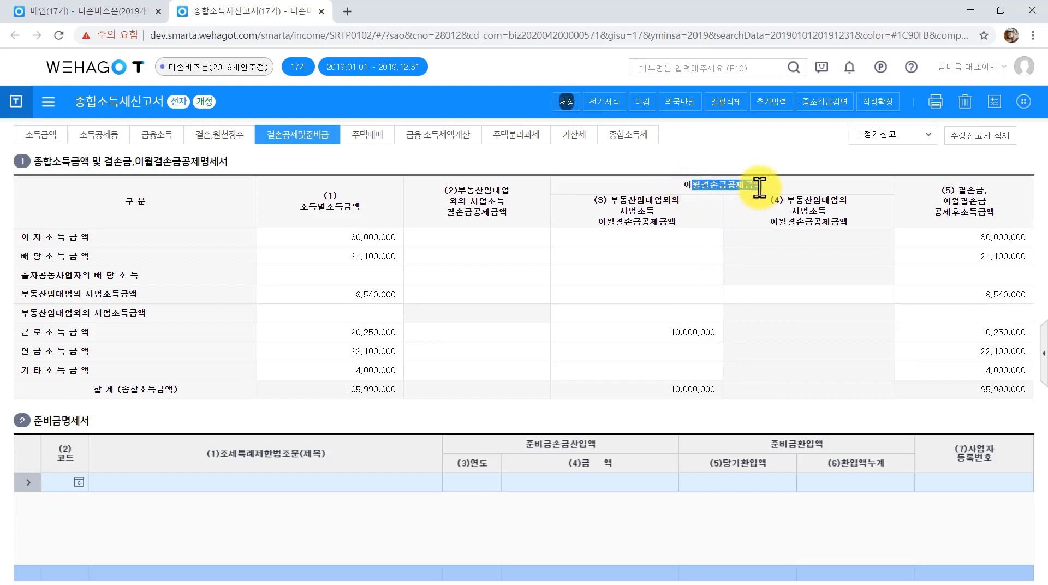
pyautogui.click(709, 334)
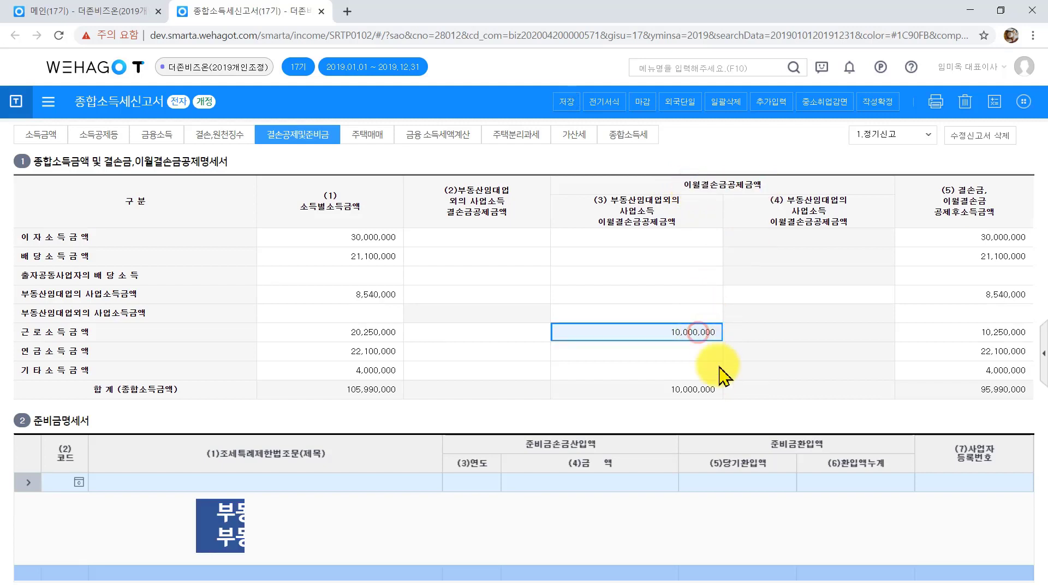
pyautogui.click(235, 135)
pyautogui.click(660, 223)
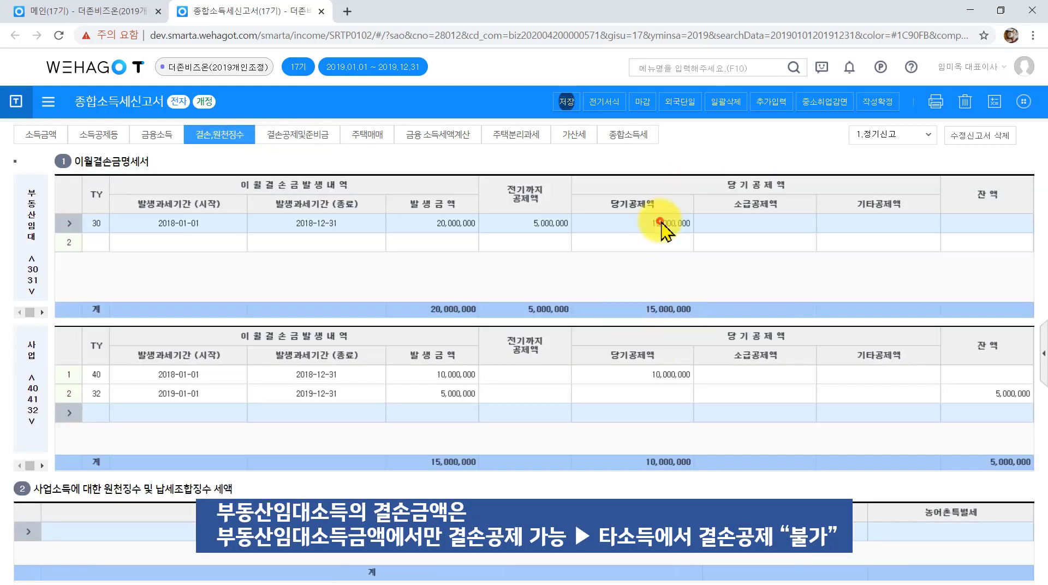
pyautogui.click(321, 135)
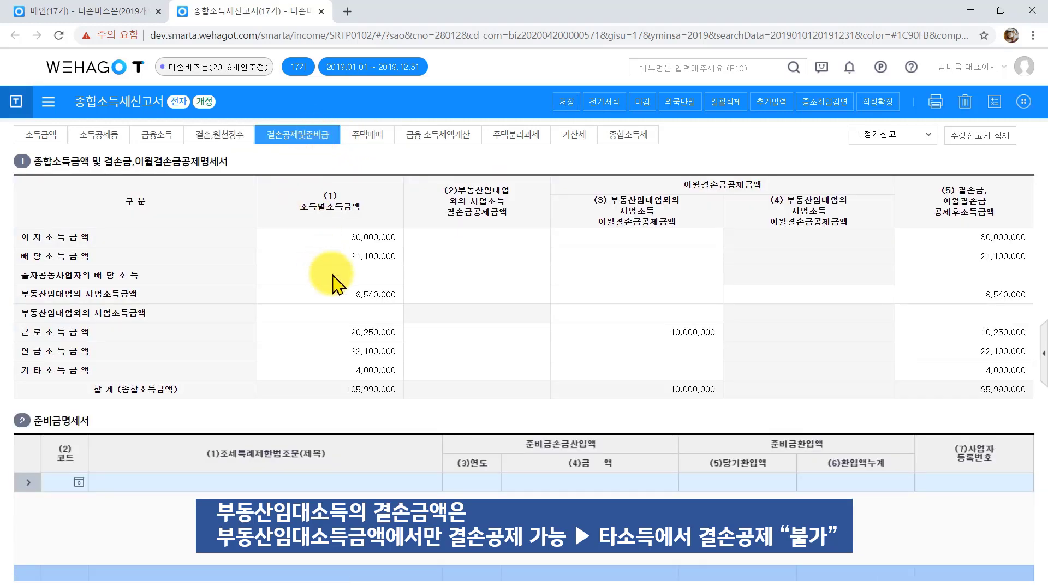
pyautogui.click(343, 297)
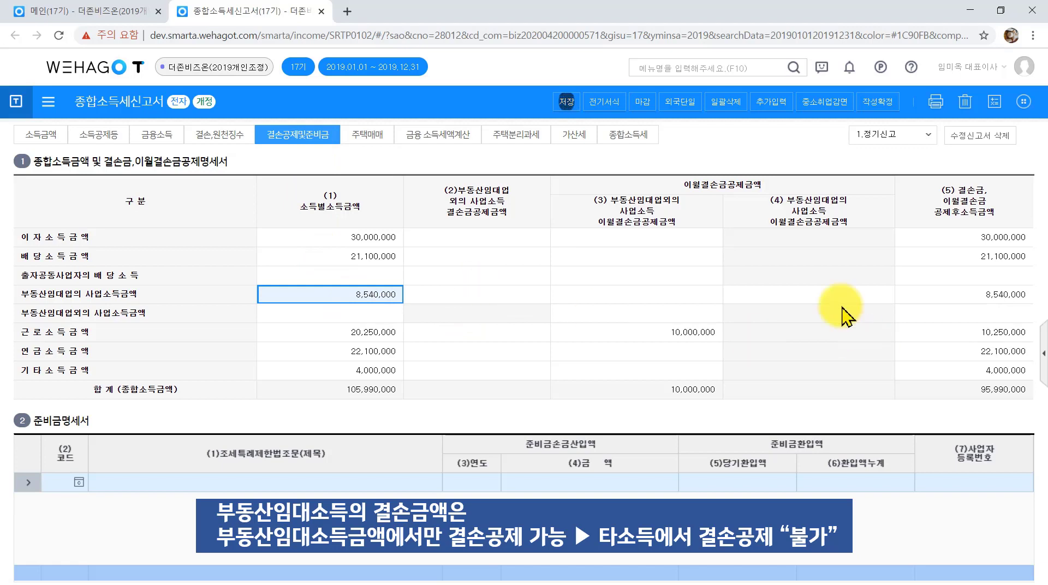
pyautogui.click(812, 293)
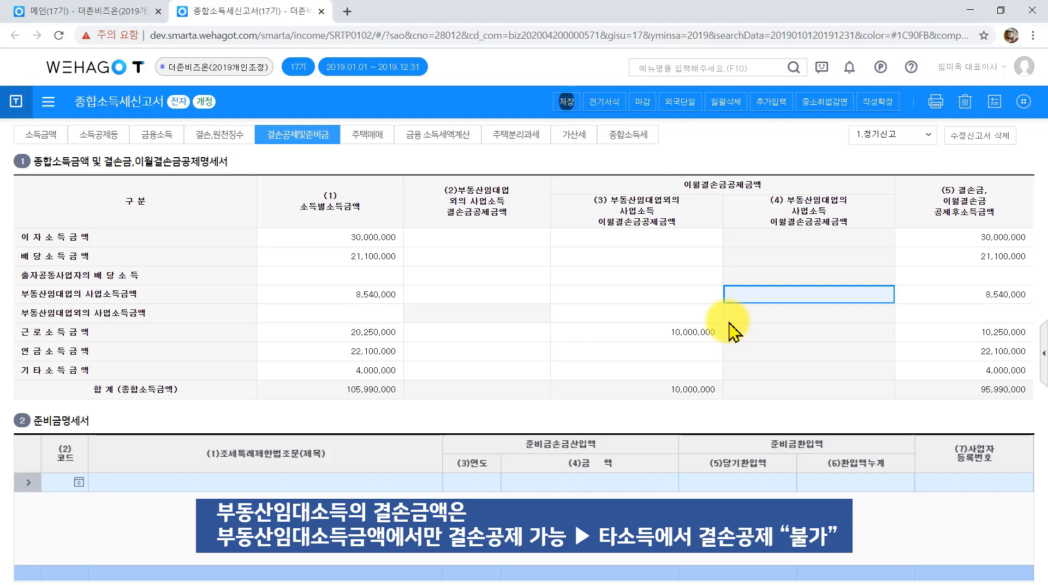
# - Review the rental income entry in 소득금액: its income code, filing type, total revenue and bookkeeping obligation (기장의무)
pyautogui.click(52, 136)
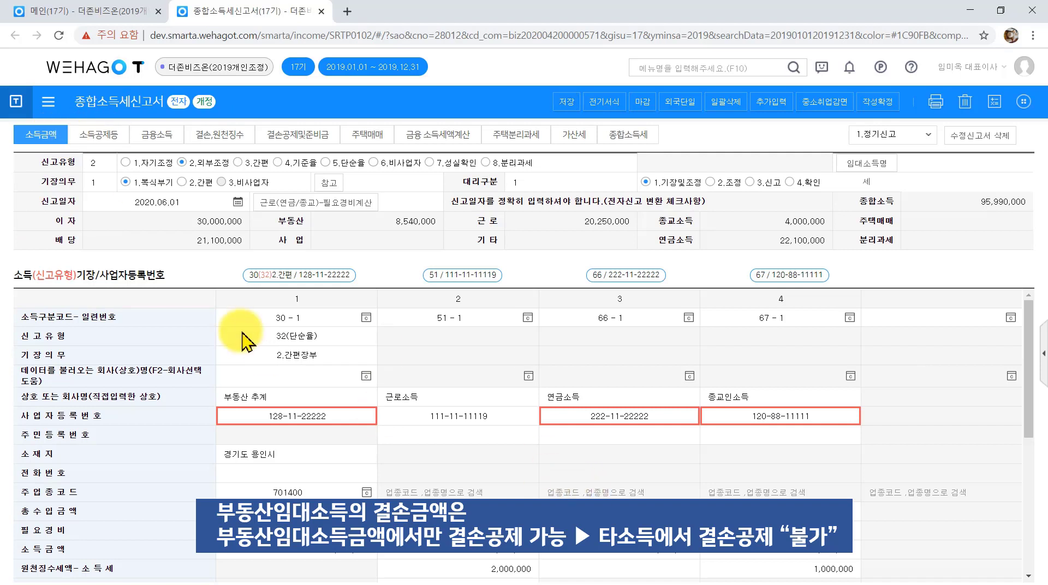
pyautogui.click(251, 319)
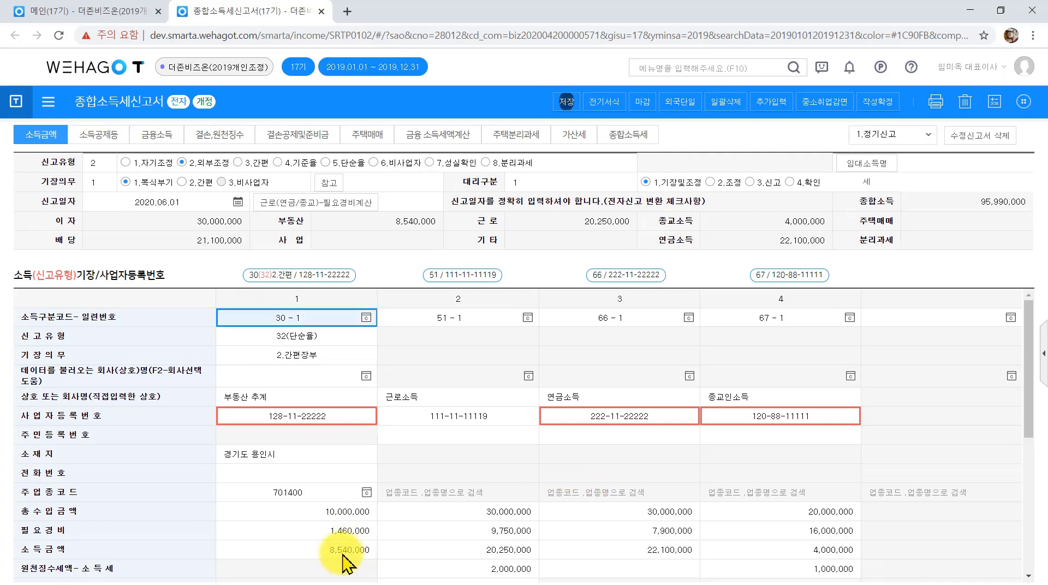
pyautogui.click(261, 336)
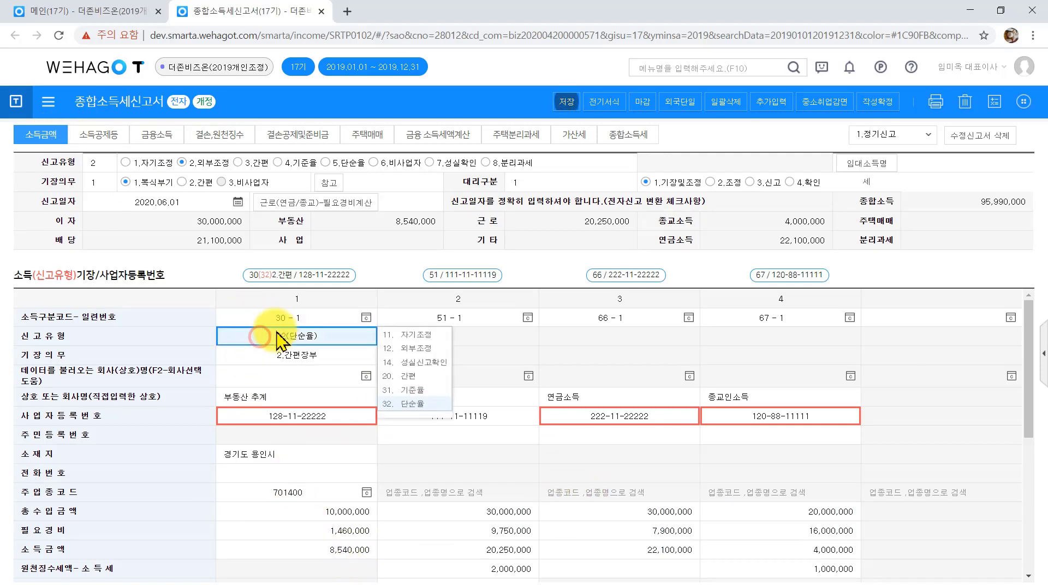
pyautogui.click(287, 511)
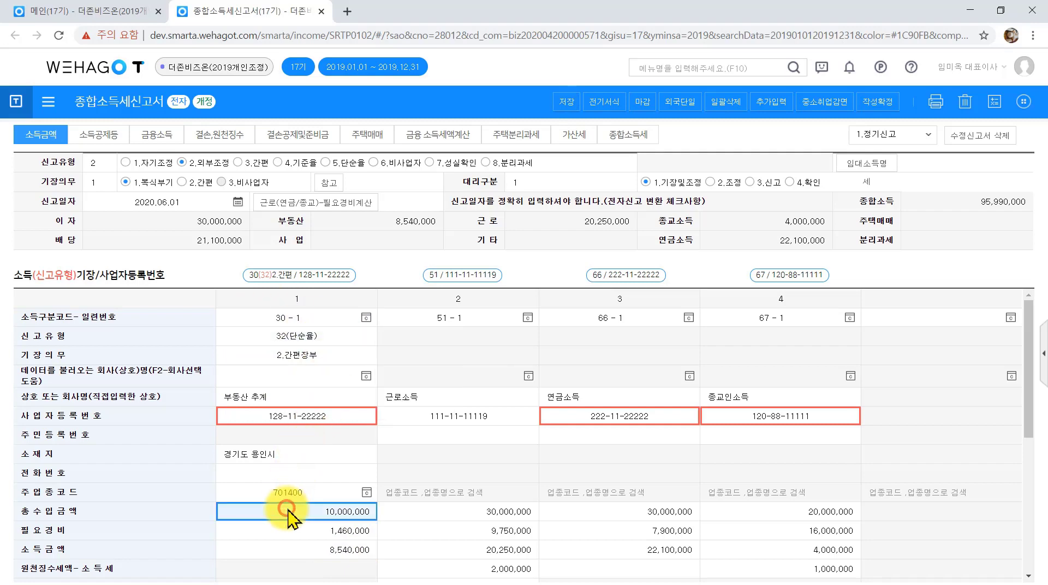
pyautogui.scroll(-3, 291, 514)
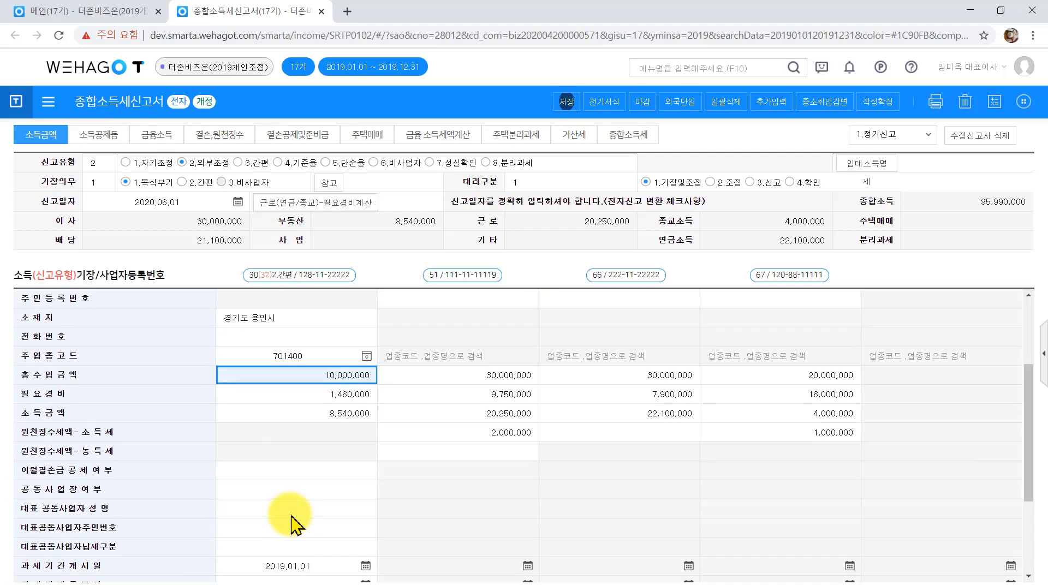
pyautogui.scroll(3, 286, 510)
pyautogui.click(294, 354)
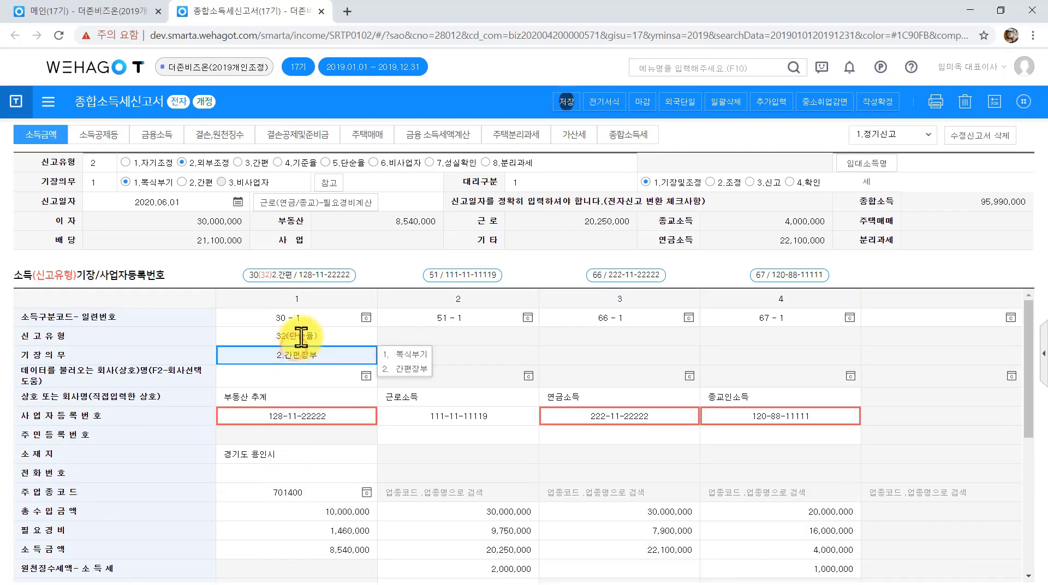
# - Check the column (5) income after loss deduction for joint-business dividends and non-rental business income, and save the return
pyautogui.click(277, 143)
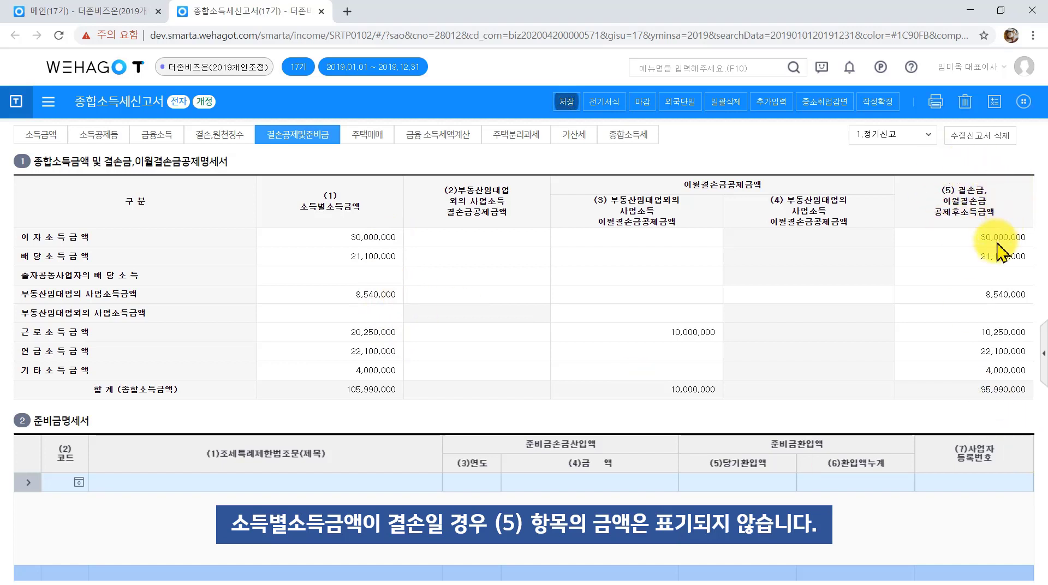
pyautogui.click(987, 277)
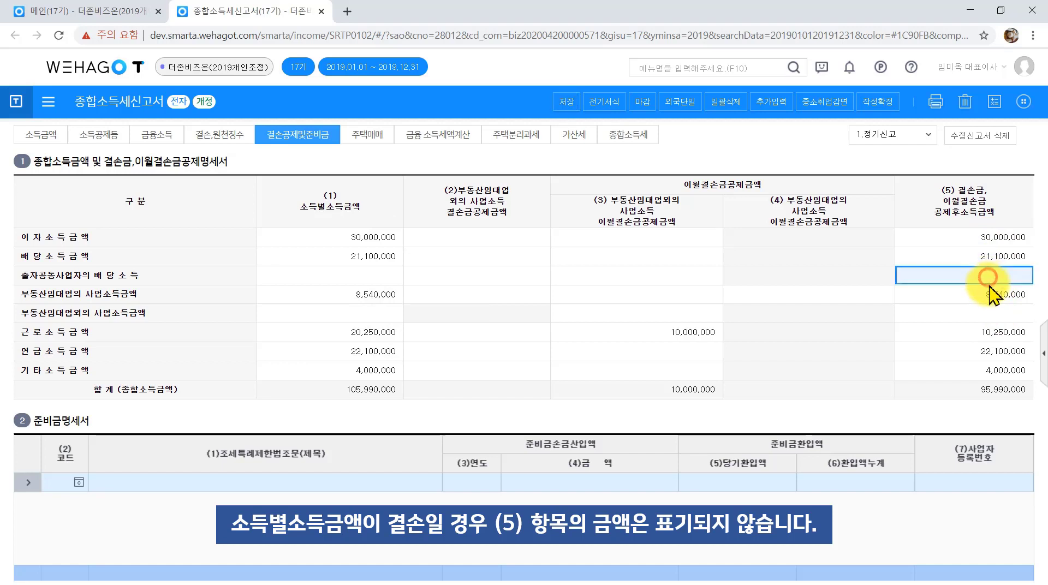
pyautogui.click(991, 313)
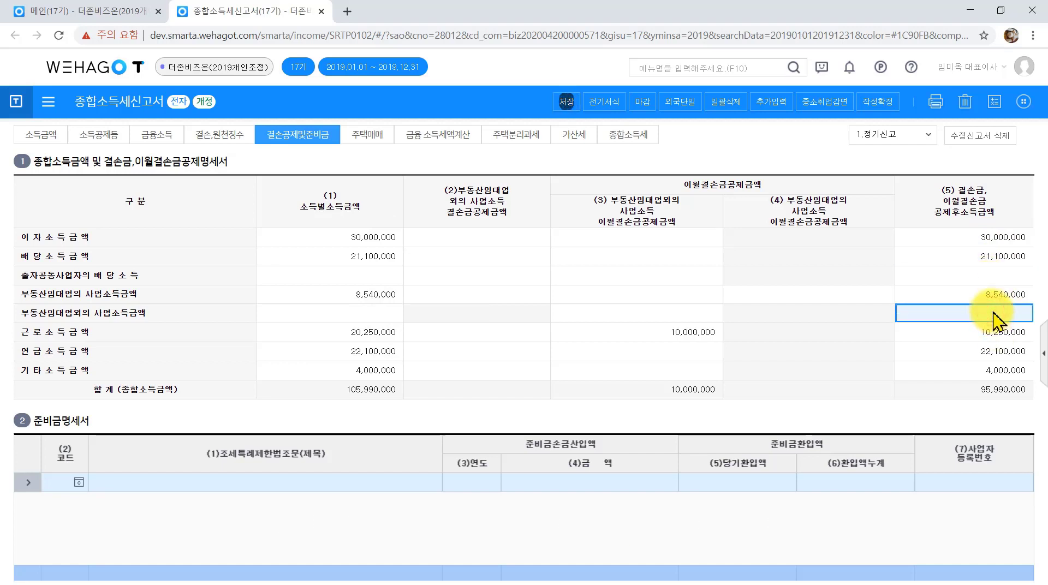
pyautogui.hotkey('ctrl', 's')
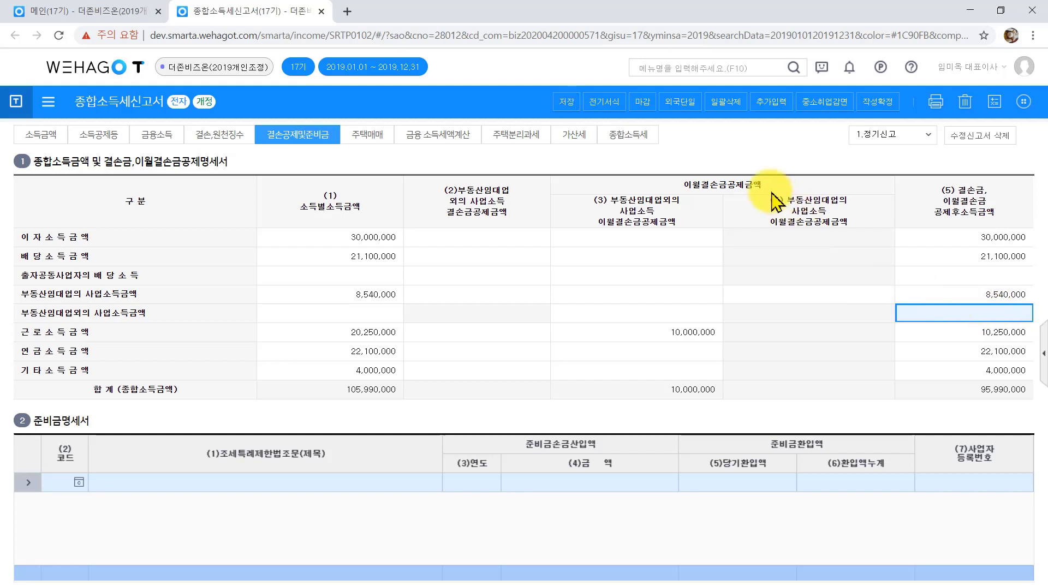
pyautogui.hotkey('ctrl', 's')
# - Compare the current-year deductions (당기공제액) of the rental and business losses with the rental income row's carried-forward loss deductions in columns (3) and (4)
pyautogui.click(227, 133)
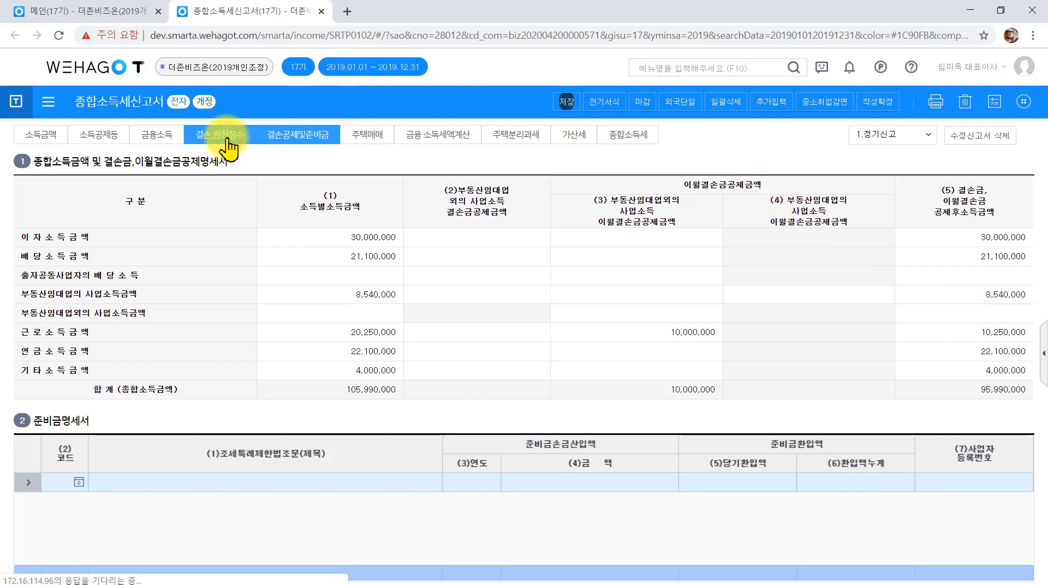
pyautogui.click(662, 224)
pyautogui.click(662, 375)
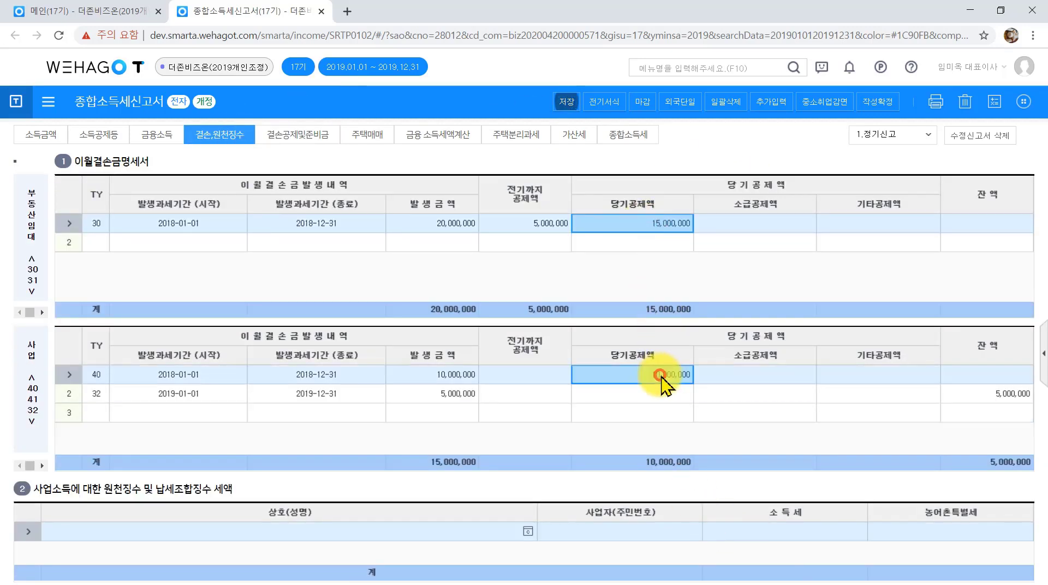
pyautogui.click(297, 137)
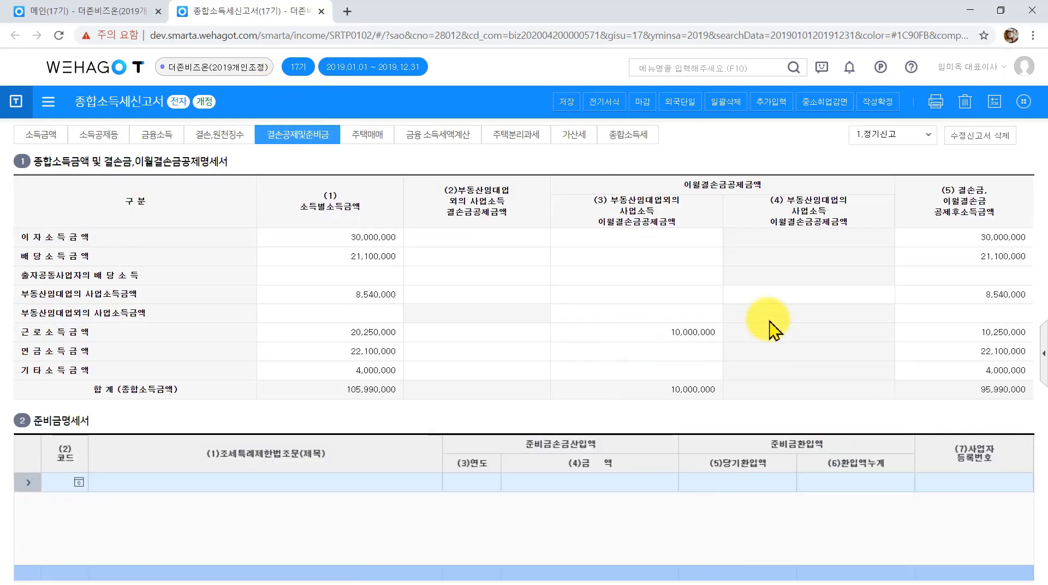
pyautogui.click(763, 299)
pyautogui.click(677, 289)
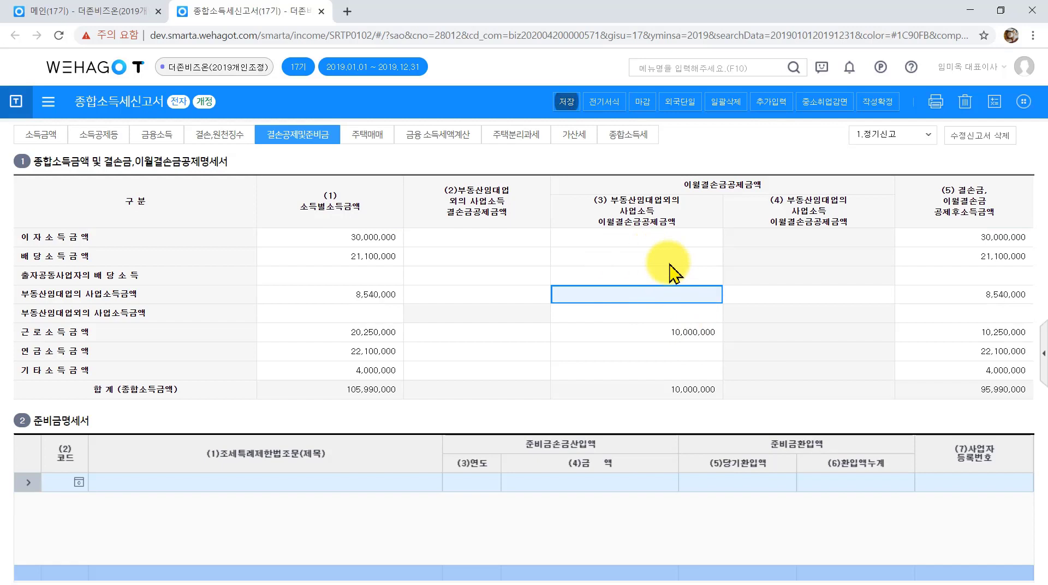
# - Review the loss period and amount of the code 32 entry in the business loss table, and save the return
pyautogui.click(213, 138)
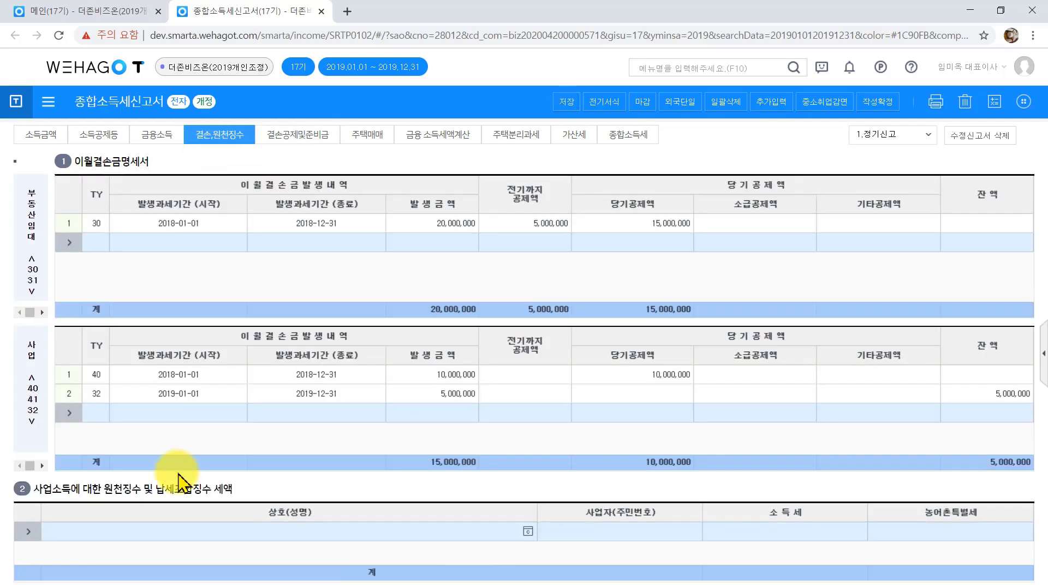
pyautogui.click(159, 394)
pyautogui.click(319, 400)
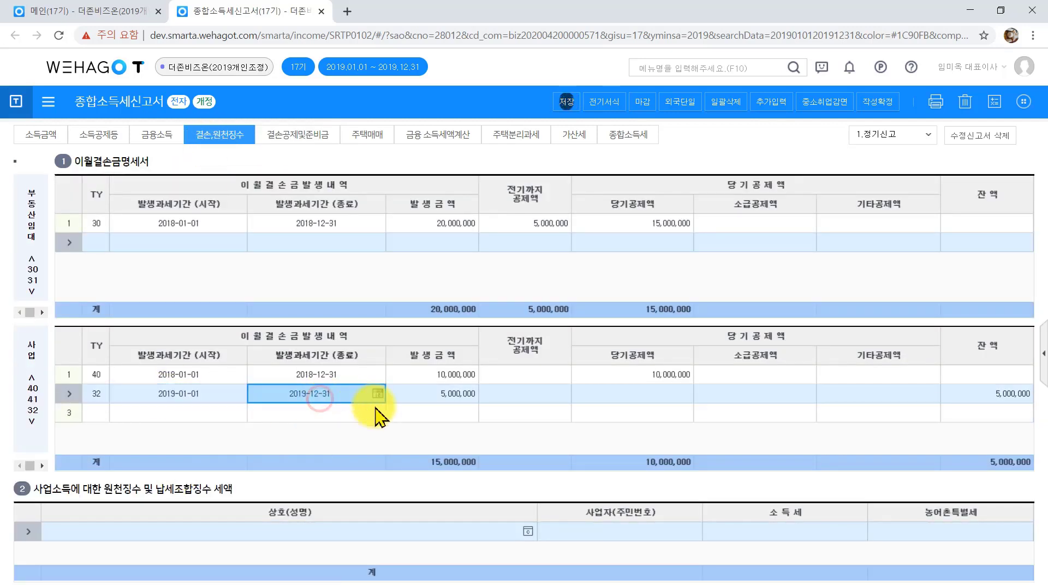
pyautogui.click(453, 394)
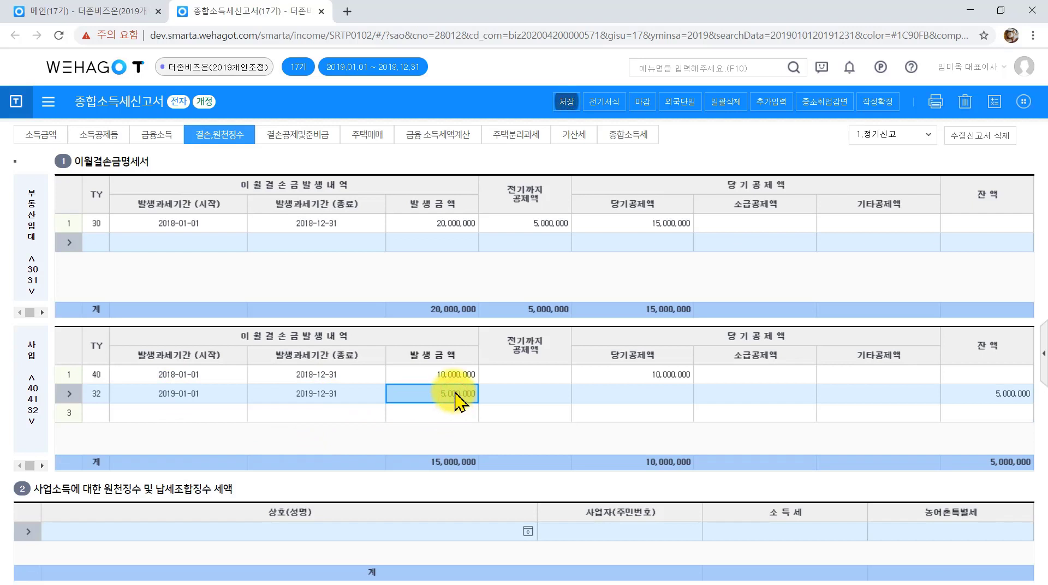
pyautogui.click(567, 102)
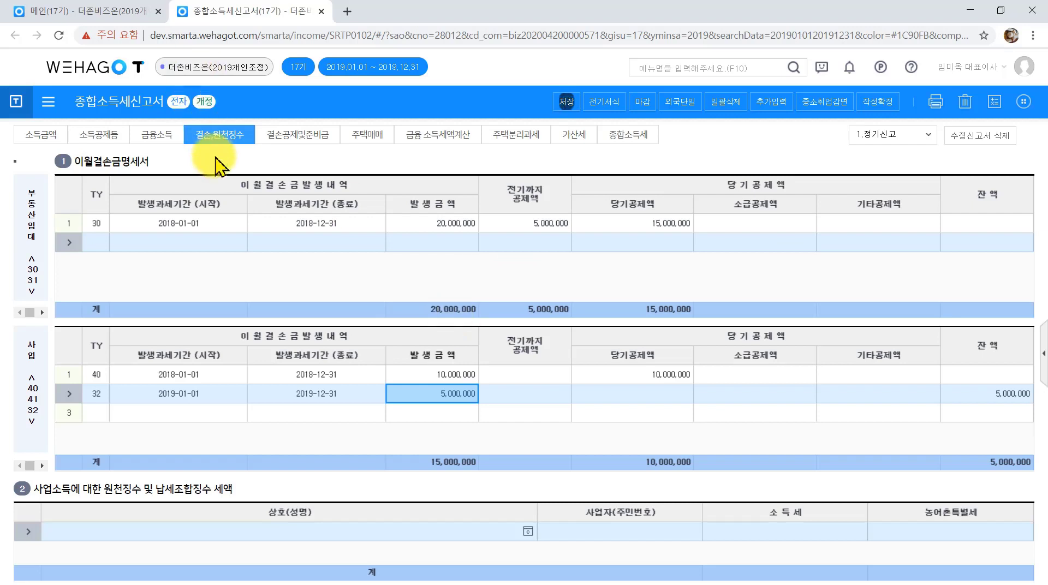
# - Add a business income withholding entry named 직장1 with its business registration number and income tax (소득세) of 100,000
pyautogui.click(211, 138)
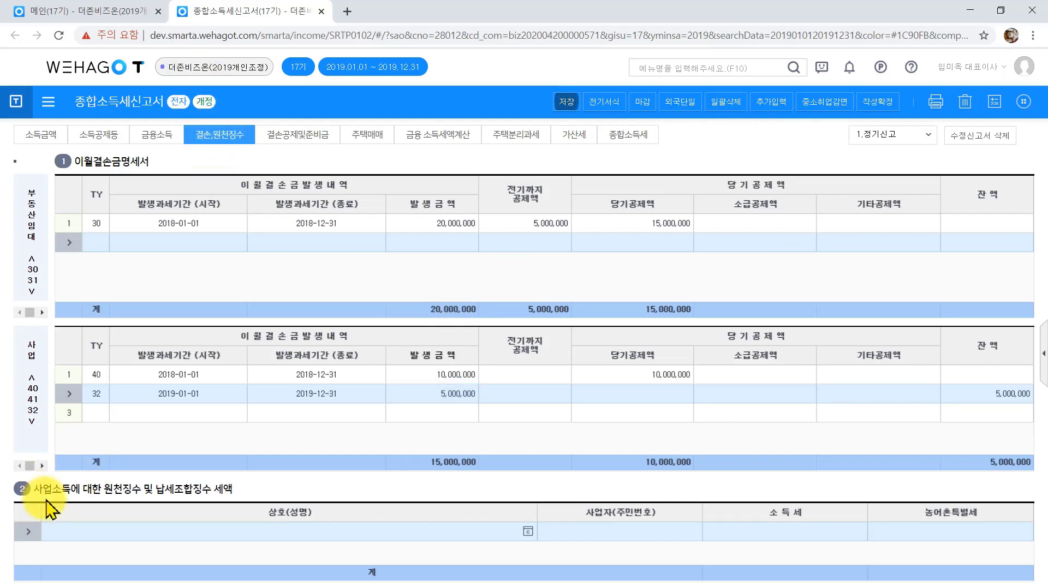
pyautogui.moveTo(33, 487); pyautogui.dragTo(113, 481)
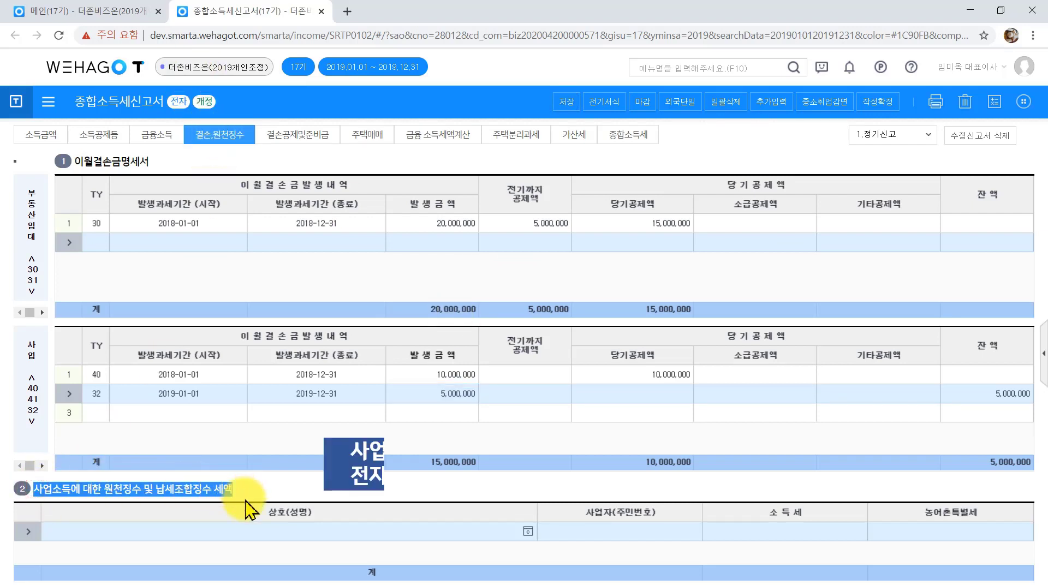
pyautogui.click(244, 532)
pyautogui.write('직장1')
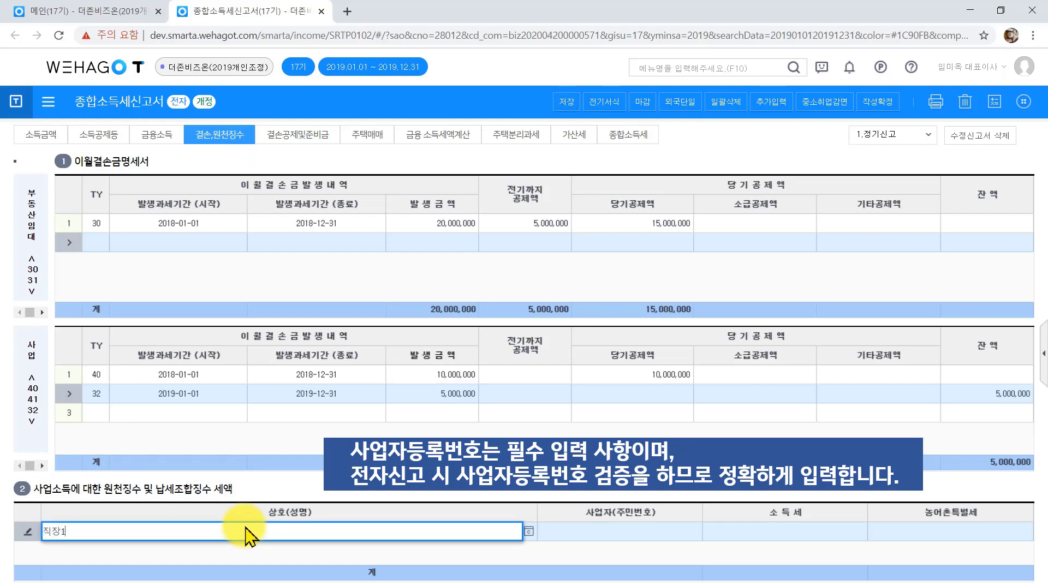
pyautogui.press('Return')
pyautogui.write('123')
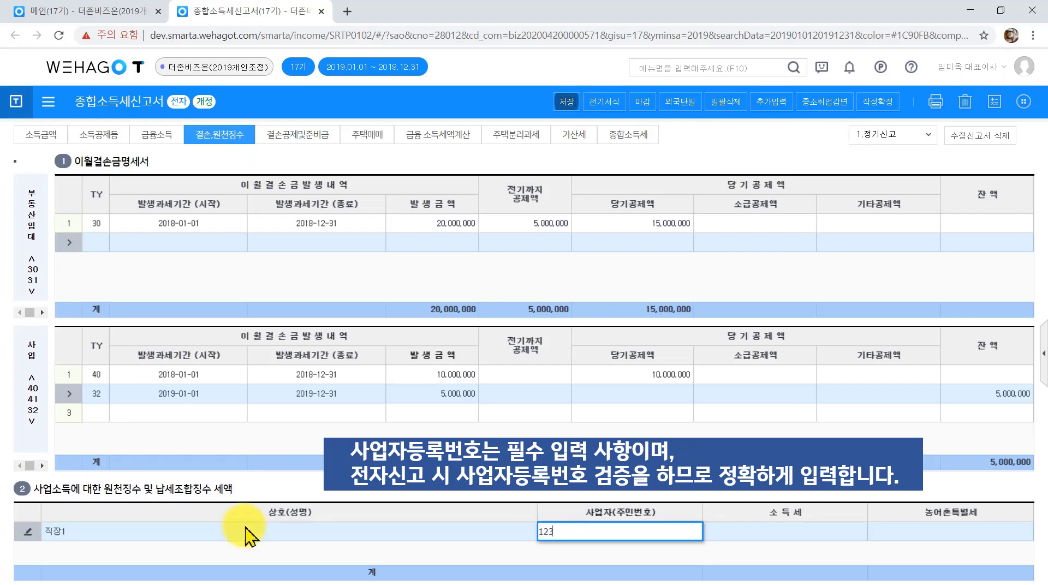
pyautogui.write('-11-11111')
pyautogui.press('Return')
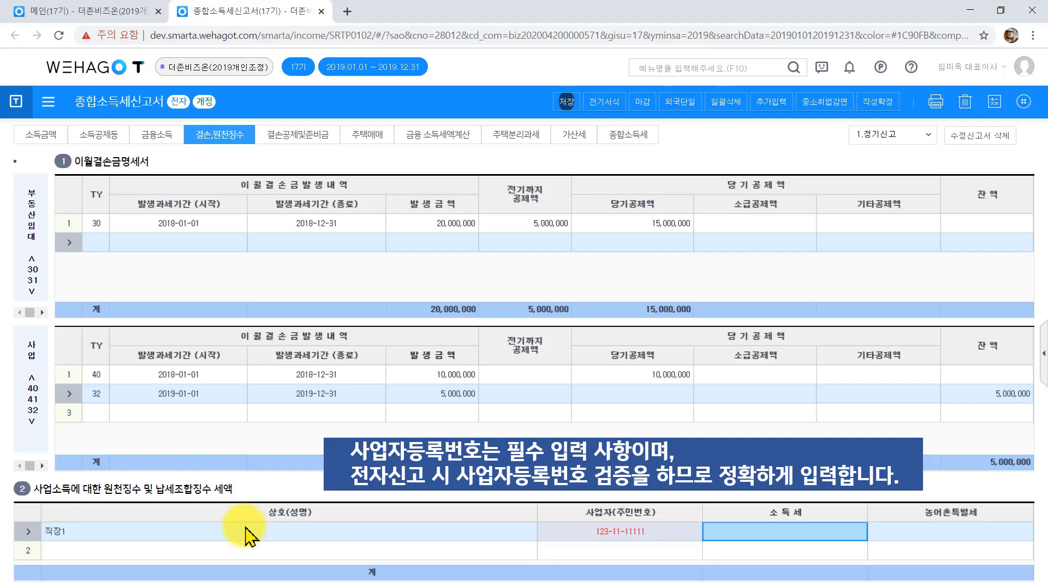
pyautogui.write('1000000')
pyautogui.press('Return')
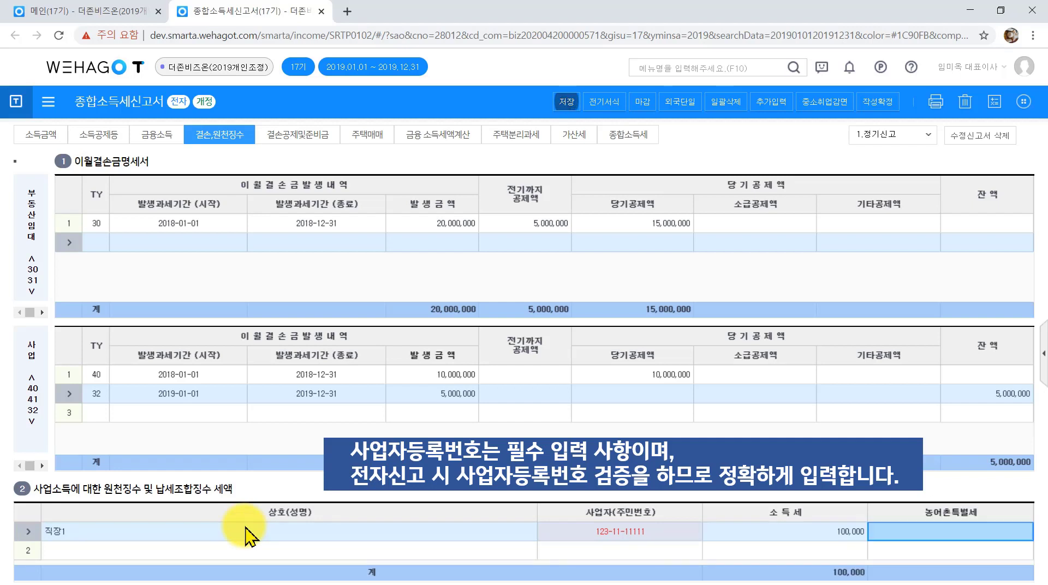
pyautogui.press('Return')
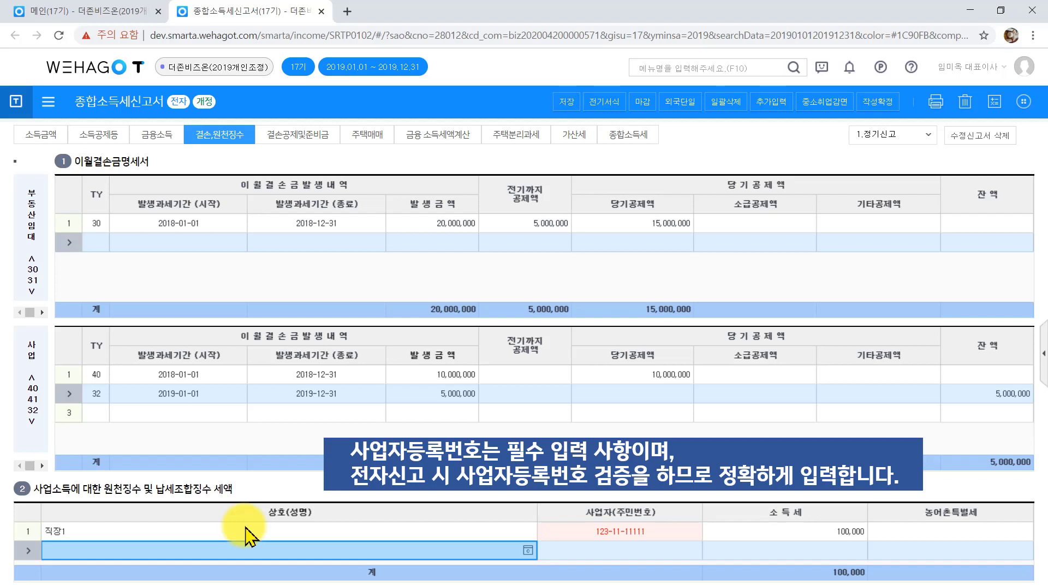
# - Add a second withholding entry named 직장2 and try to give it the same business registration number as 직장1
pyautogui.click(604, 529)
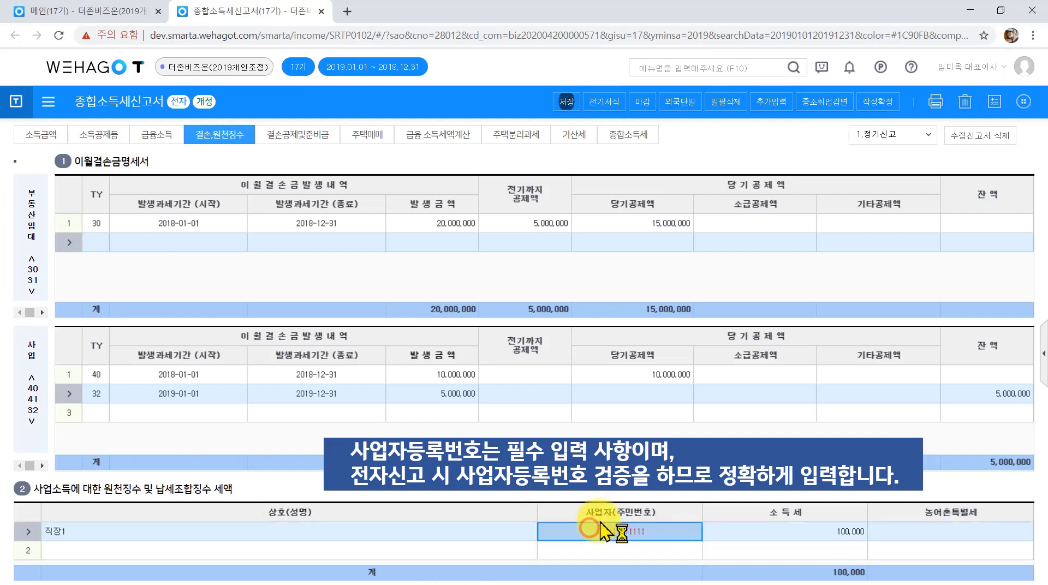
pyautogui.click(360, 550)
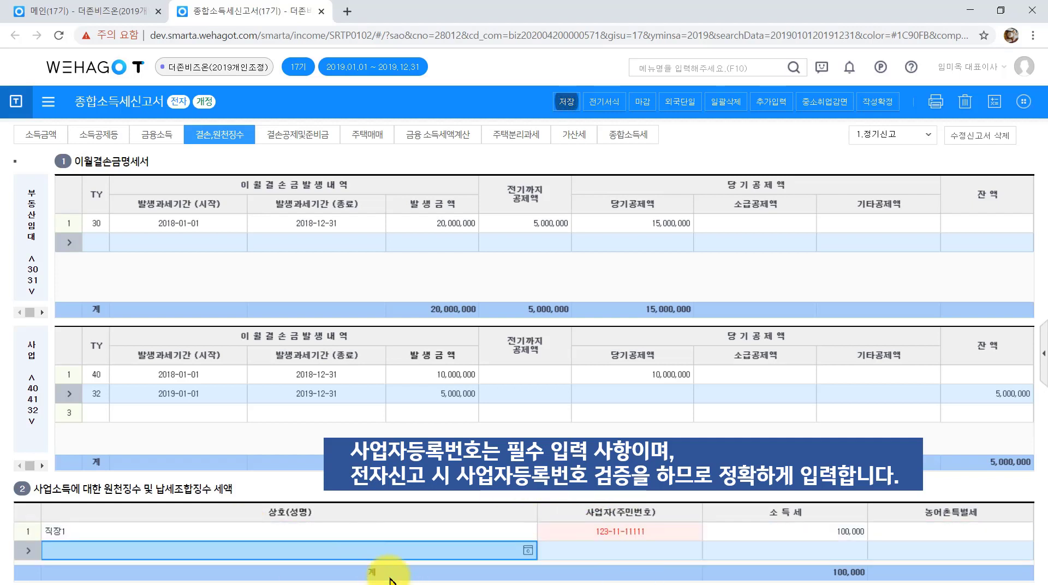
pyautogui.write('직장2')
pyautogui.press('Return')
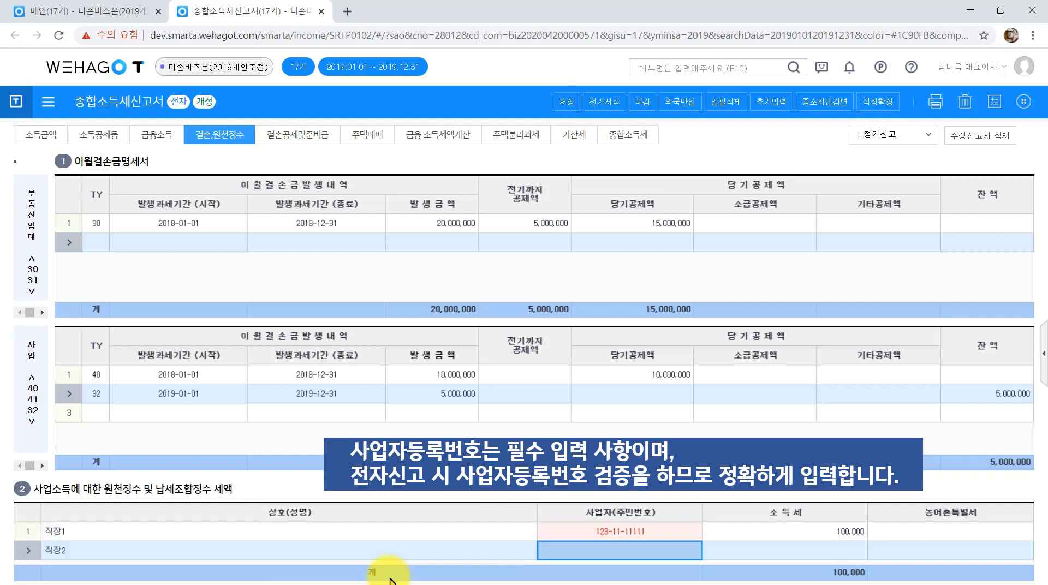
pyautogui.write('1231111111')
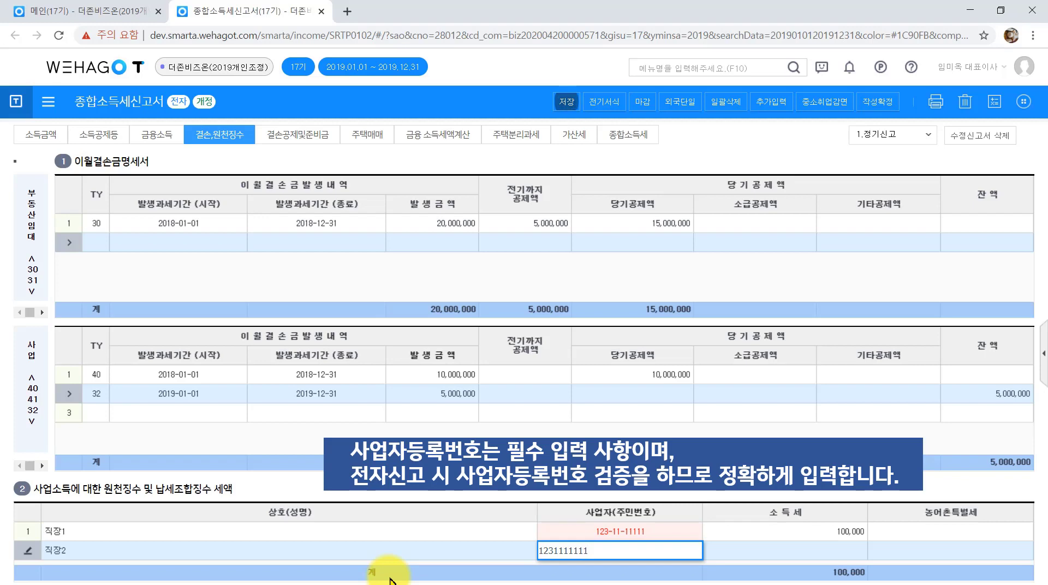
pyautogui.press('Return')
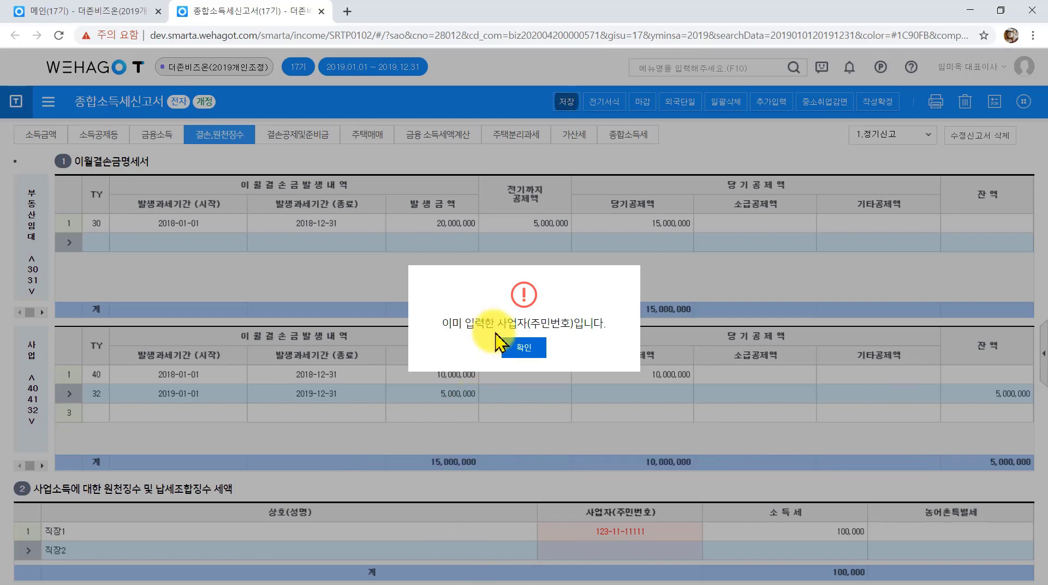
pyautogui.click(513, 349)
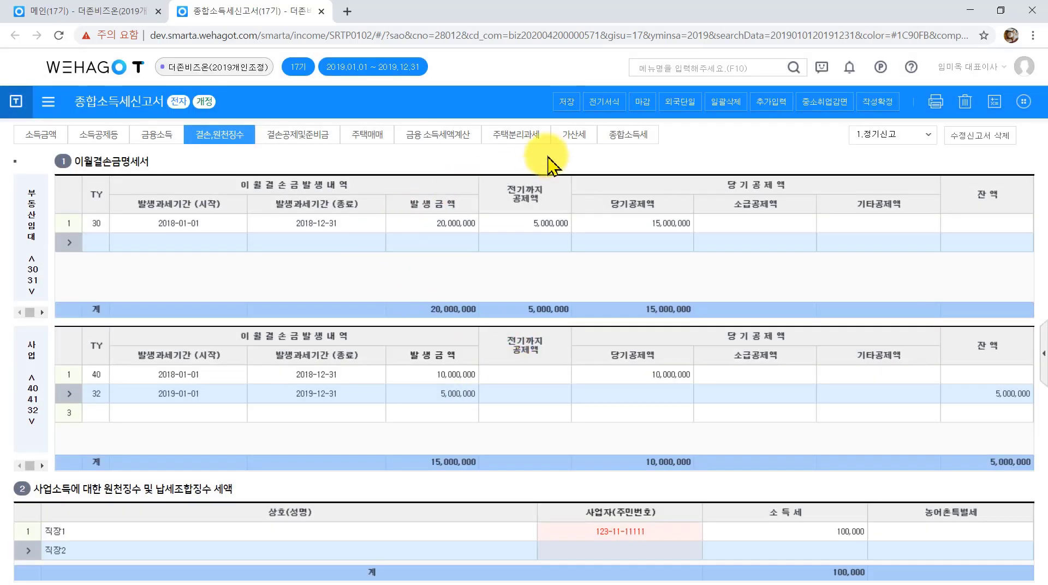
# - Check the rental income entry's filing type (신고유형) in 소득금액 and return to the penalty tax statement (가산세명세서)
pyautogui.click(579, 149)
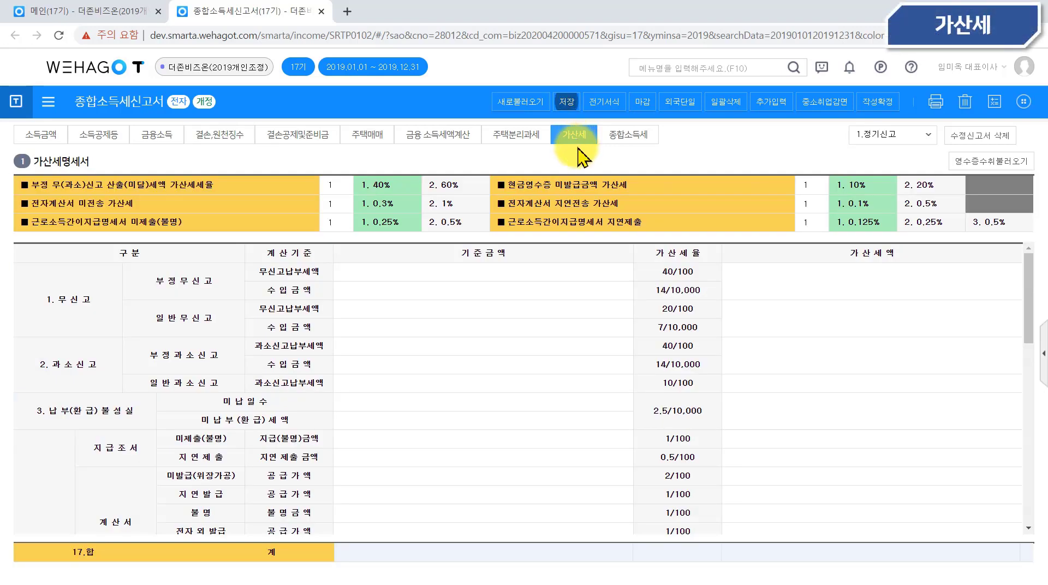
pyautogui.click(58, 143)
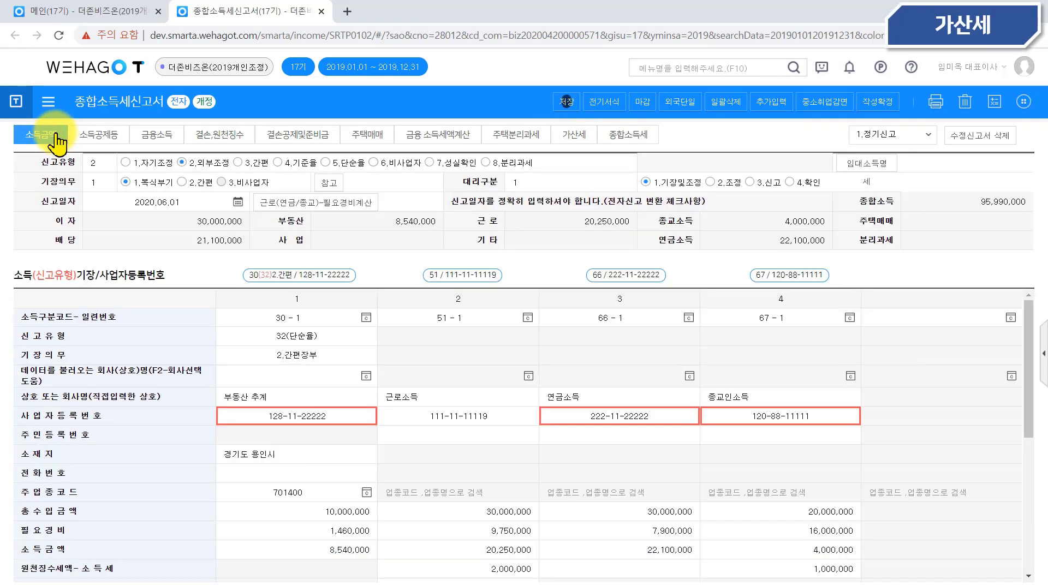
pyautogui.click(311, 337)
pyautogui.click(308, 335)
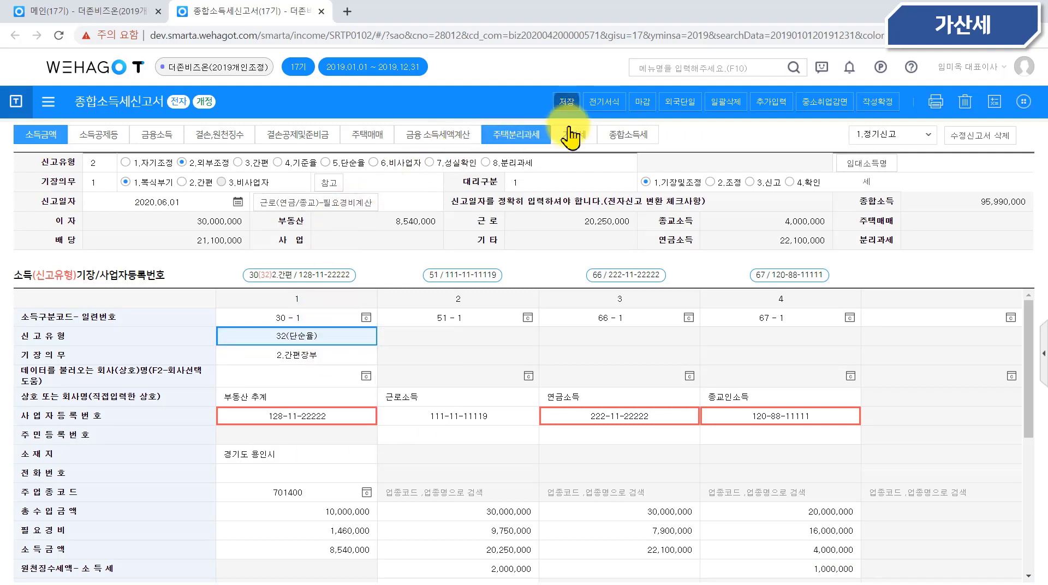
pyautogui.click(584, 131)
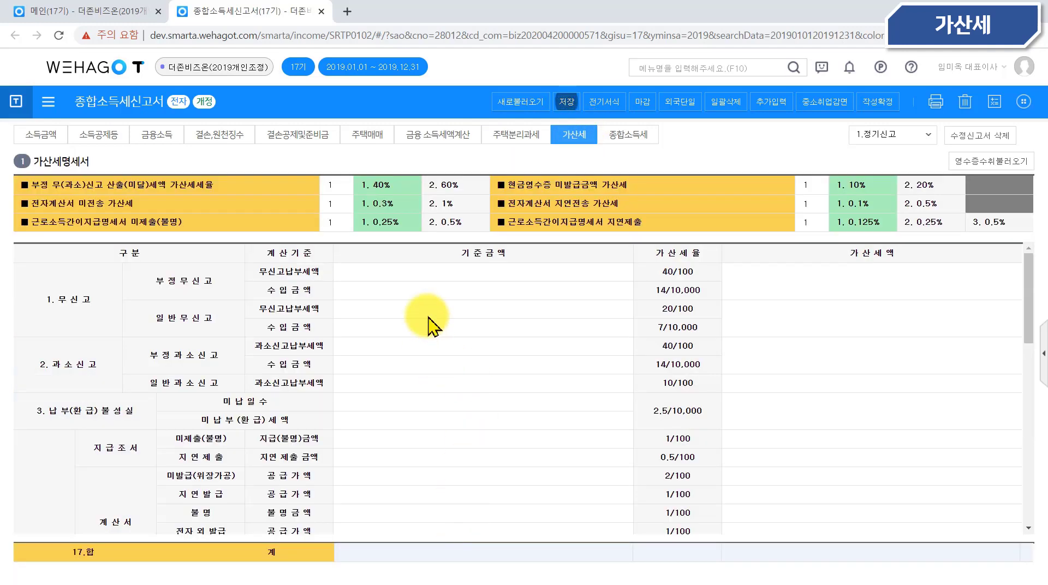
# - Inspect the no-bookkeeping penalty calculation (무기장 가산세 계산) in the penalty tax statement and close it without applying
pyautogui.click(433, 271)
pyautogui.scroll(-10, 444, 433)
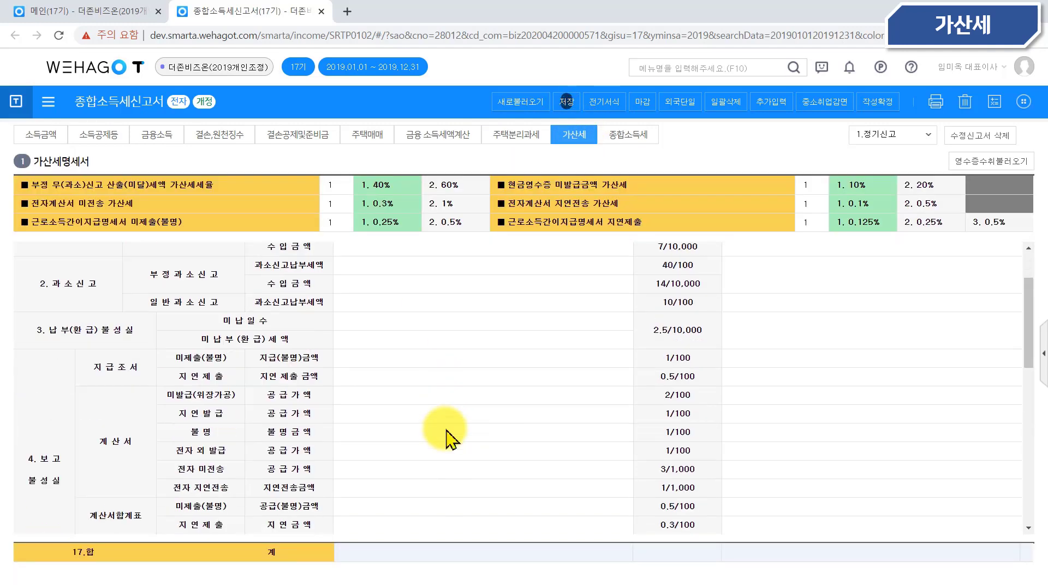
pyautogui.click(414, 351)
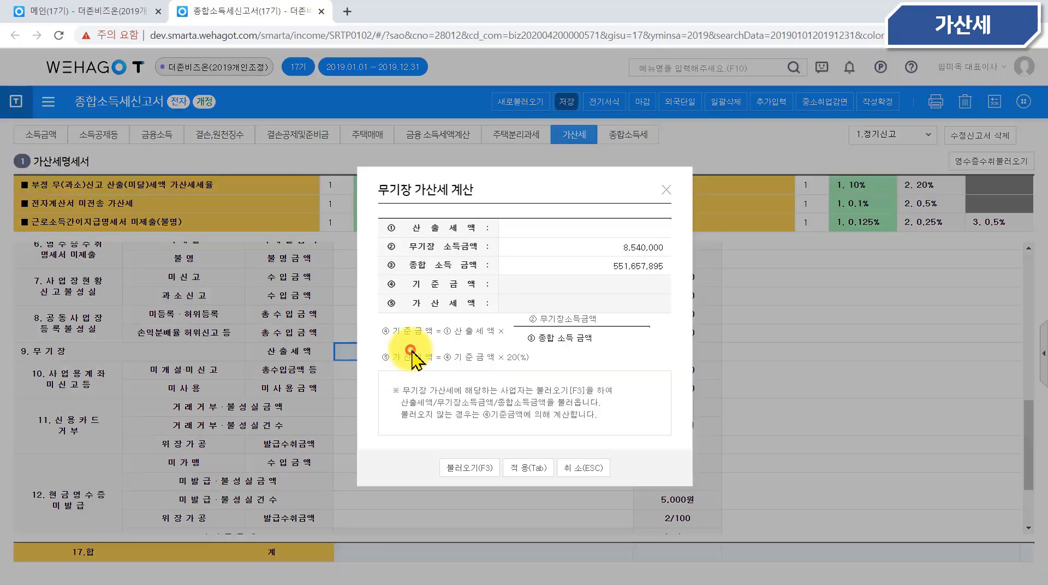
pyautogui.click(569, 470)
pyautogui.scroll(10, 570, 478)
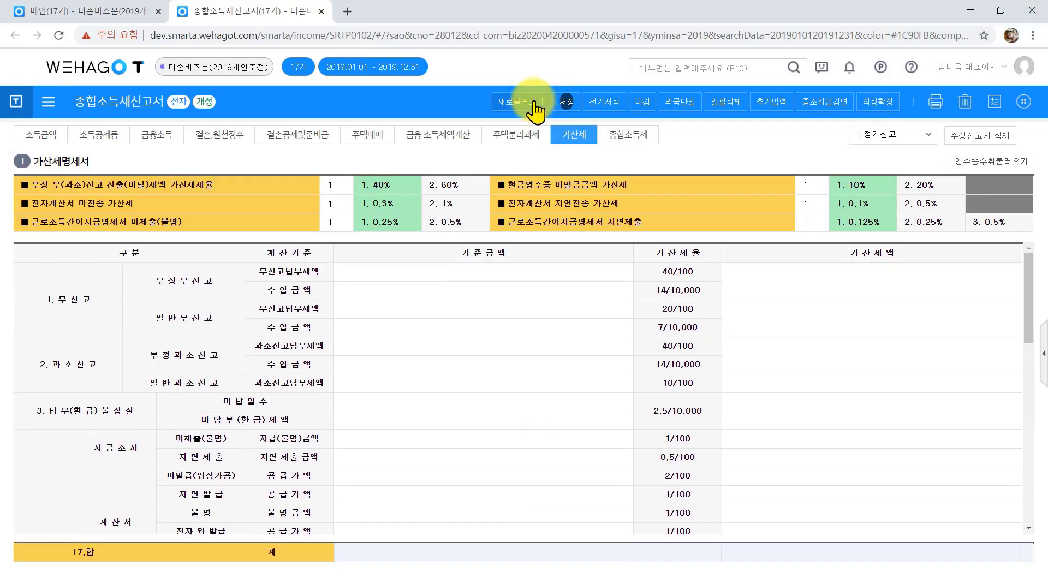
# - Examine the 미수취 and 허위수취 base amount fields of the insufficient evidence penalty (증빙불비)
pyautogui.scroll(-3, 443, 391)
pyautogui.scroll(-5, 440, 388)
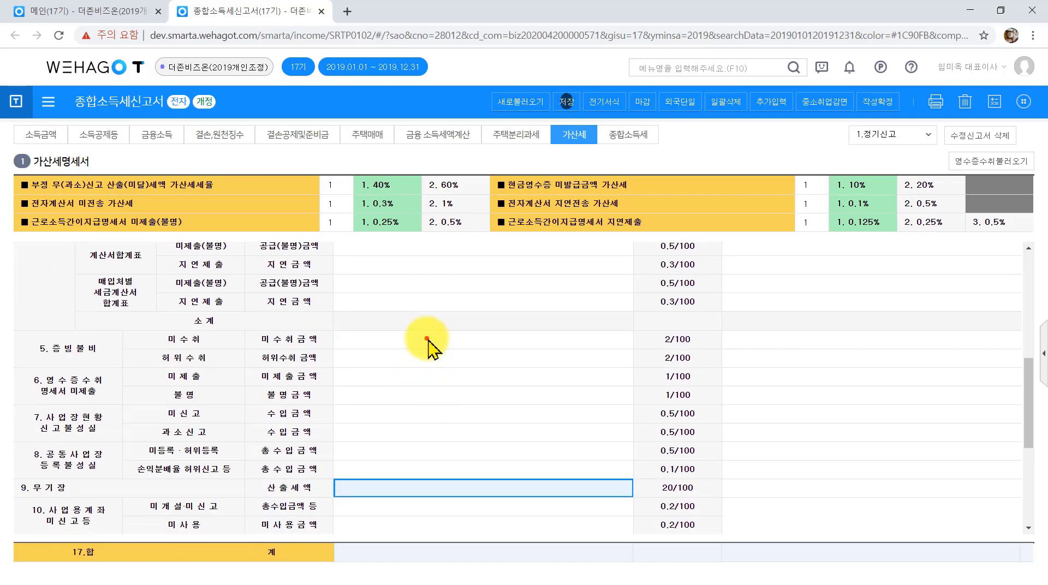
pyautogui.click(427, 339)
pyautogui.click(93, 354)
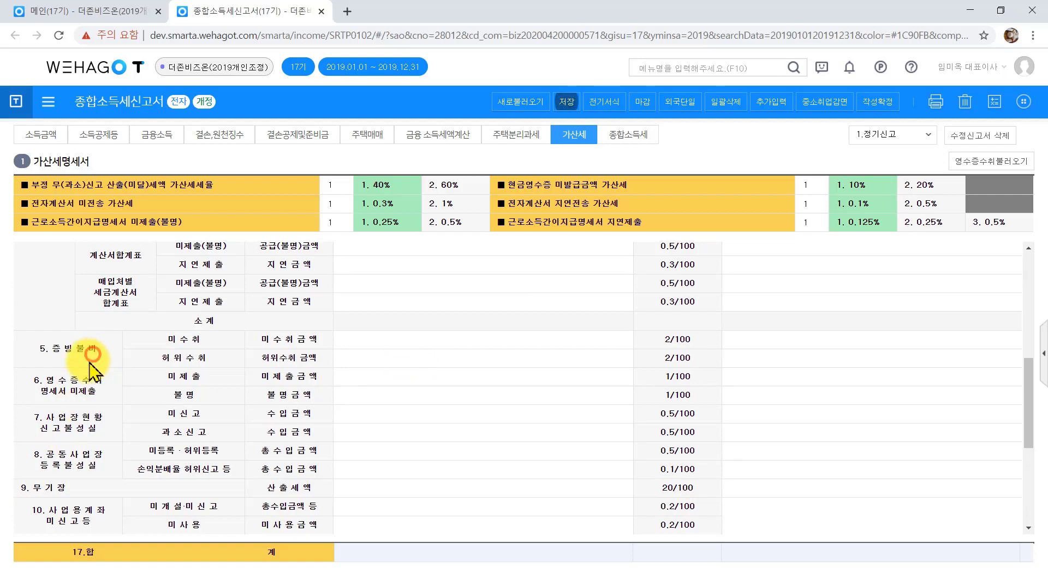
pyautogui.click(366, 337)
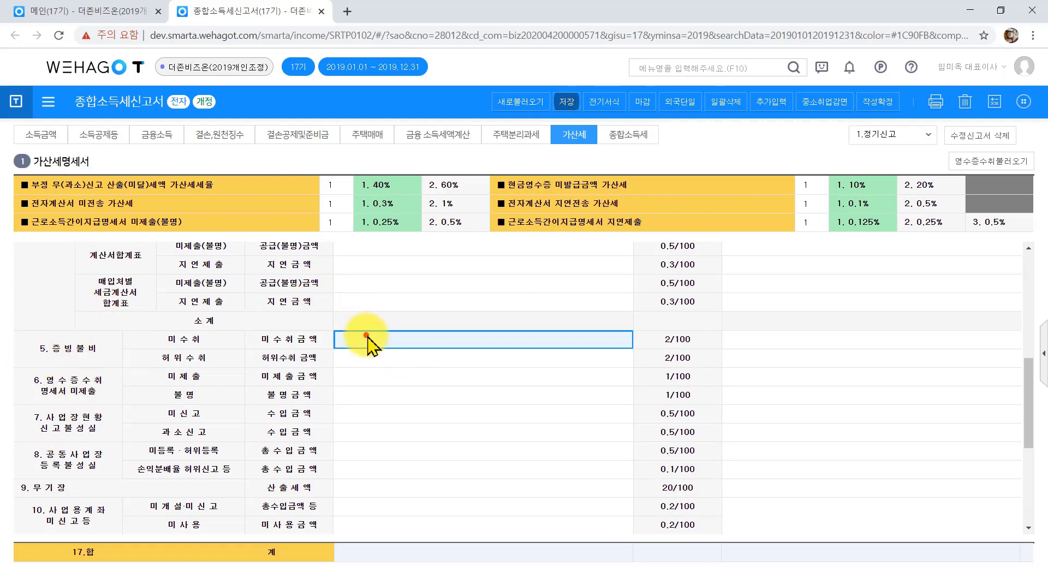
pyautogui.click(370, 357)
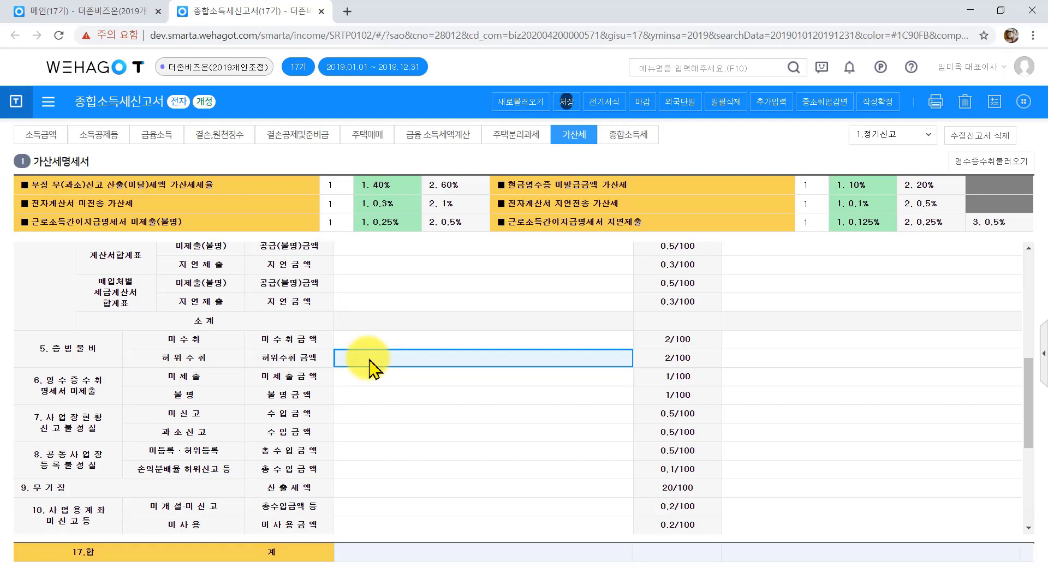
pyautogui.scroll(7, 369, 365)
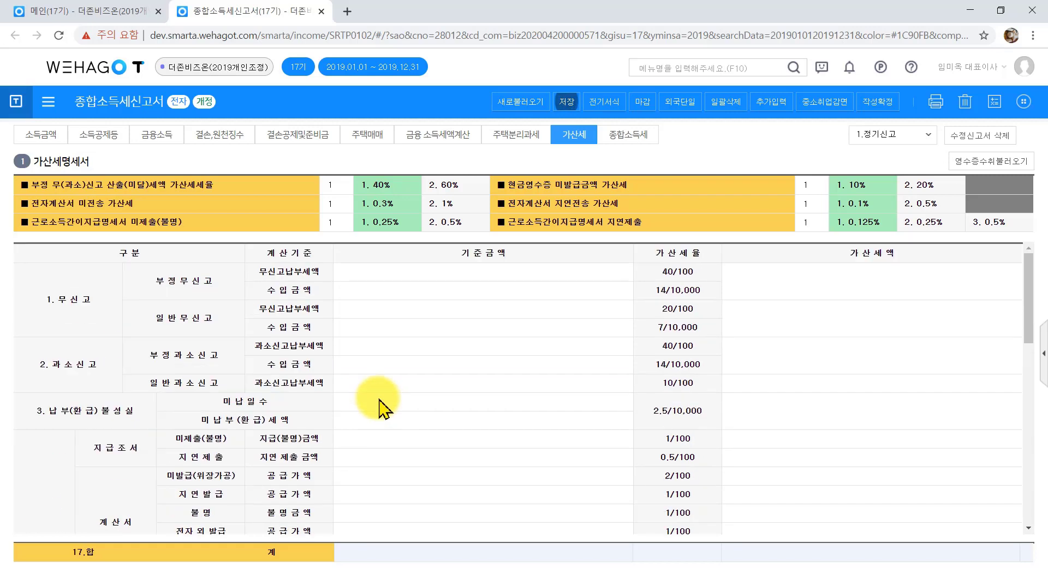
# - Load the amounts into the non-filing penalty calculation (무신고 가산세 계산) and apply them to 부정무신고
pyautogui.click(457, 314)
pyautogui.click(483, 464)
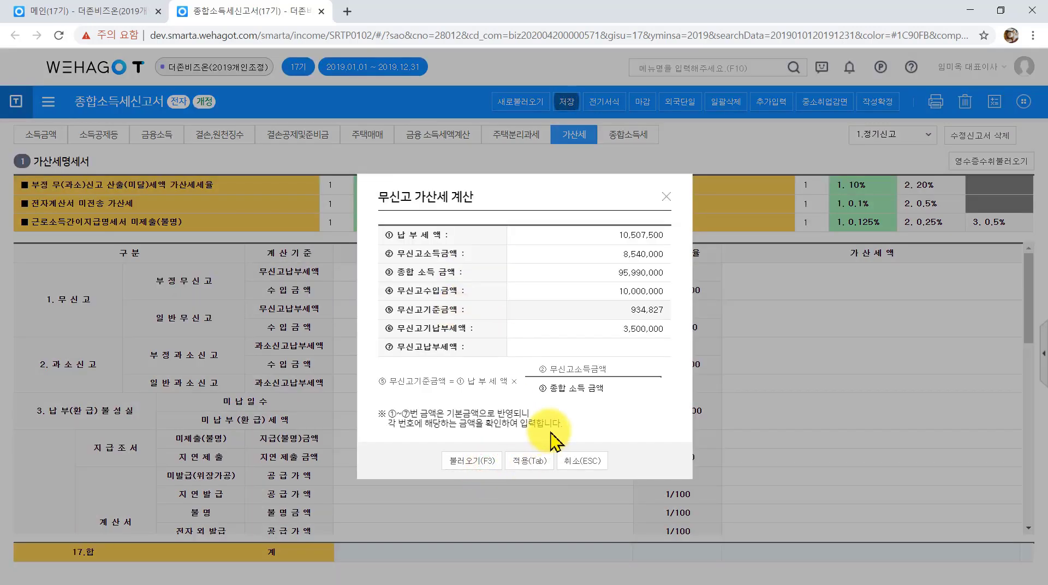
pyautogui.click(527, 462)
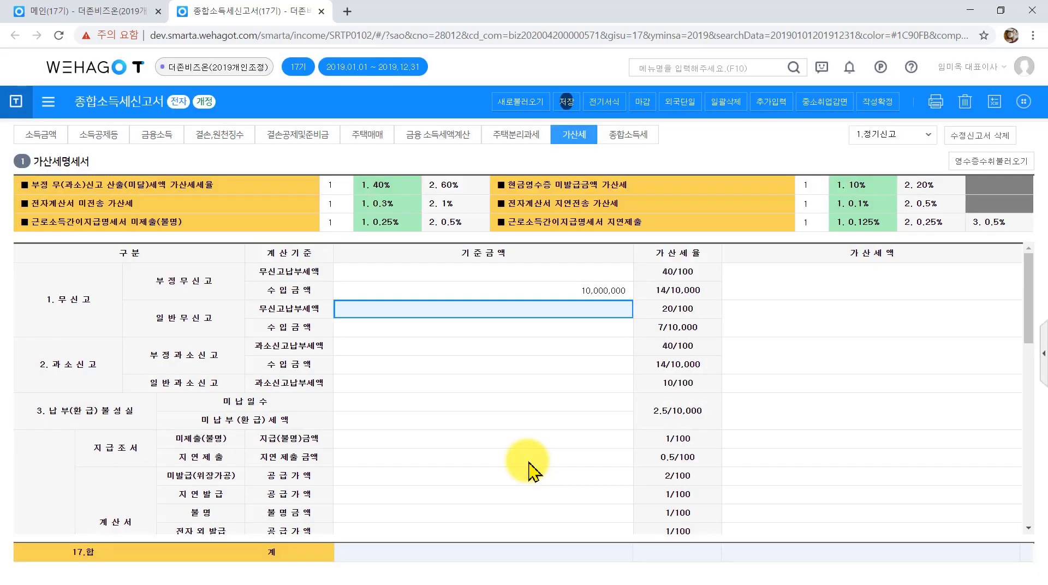
# - Load and apply the non-filing penalty calculation for 일반무신고, and check its penalty amount breakdown without changing it
pyautogui.click(577, 308)
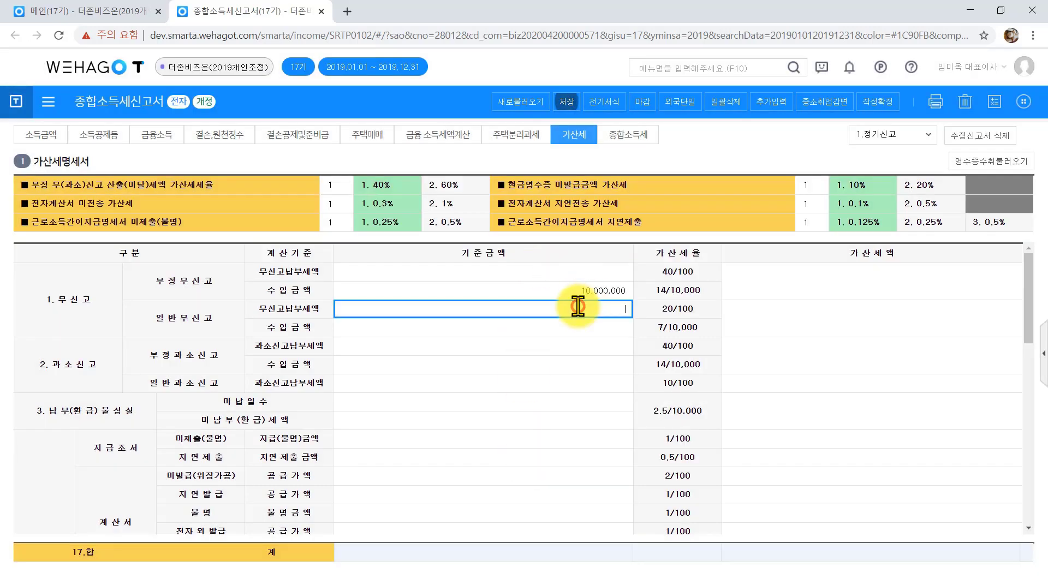
pyautogui.doubleClick(574, 311)
pyautogui.click(478, 467)
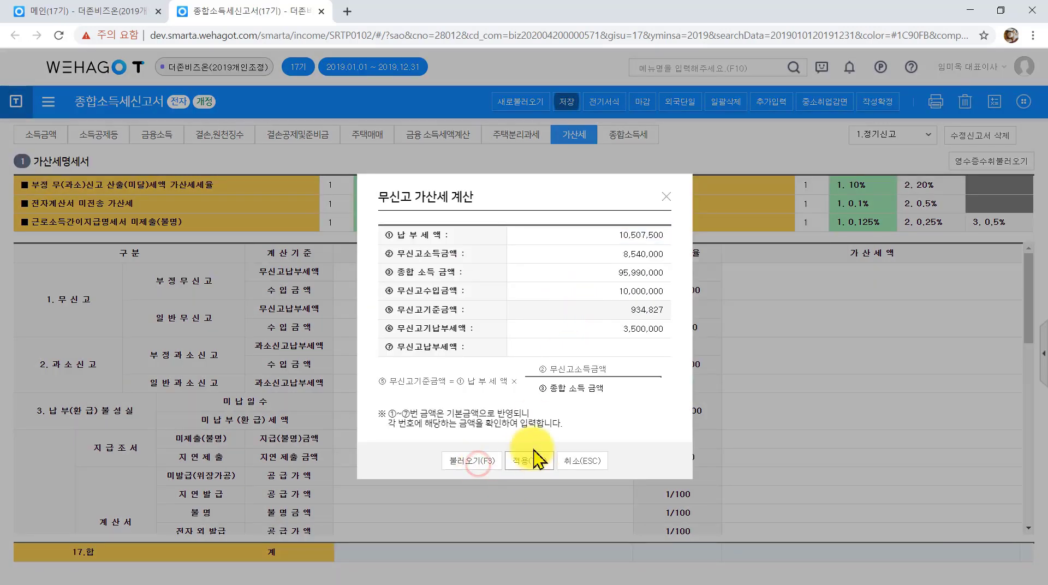
pyautogui.click(529, 461)
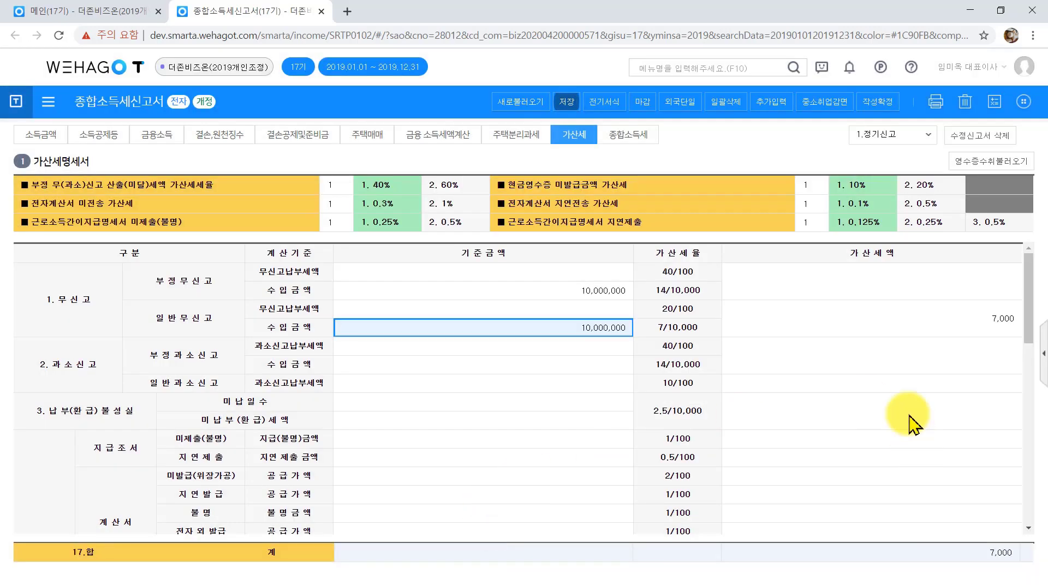
pyautogui.doubleClick(932, 320)
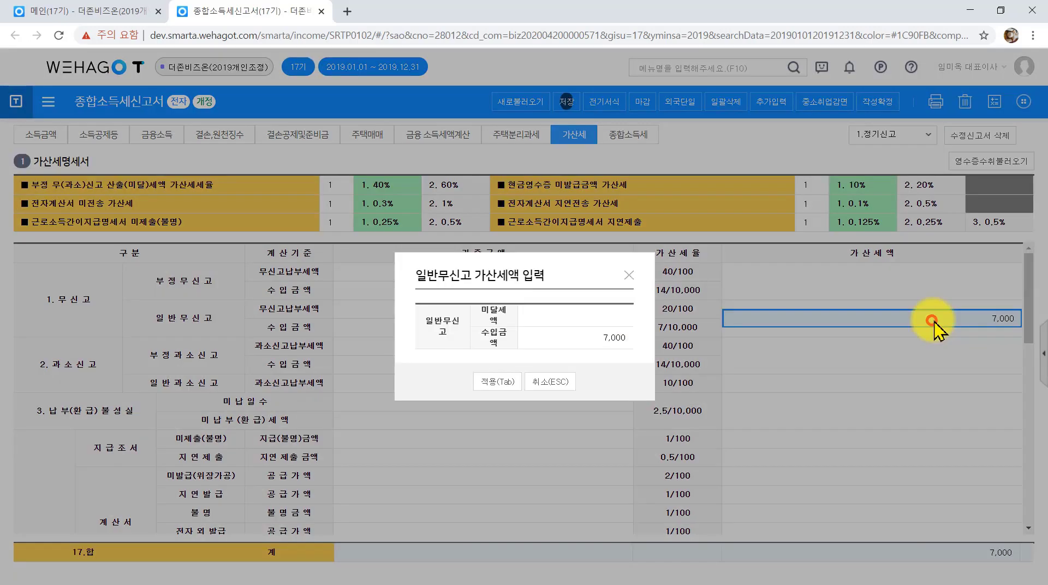
pyautogui.click(551, 383)
# - Load the amounts into the no-bookkeeping penalty calculation (무기장 가산세 계산) and apply them to item 9
pyautogui.scroll(-5, 557, 464)
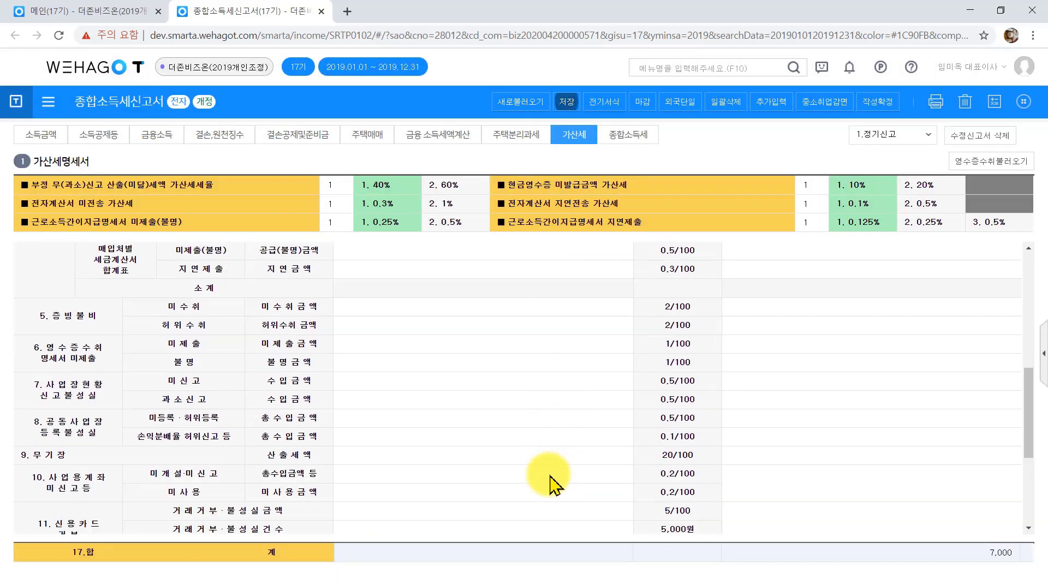
pyautogui.scroll(-5, 550, 480)
pyautogui.scroll(5, 529, 526)
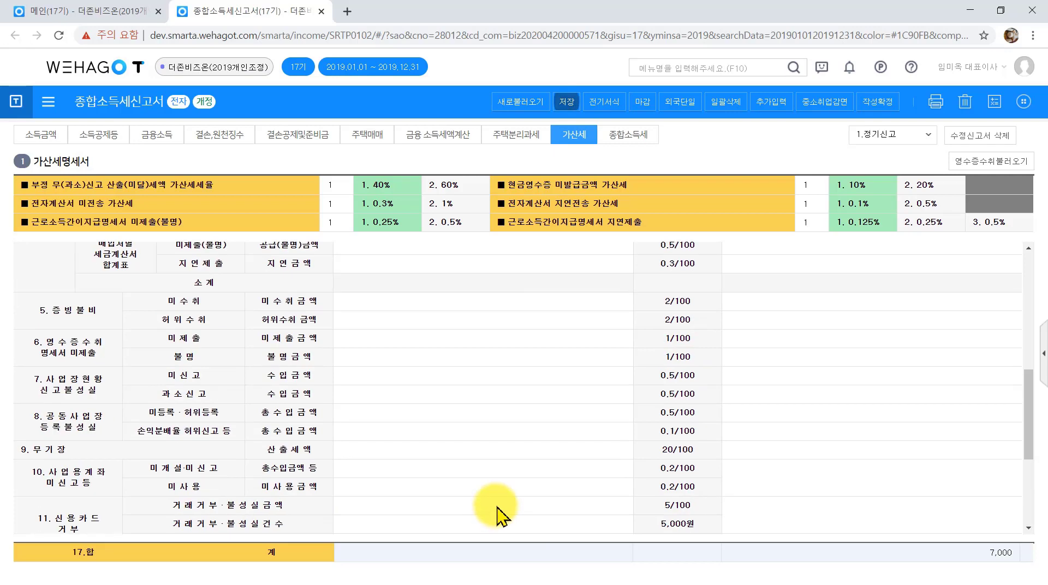
pyautogui.doubleClick(471, 449)
pyautogui.click(490, 467)
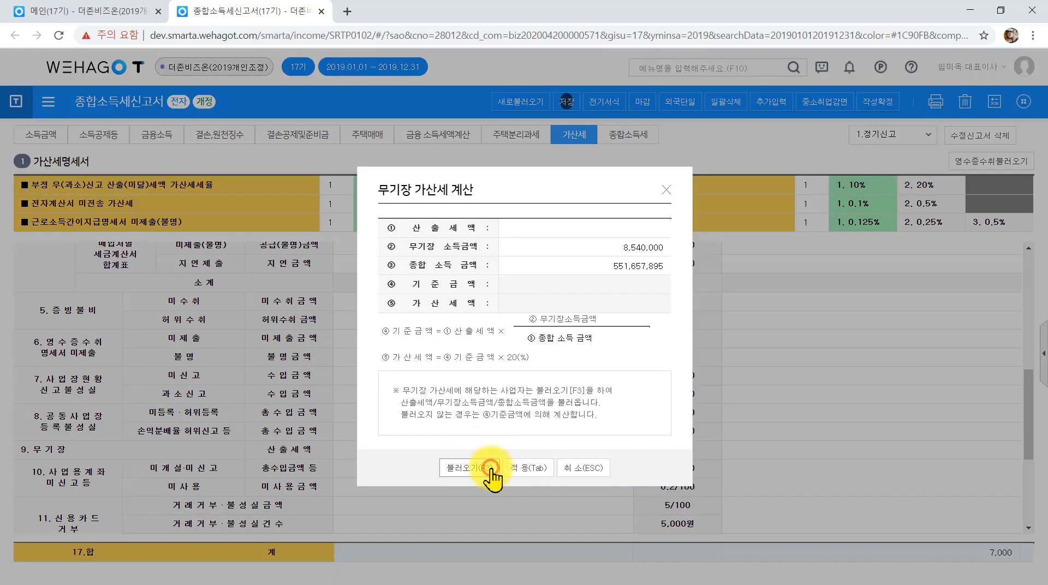
pyautogui.click(534, 469)
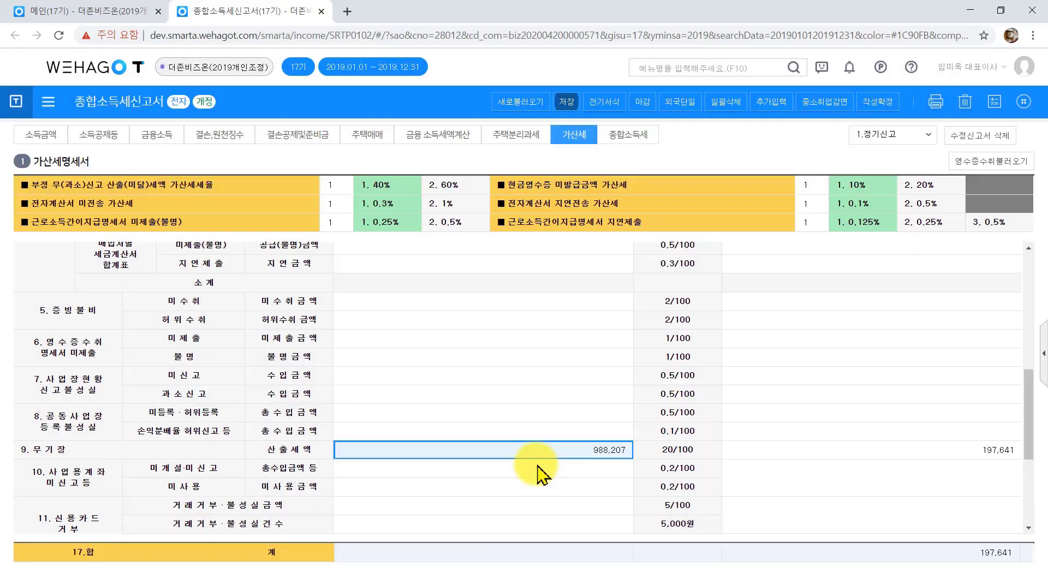
# - Review the applied 무기장 penalty, closing its calculation without changes, and compare it with the penalty total (합계)
pyautogui.doubleClick(851, 451)
pyautogui.click(605, 462)
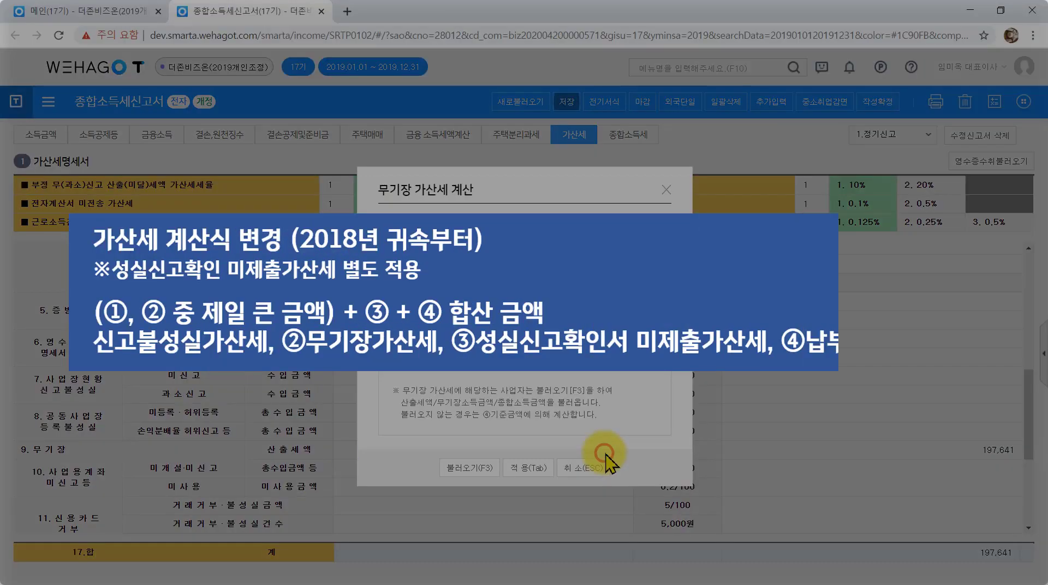
pyautogui.click(603, 461)
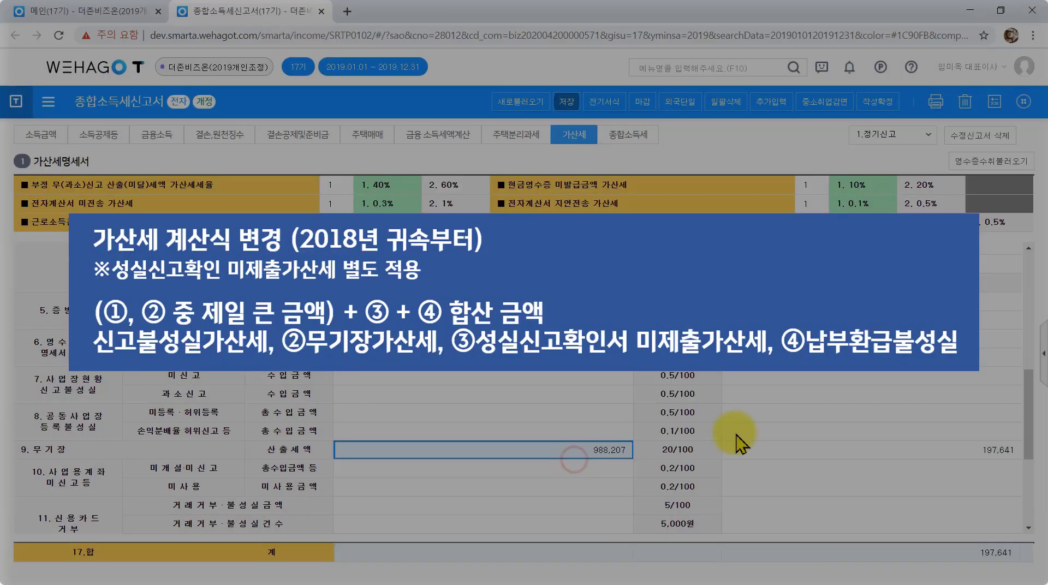
pyautogui.click(930, 452)
pyautogui.click(965, 552)
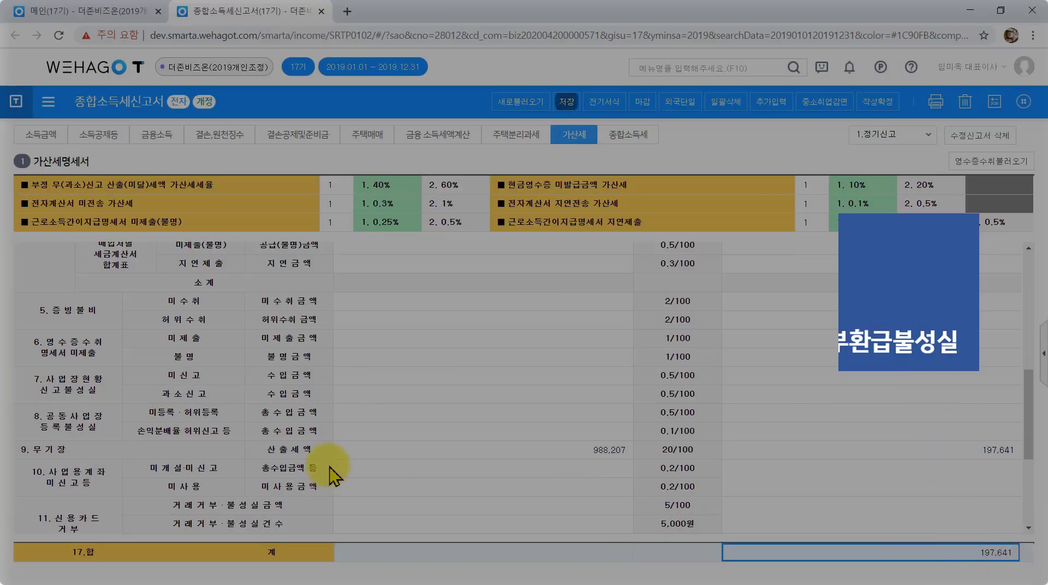
# - Enter 10,000,000 as the base amount of item 15, the penalty for not submitting the faithful filing confirmation (성실신고확인서미제출가산세)
pyautogui.scroll(-4, 333, 475)
pyautogui.click(400, 506)
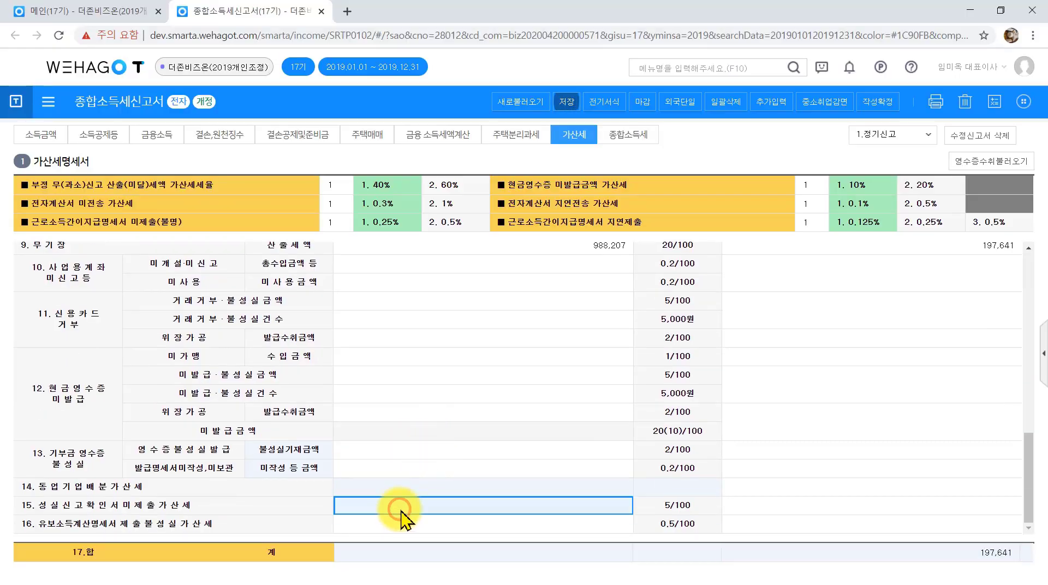
pyautogui.write('10,000,')
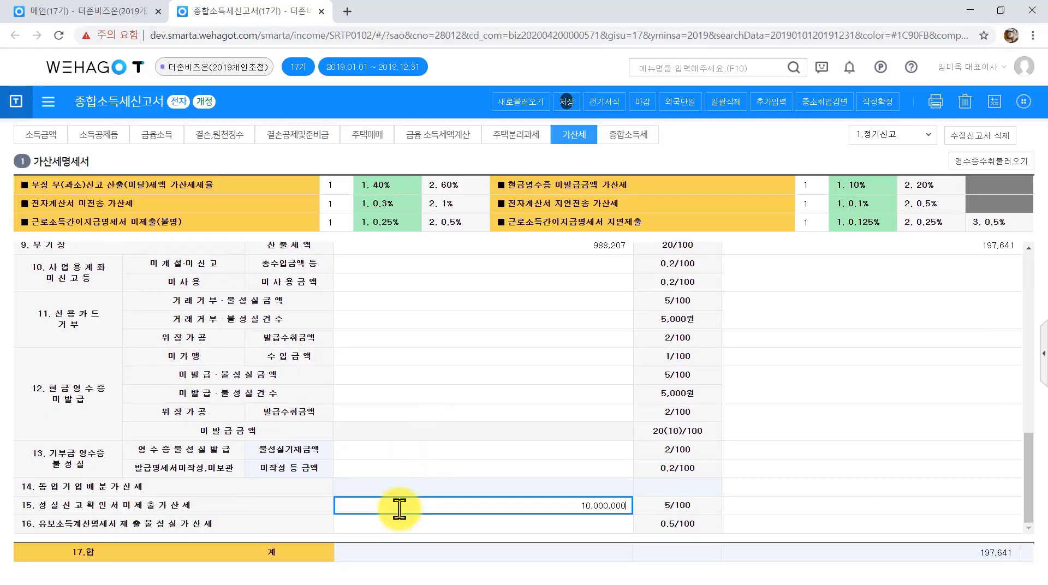
pyautogui.write('000')
pyautogui.press('Return')
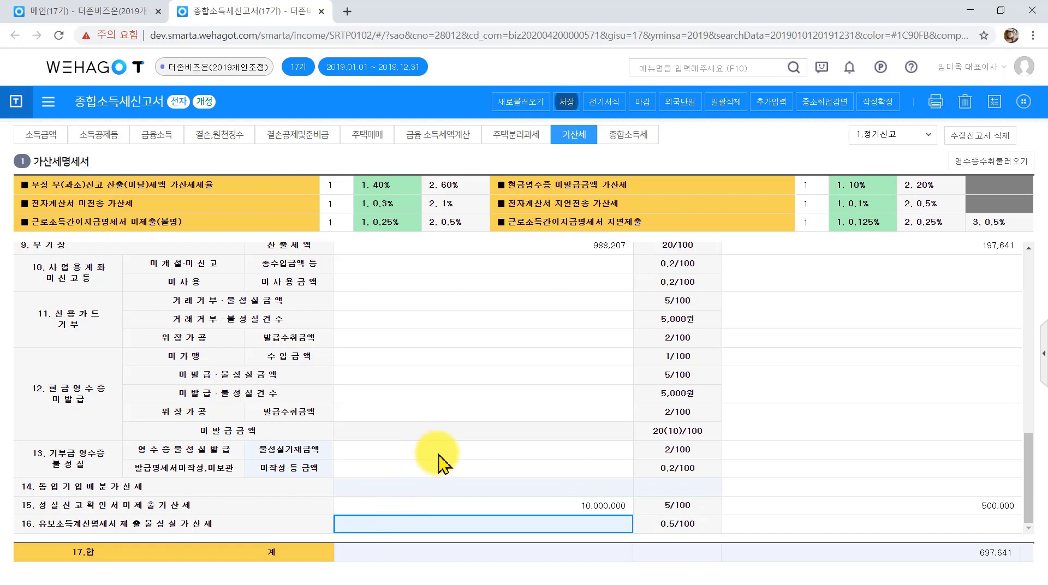
# - Check the base amount of item 15 against the penalty total (합계), and save the return
pyautogui.click(510, 505)
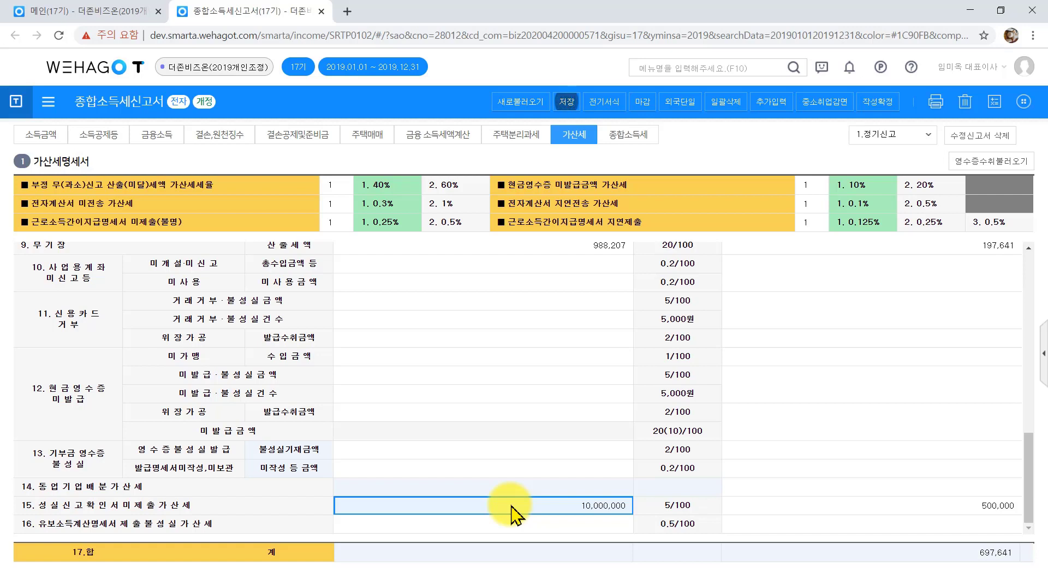
pyautogui.click(962, 553)
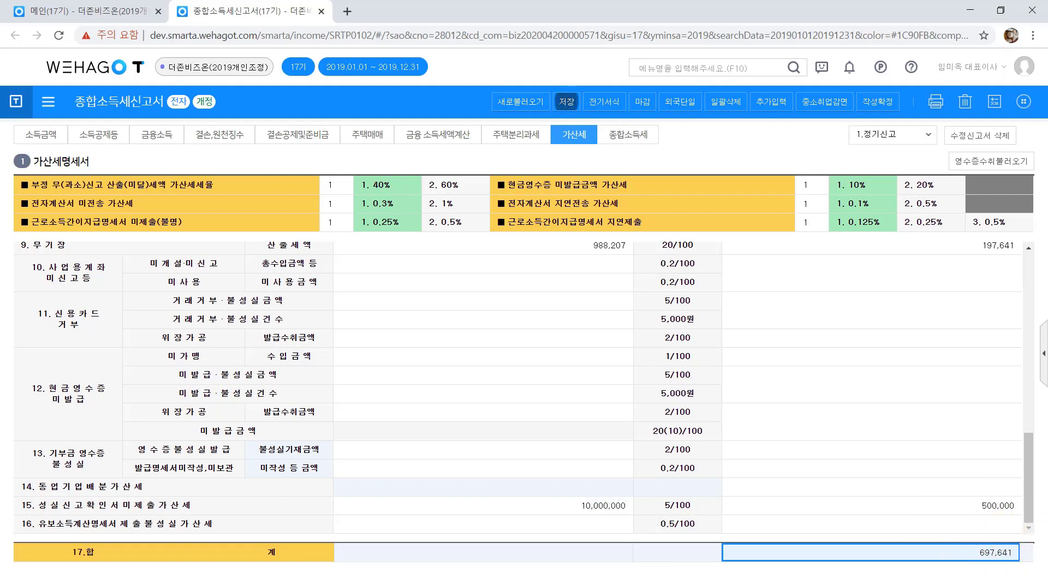
pyautogui.click(567, 102)
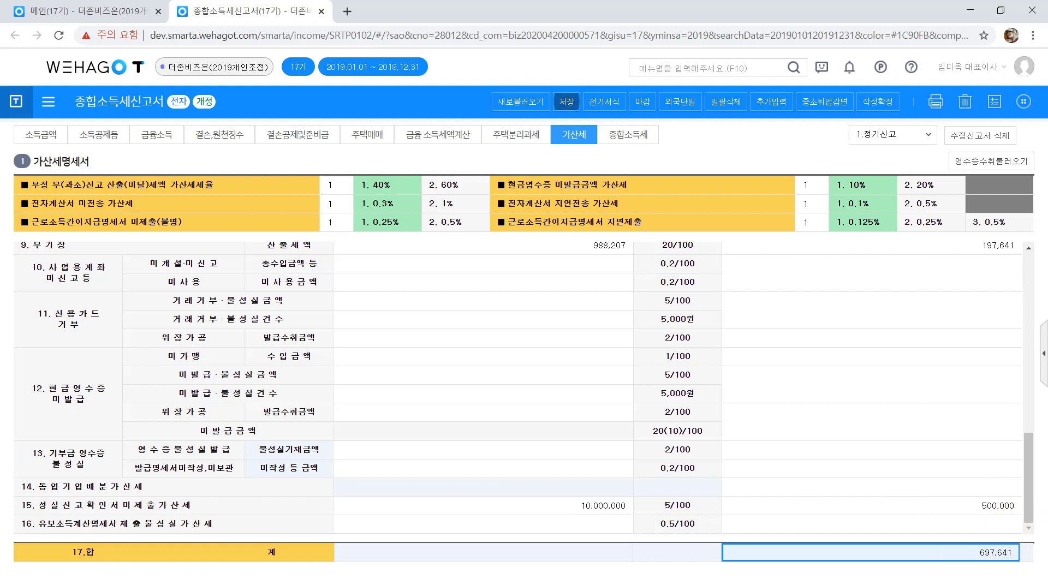